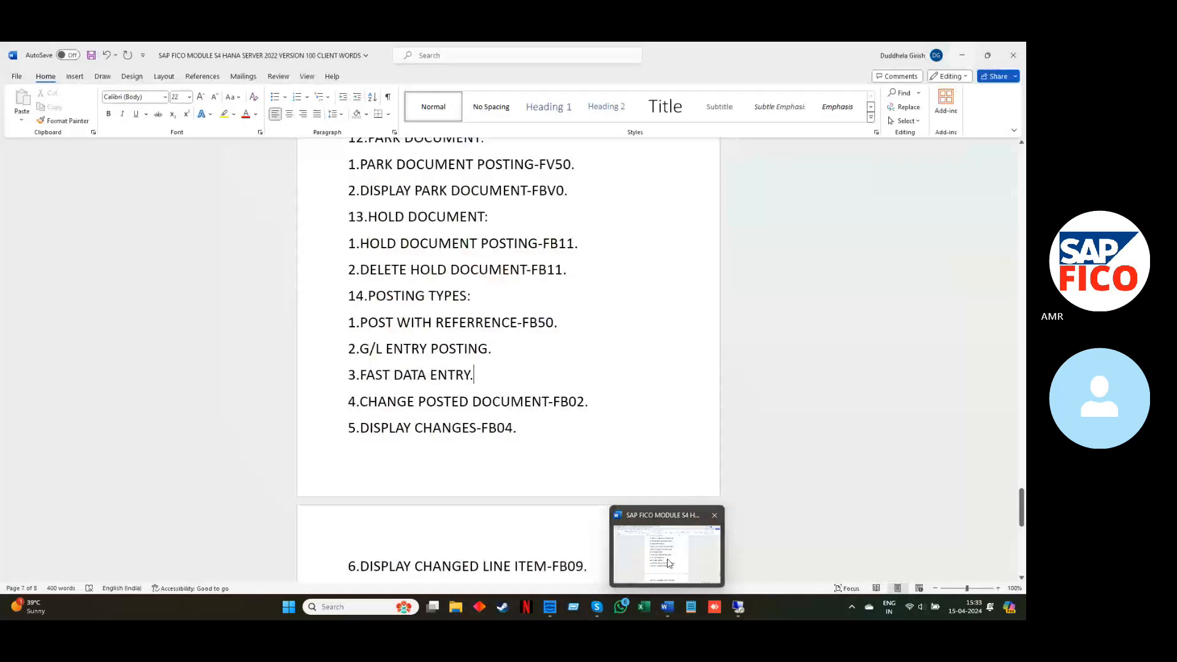
# Step: Add the heading "15.SAMPLE DOCUMENT:" on a new line below "6.DISPLAY CHANGED LINE ITEM-FB09."
pyautogui.click(596, 565)
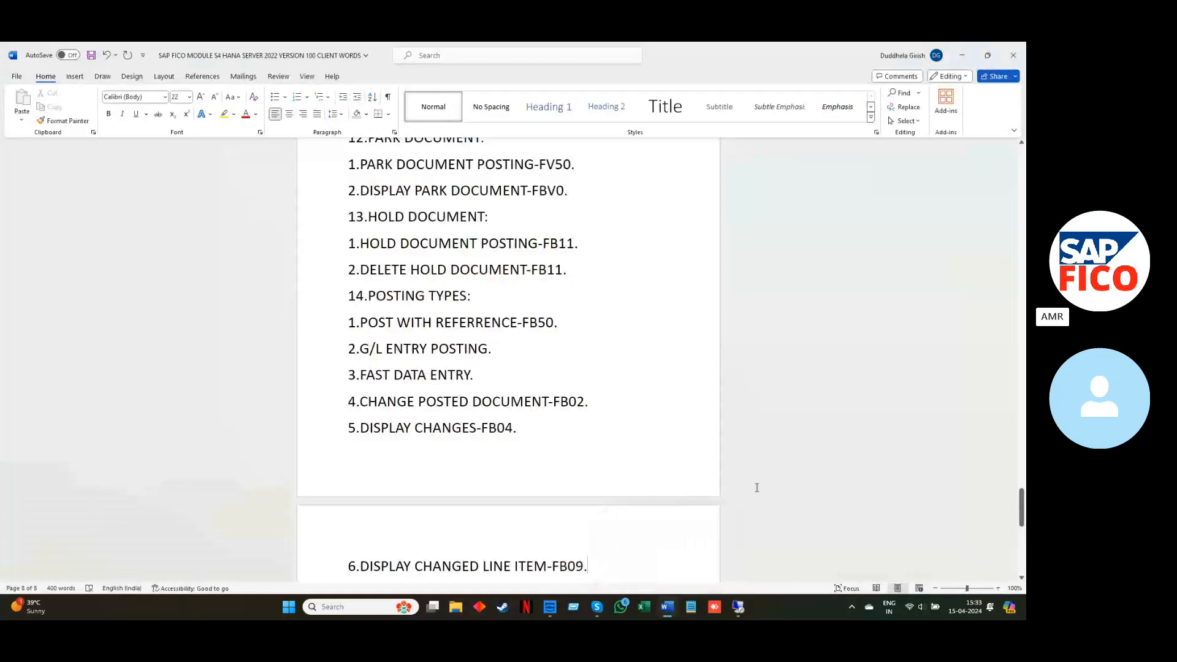
pyautogui.press('Return')
pyautogui.write('15')
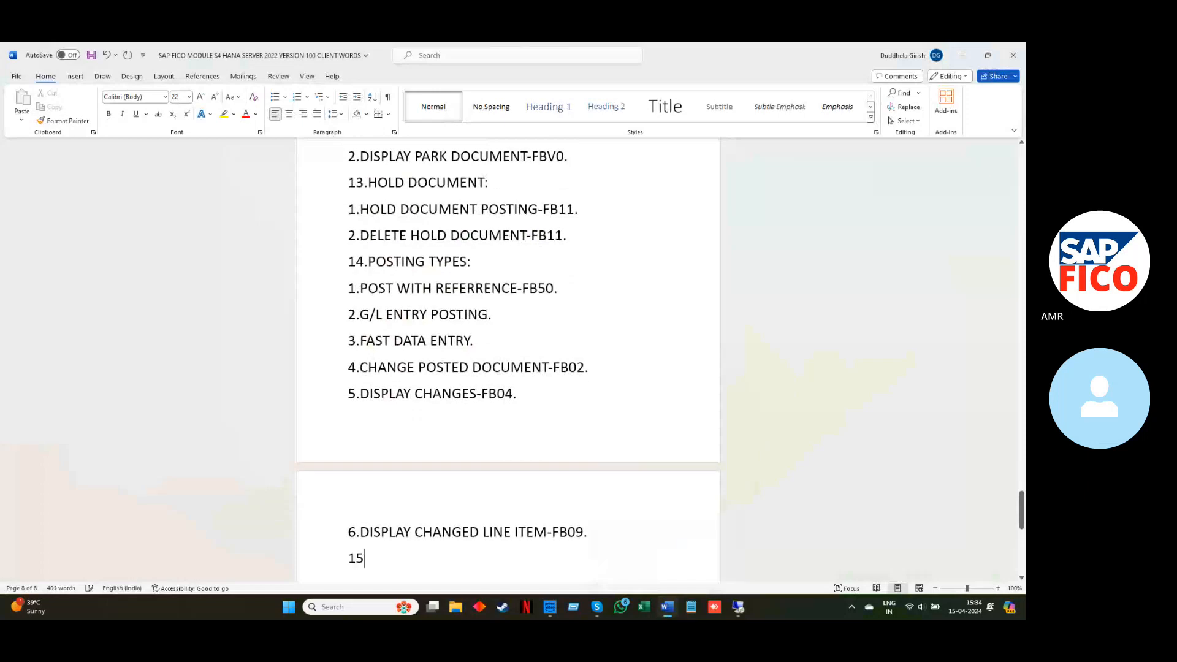
pyautogui.write('.SAMPLE DO')
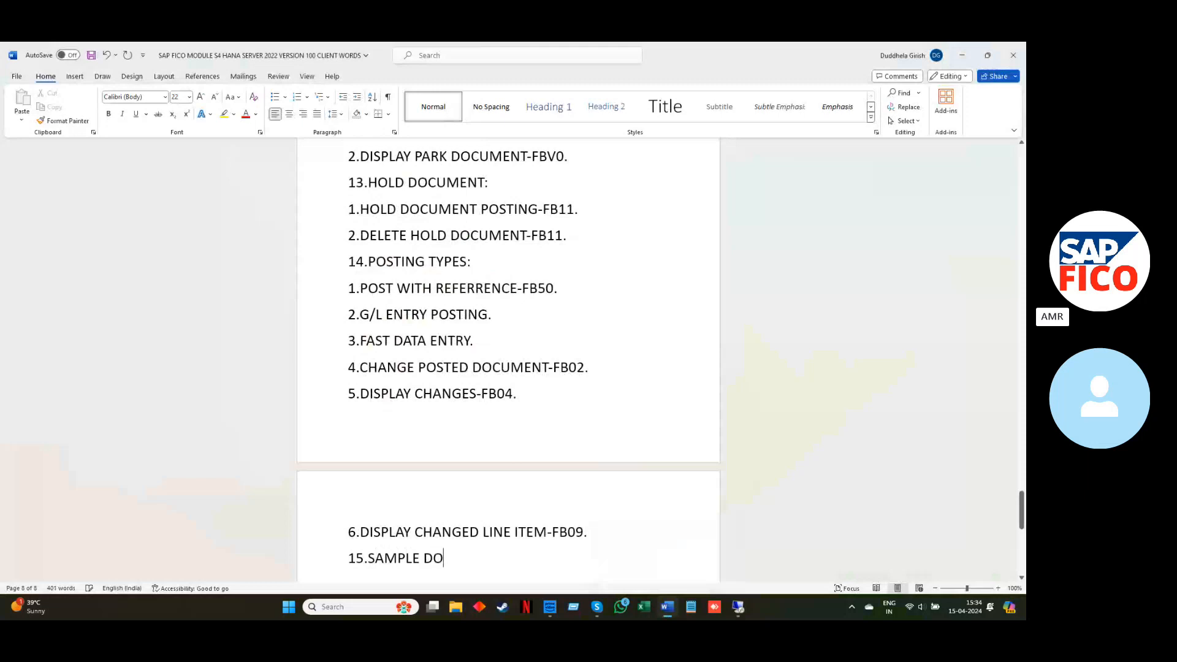
pyautogui.write('CUMENT')
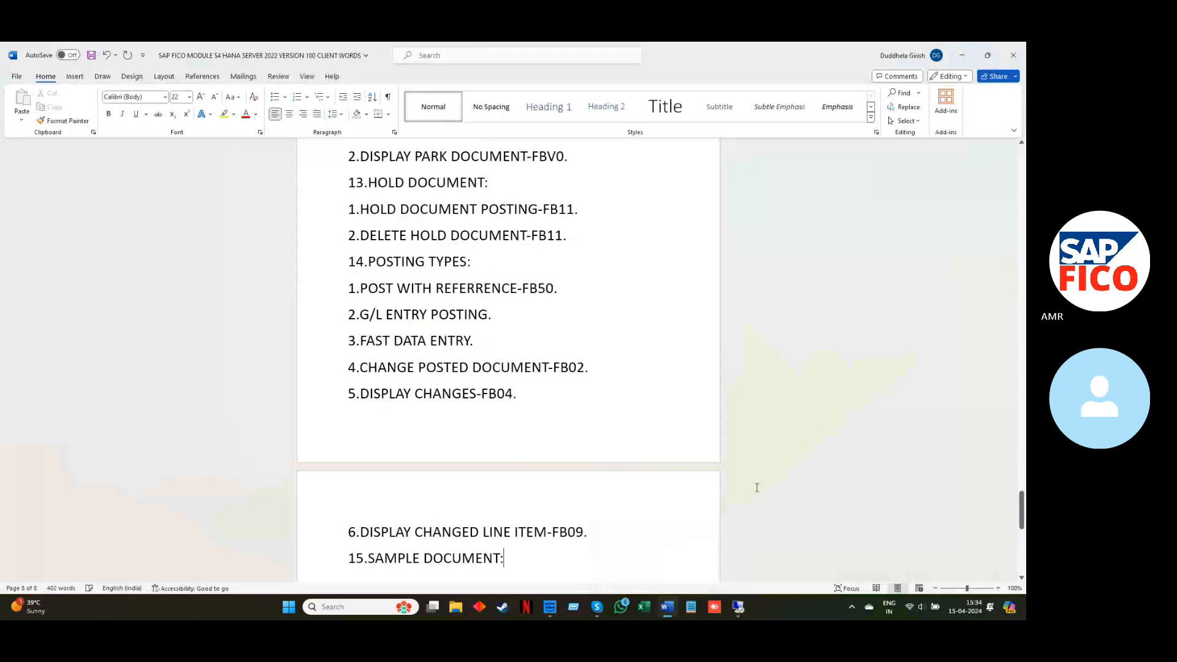
pyautogui.write(':')
# Step: Add the line "1.SAMPLE DOCUMENT POSTING-" under the SAMPLE DOCUMENT heading
pyautogui.press('Return')
pyautogui.write('1')
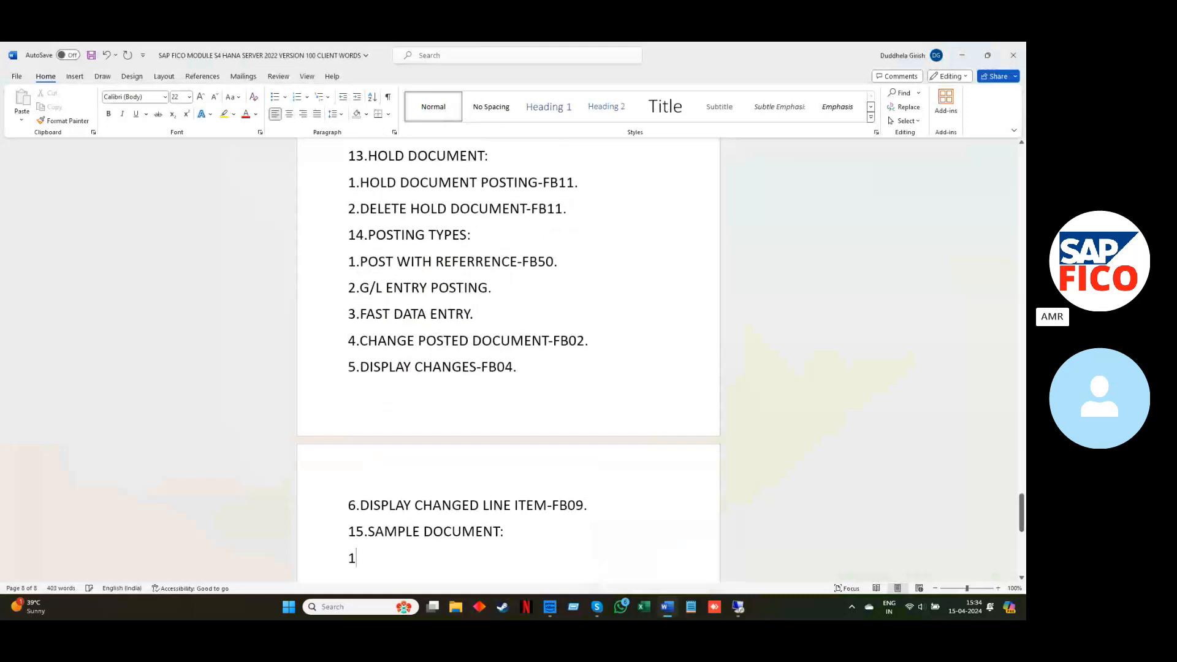
pyautogui.write('.SAMPLE DOCUMENT')
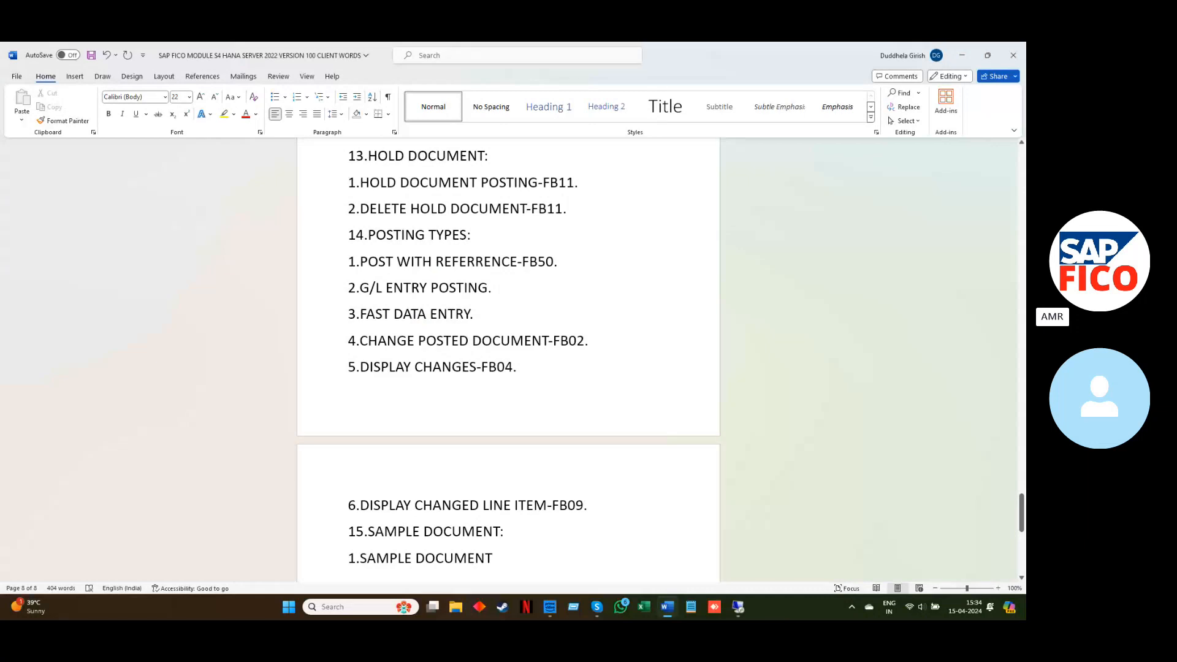
pyautogui.write(' POSTING-')
# Step: Switch to the Skype call and copy the chat message listing the salary and rent sample document examples
pyautogui.click(961, 56)
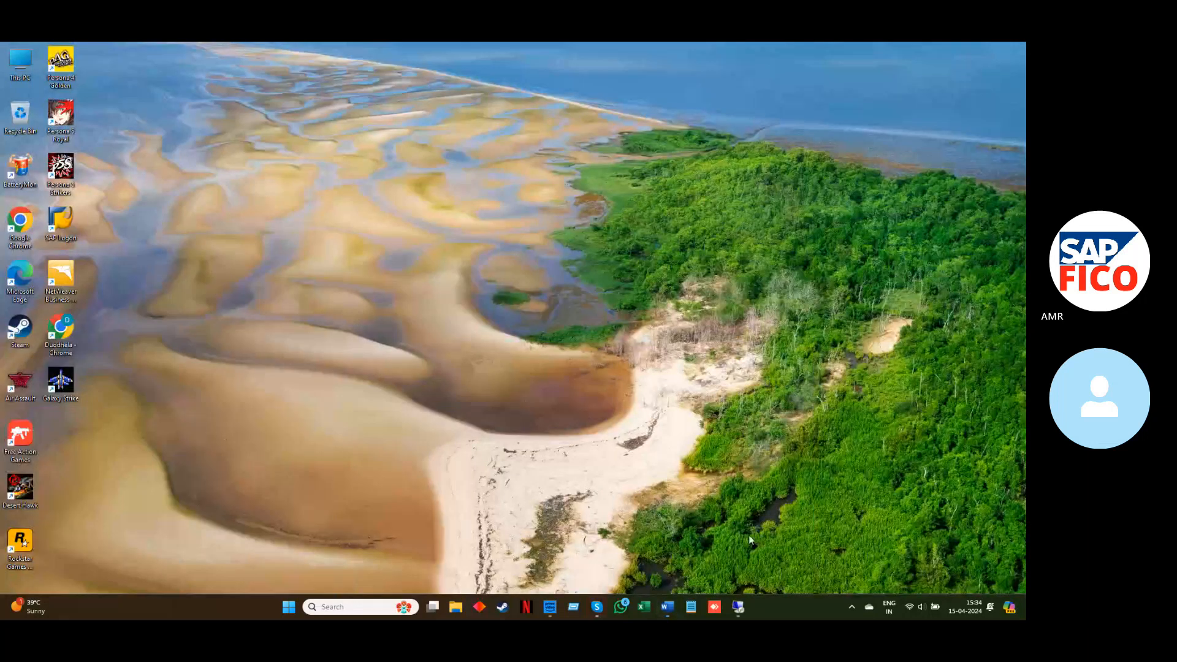
pyautogui.moveTo(598, 606)
pyautogui.click(610, 567)
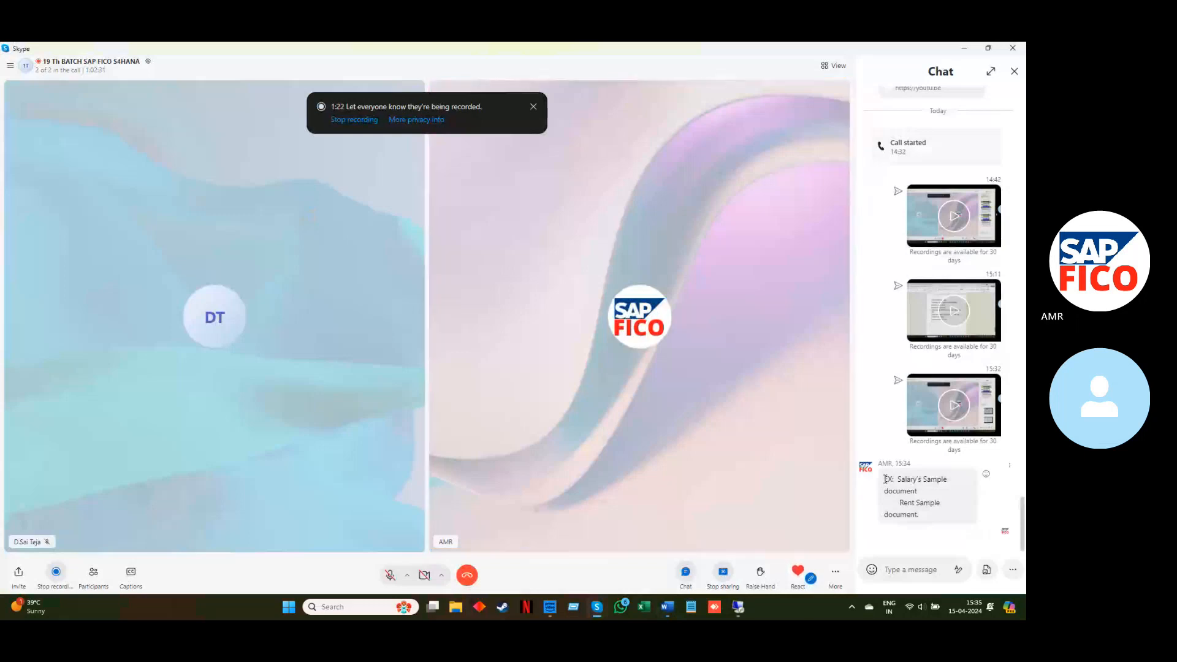
pyautogui.moveTo(885, 479); pyautogui.dragTo(954, 511)
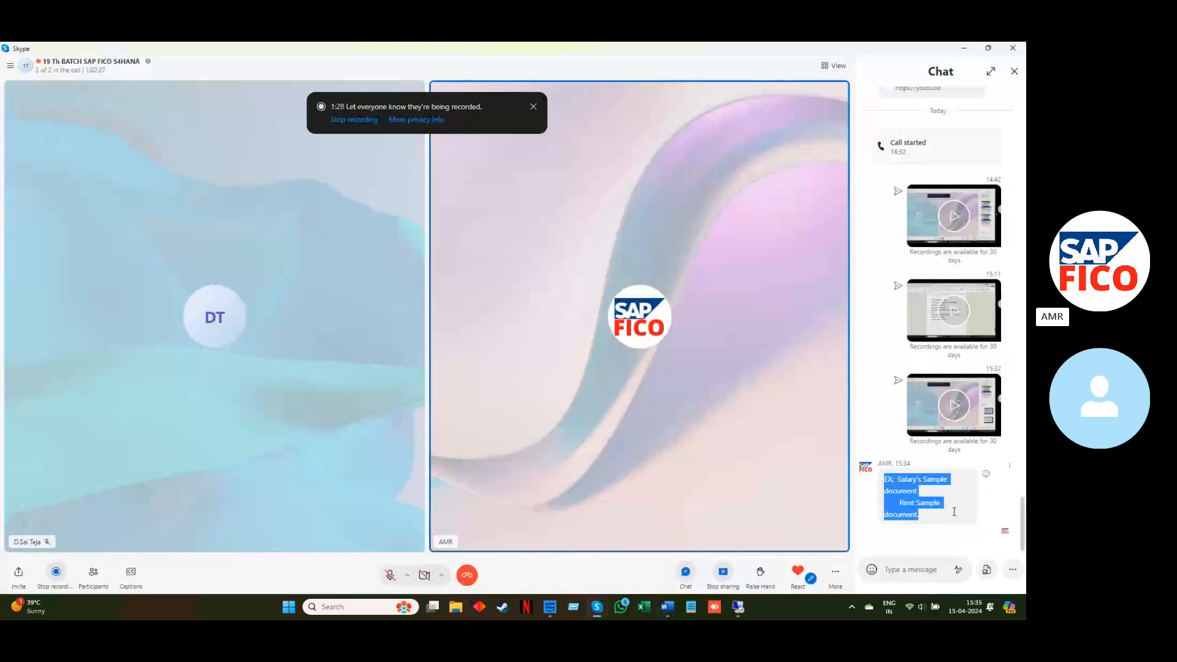
pyautogui.rightClick(954, 511)
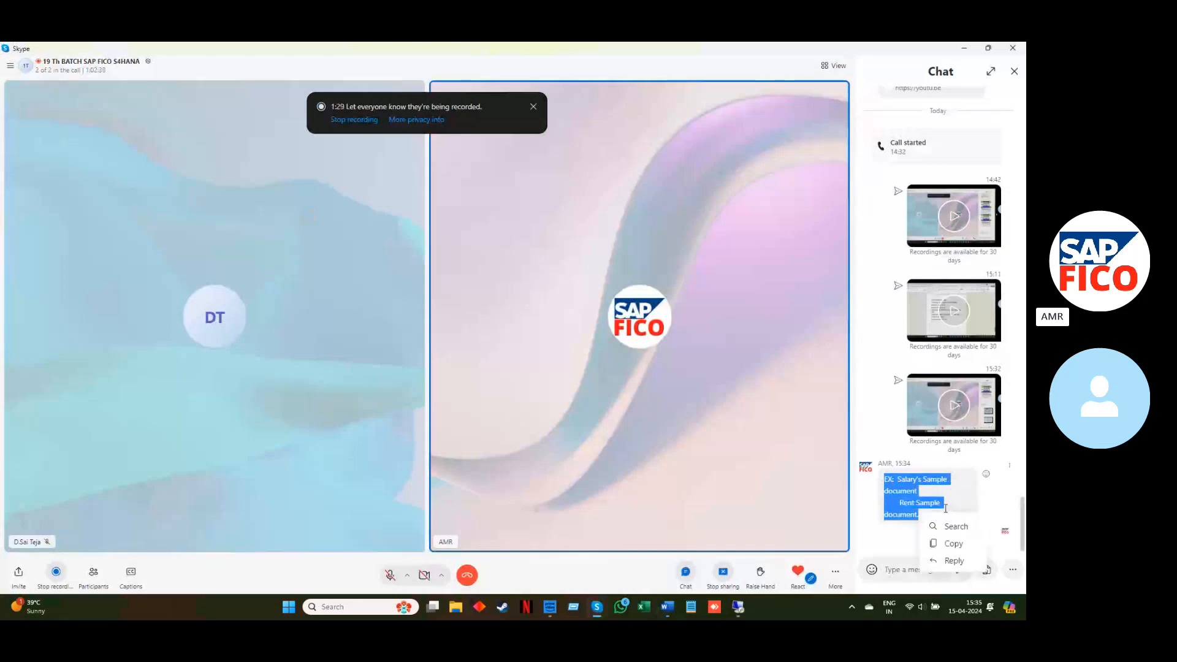
pyautogui.click(954, 544)
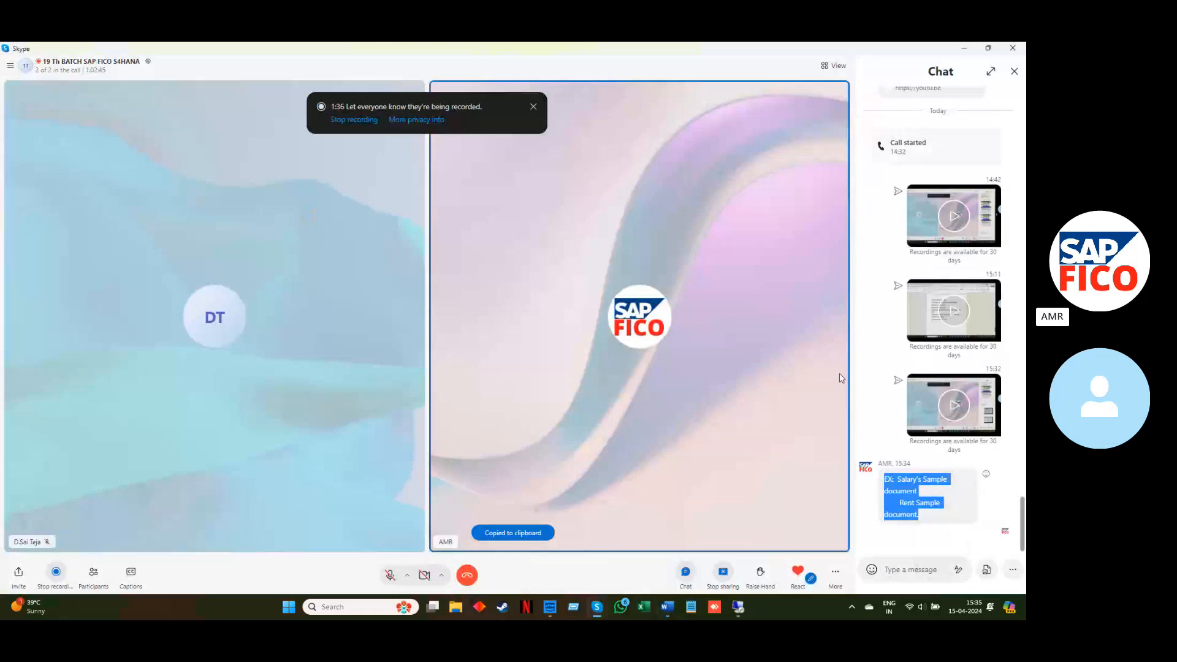
# Step: Return to the Word document, paste the copied examples below the SAMPLE DOCUMENT POSTING line and end the salary example with a period
pyautogui.click(964, 49)
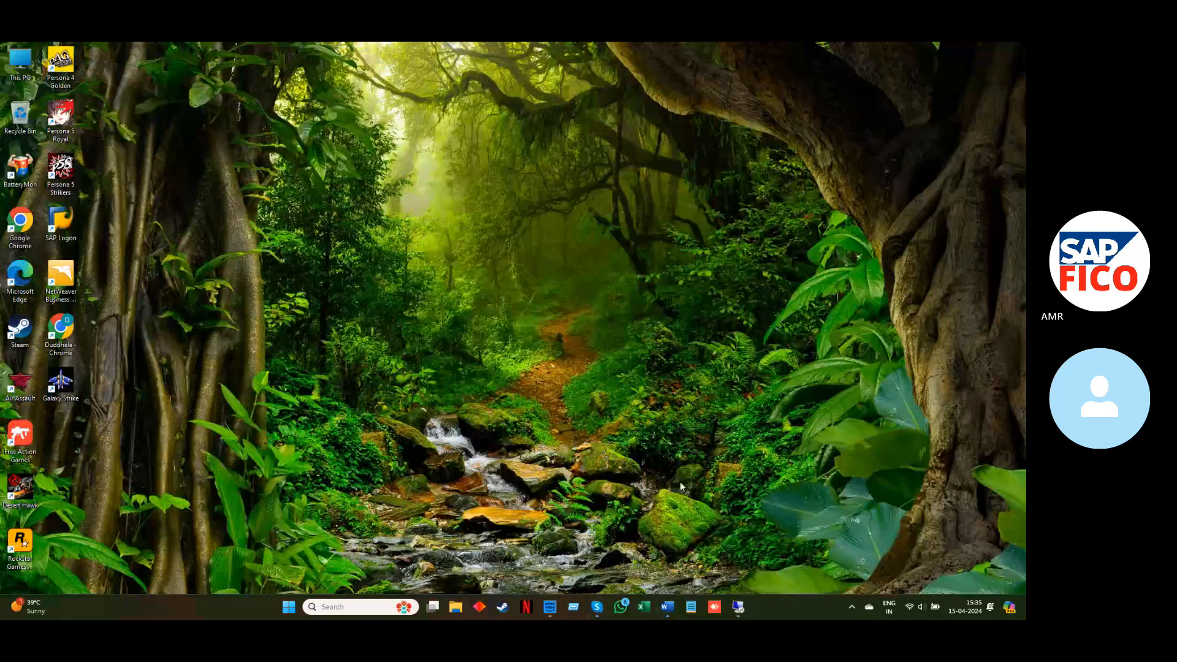
pyautogui.moveTo(666, 605)
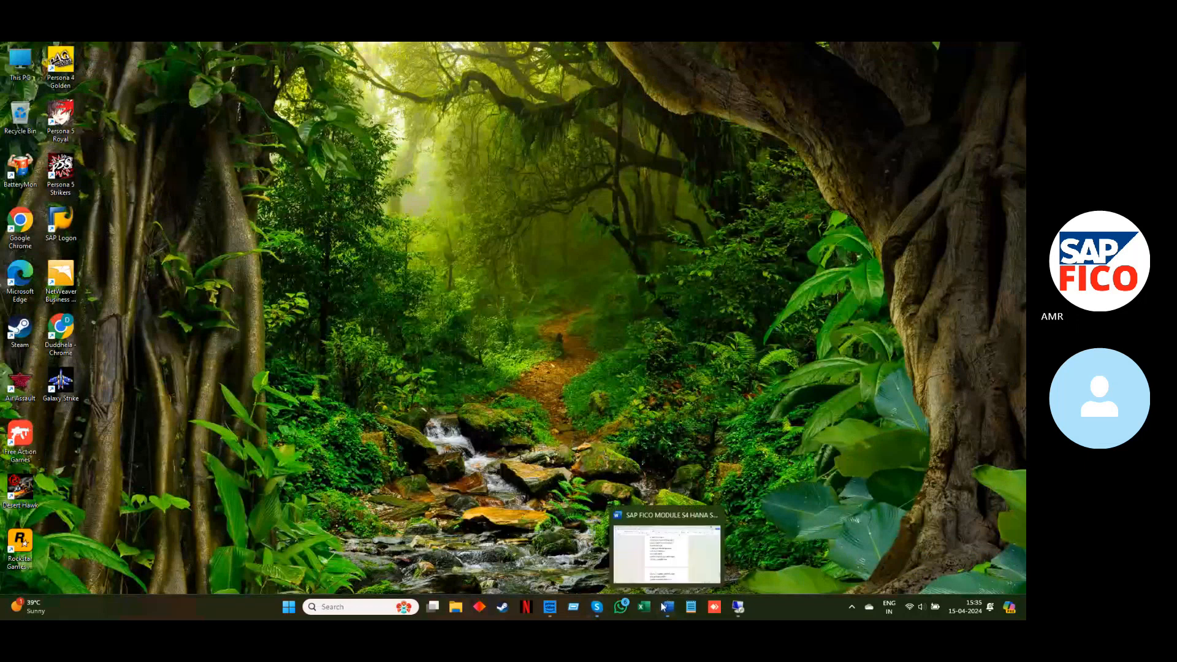
pyautogui.click(653, 561)
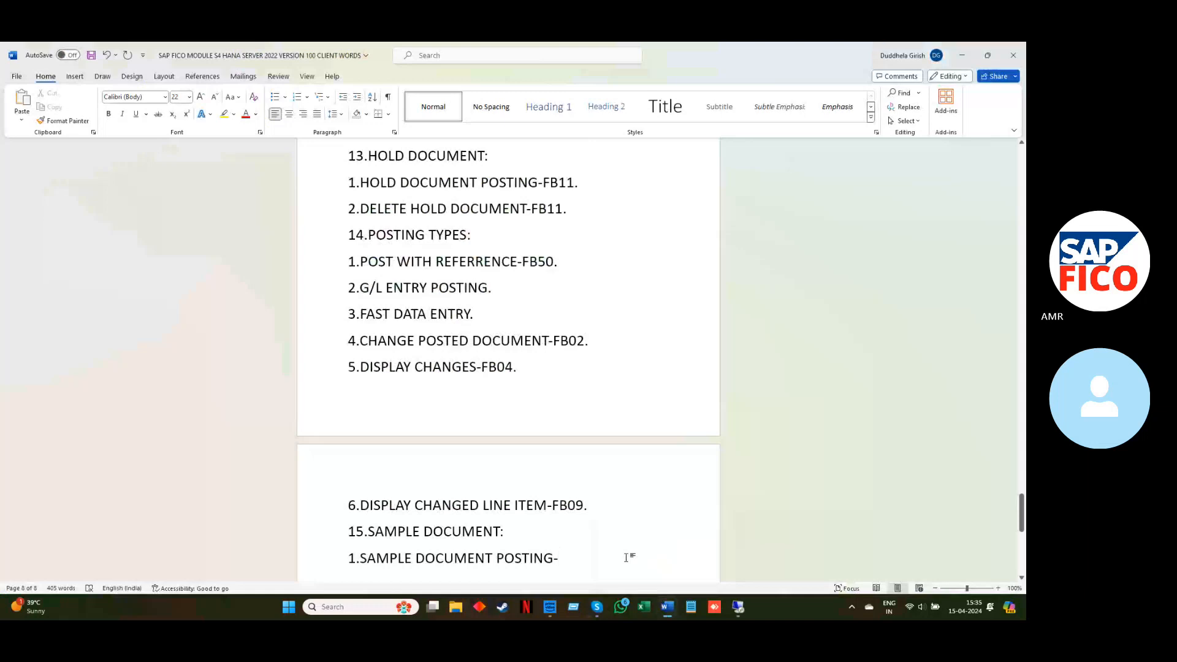
pyautogui.press('Return')
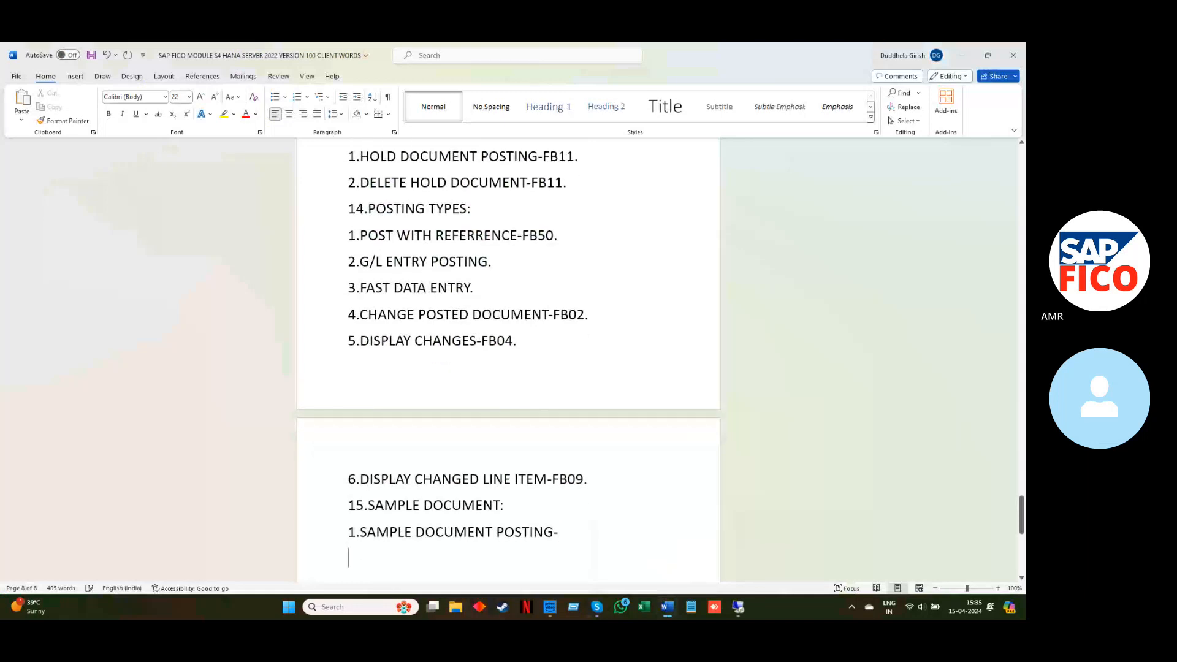
pyautogui.hotkey('ctrl', 'v')
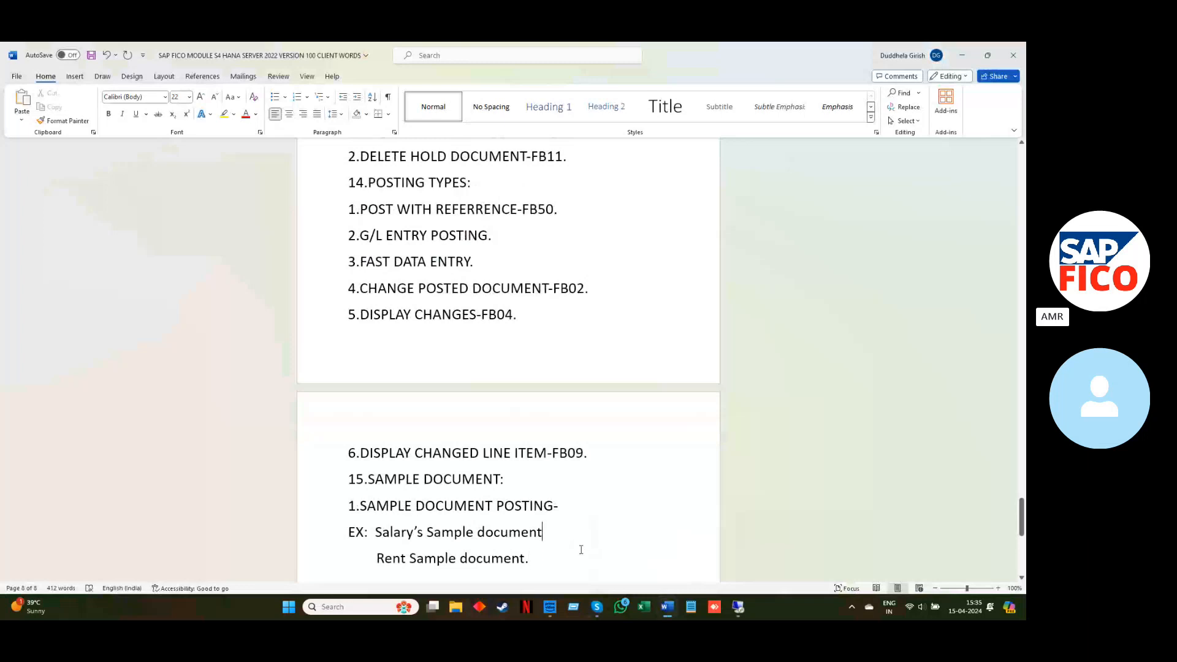
pyautogui.write('.')
# Step: Insert the line "1.CREATE NUMBER RANGE FOR SAMPLE DOCUMENT-FBN1." directly below the heading "15.SAMPLE DOCUMENT:"
pyautogui.press('Up')
pyautogui.press('Return')
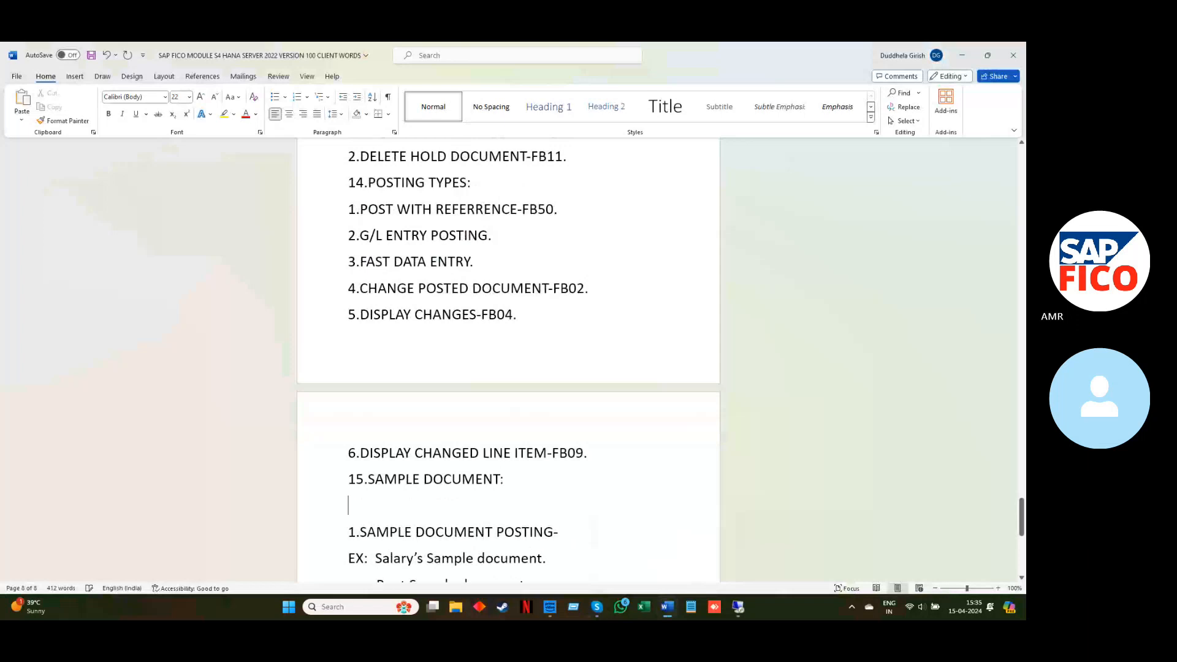
pyautogui.write('1.C')
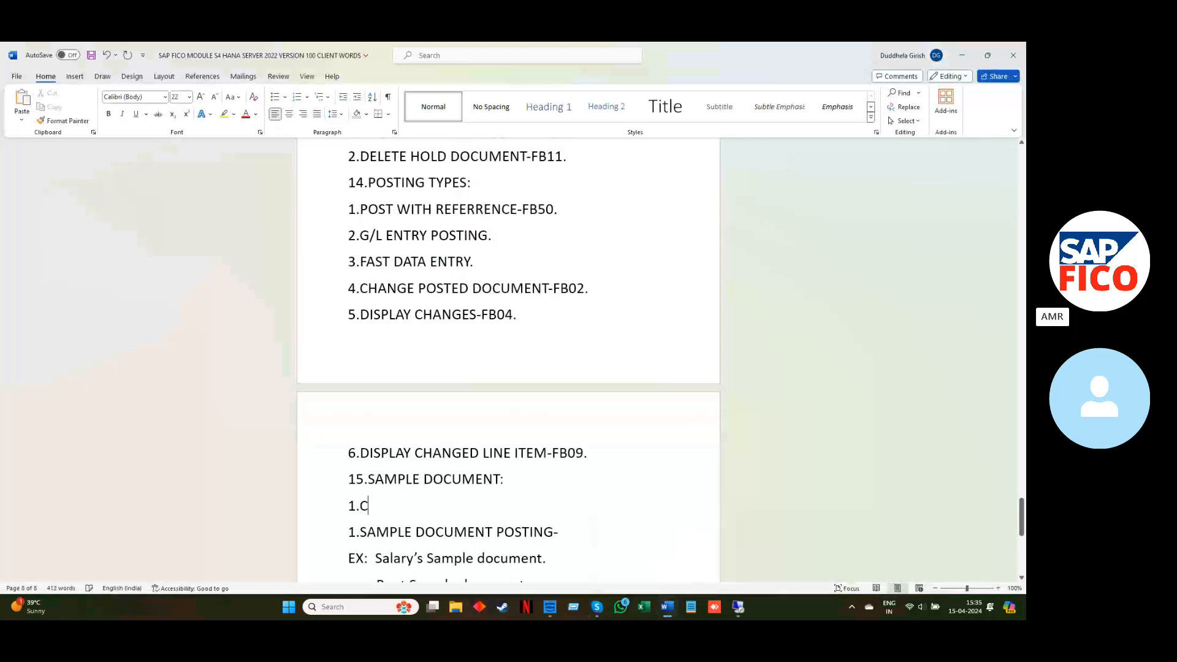
pyautogui.write('REATE NUMBER R')
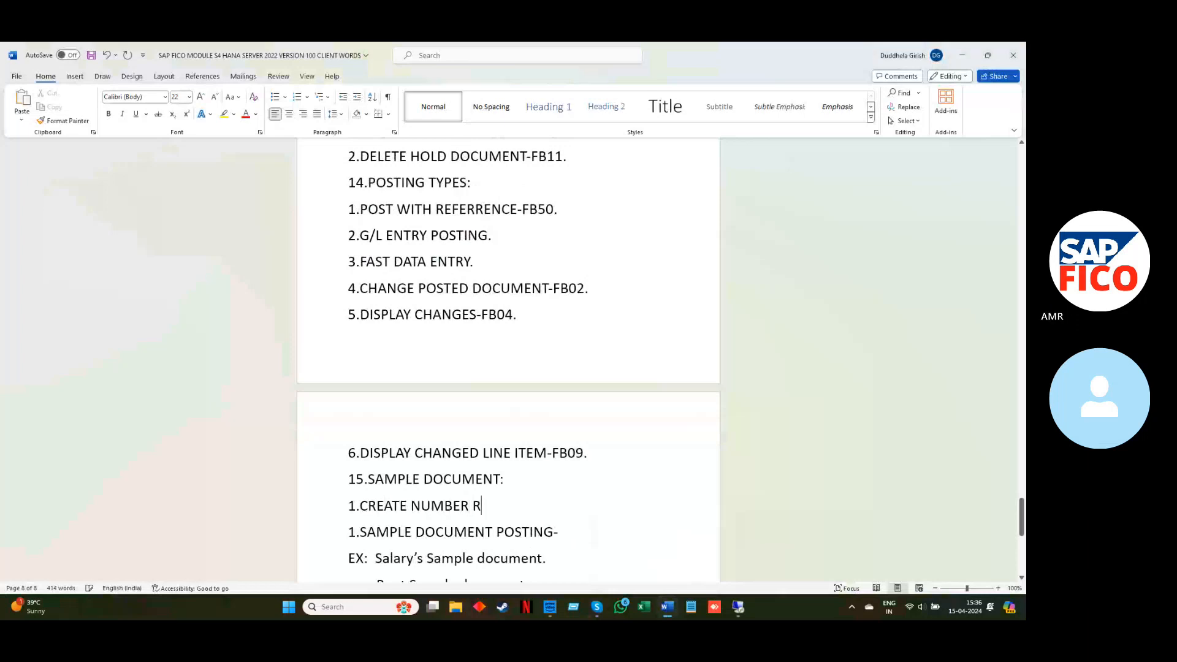
pyautogui.write('ANGE FOR SAMPLE ')
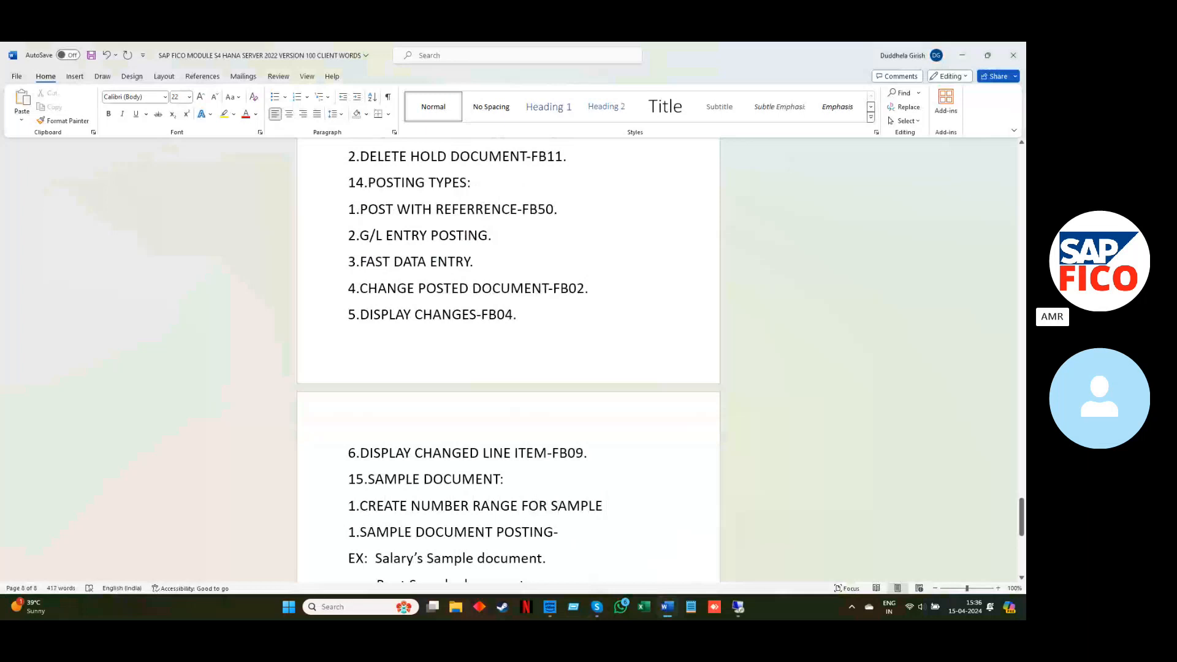
pyautogui.write('DOC')
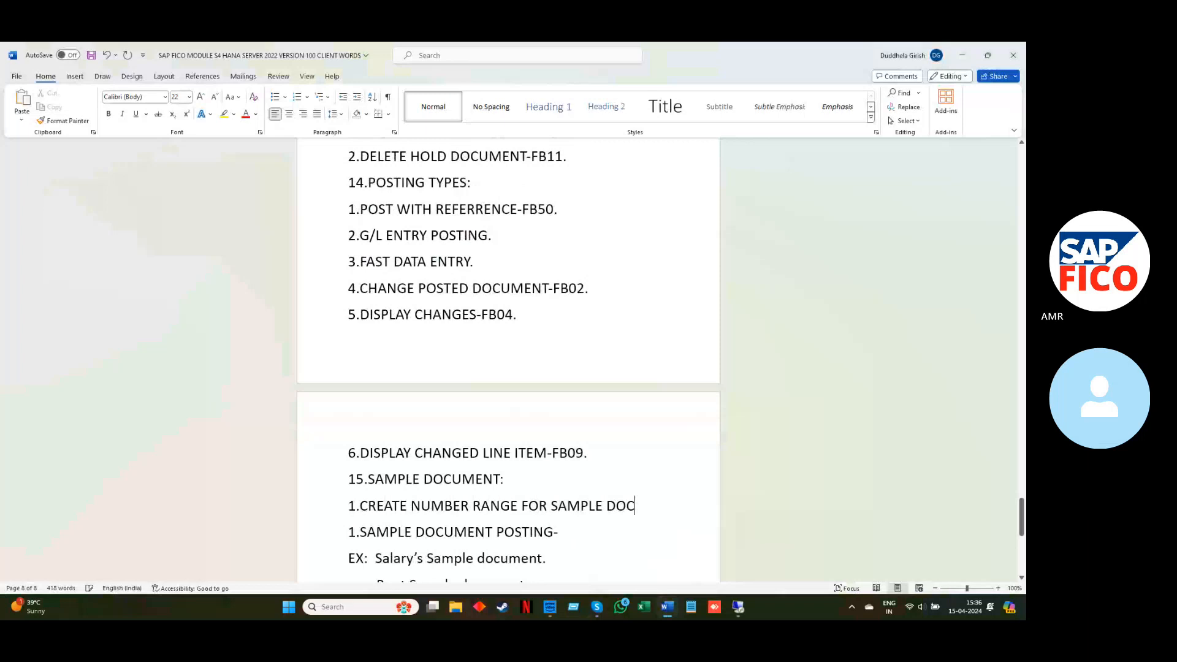
pyautogui.write('UMENT-FBN1.')
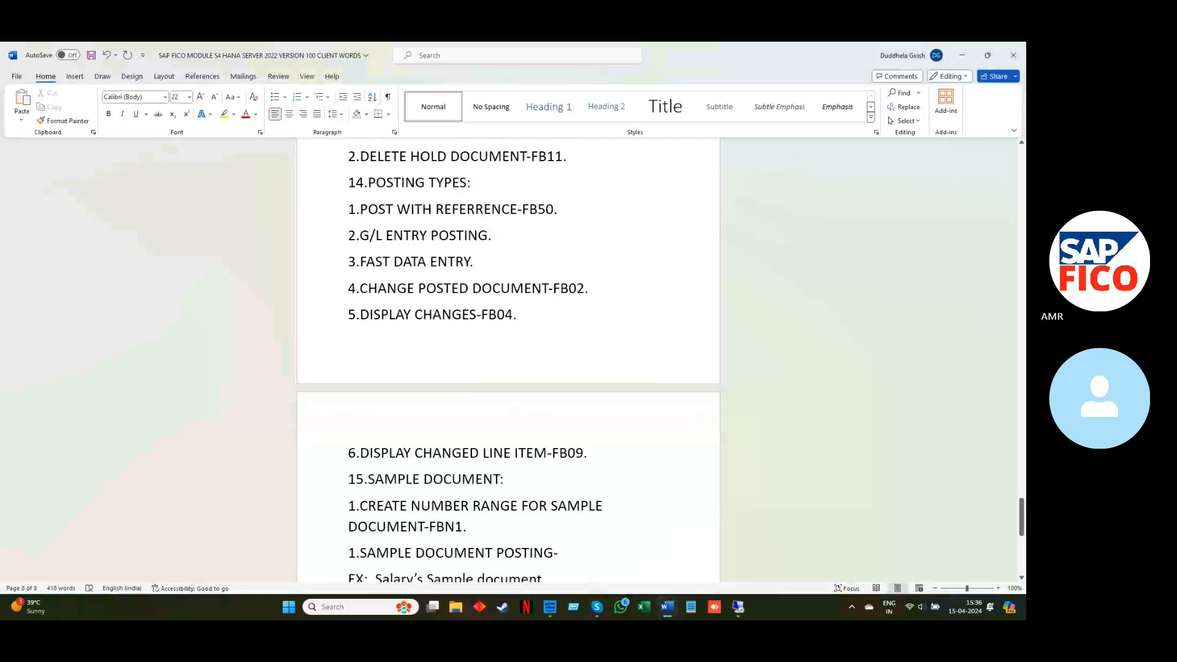
# Step: Renumber the SAMPLE DOCUMENT POSTING line as item 2
pyautogui.press('Down')
pyautogui.press('Left')
pyautogui.press('Left')
pyautogui.press('Left')
pyautogui.press('Left')
pyautogui.press('Left')
pyautogui.press('Left')
pyautogui.press('Left')
pyautogui.press('Left')
pyautogui.press('Left')
pyautogui.press('Left')
pyautogui.press('Left')
pyautogui.press('Left')
pyautogui.press('BackSpace')
pyautogui.write('2')
pyautogui.click(558, 552)
# Step: Append "[X2]" after "FBN1." in the number range line of the Word document
pyautogui.click(962, 56)
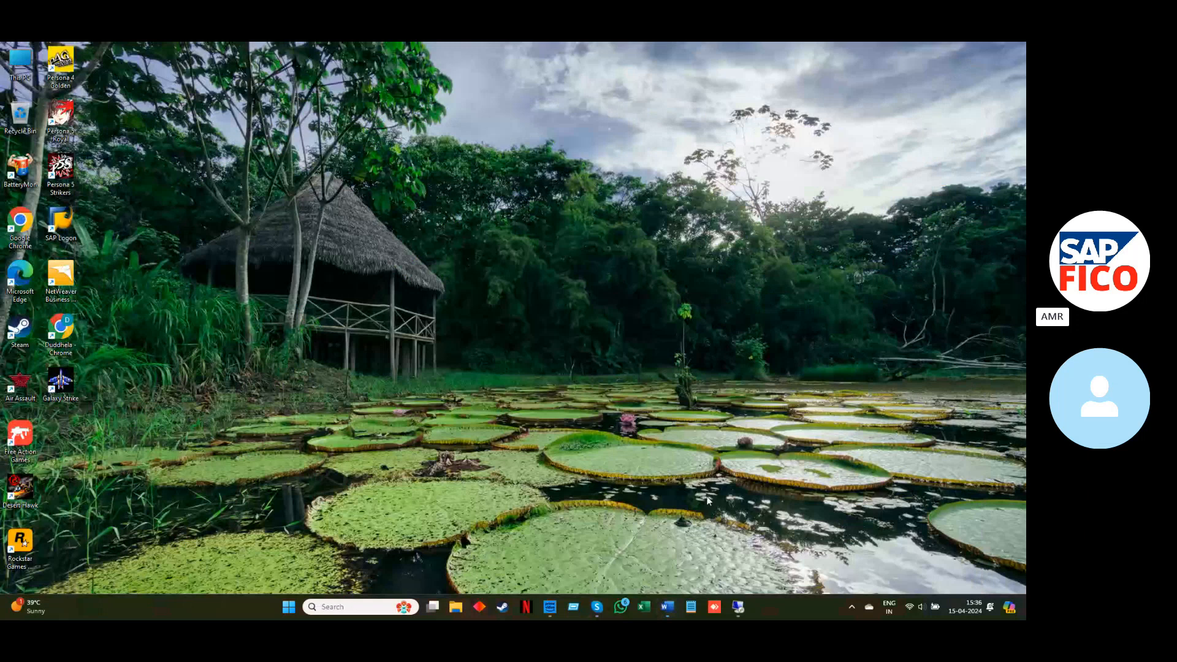
pyautogui.moveTo(738, 606)
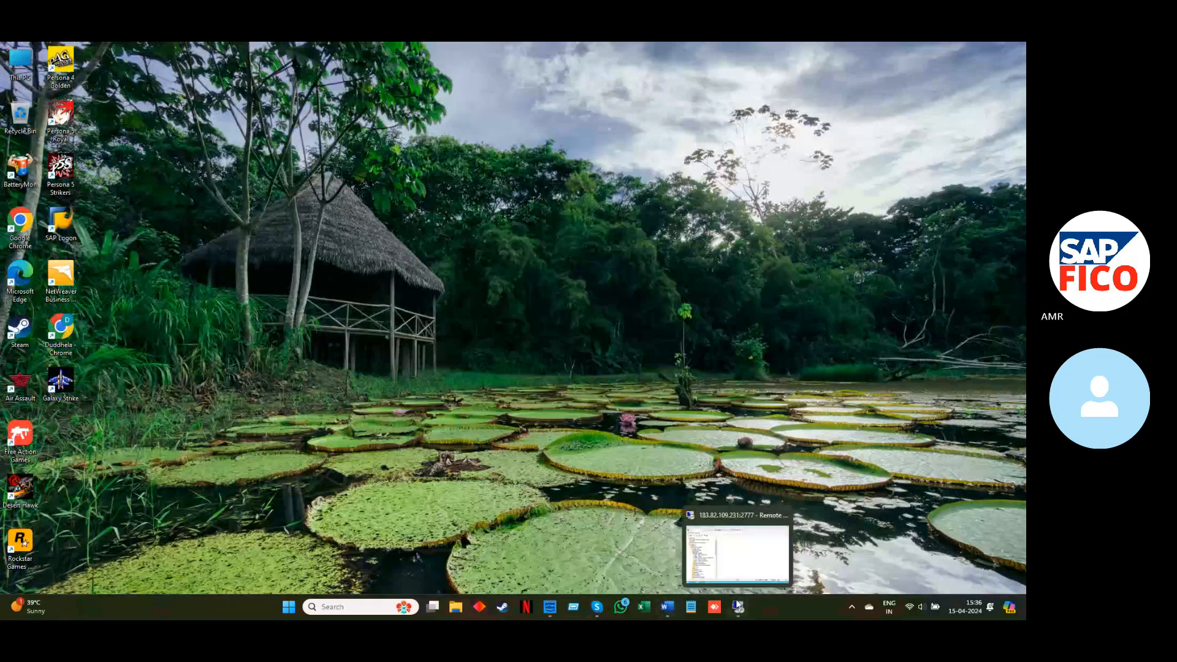
pyautogui.click(666, 570)
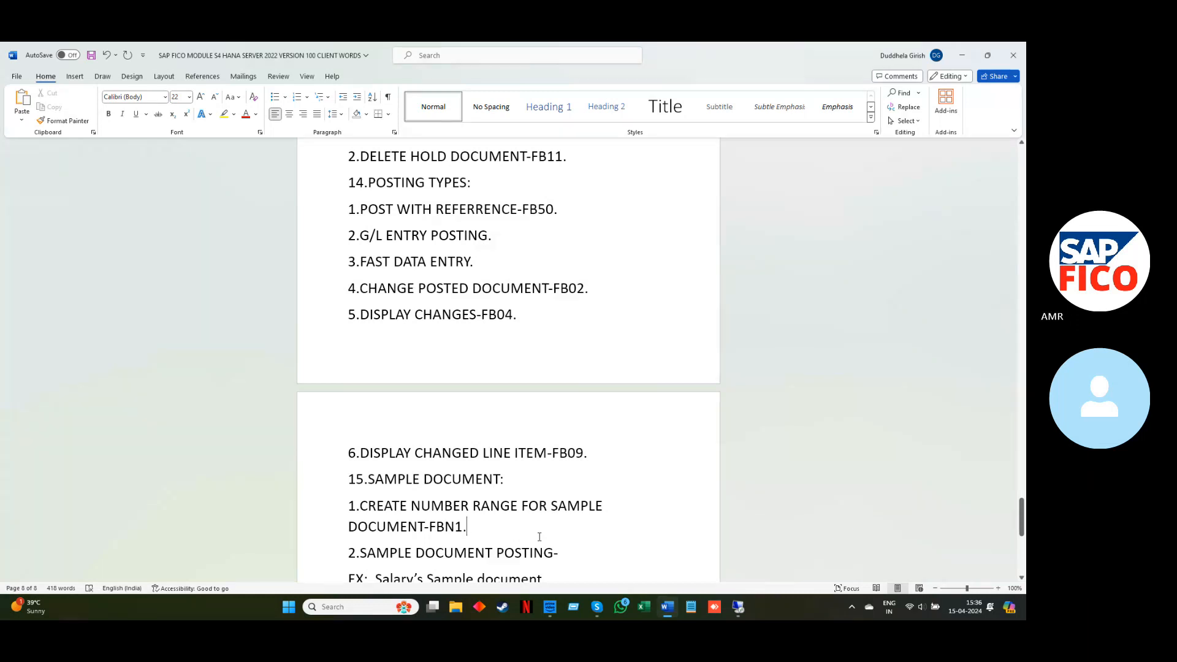
pyautogui.write('[X2]')
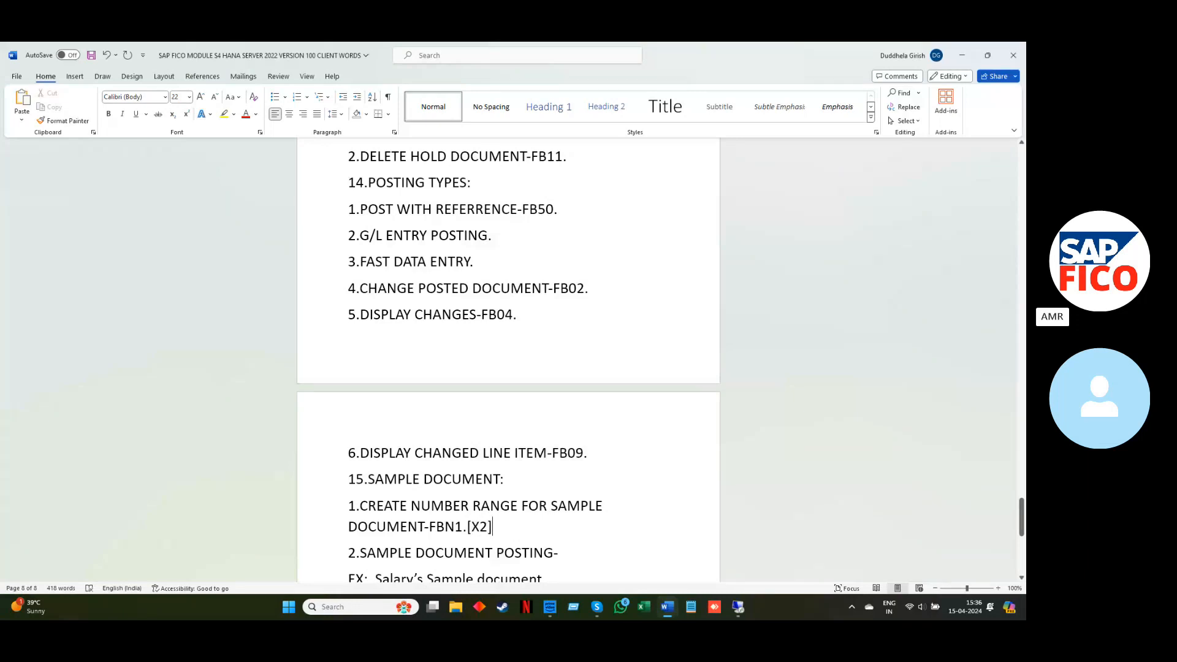
# Step: Complete the SAMPLE DOCUMENT POSTING line with the transaction code "F-01."
pyautogui.press('Down')
pyautogui.press('Right')
pyautogui.press('Right')
pyautogui.press('Right')
pyautogui.press('Right')
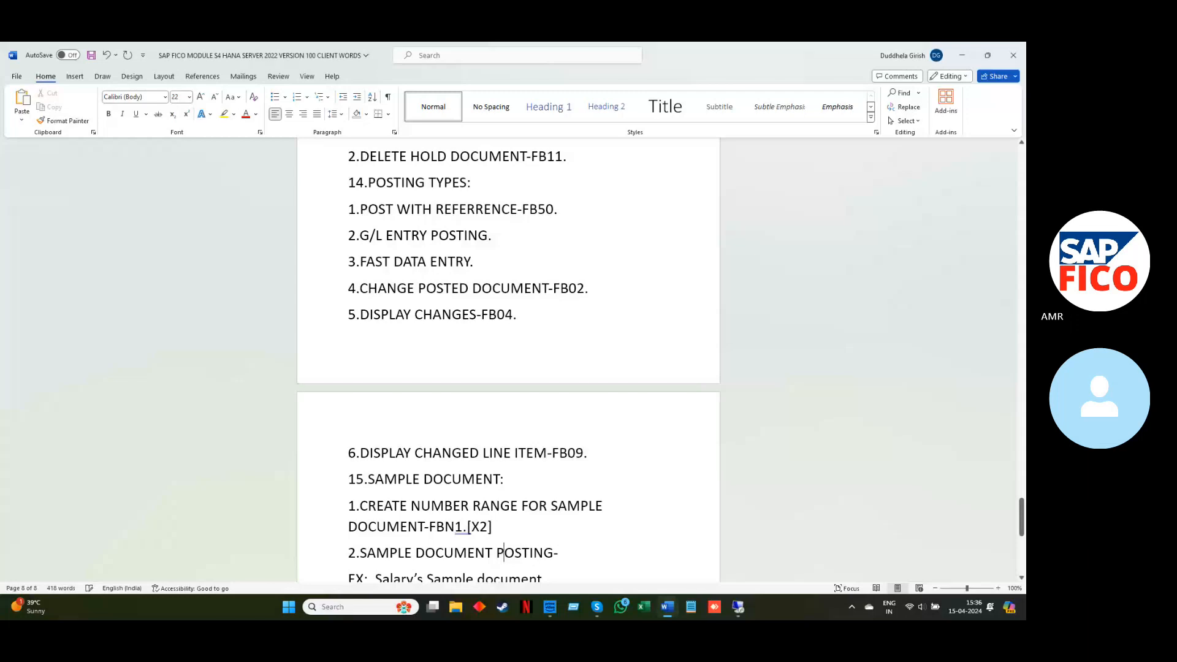
pyautogui.press('Right')
pyautogui.press('Right')
pyautogui.press('Right')
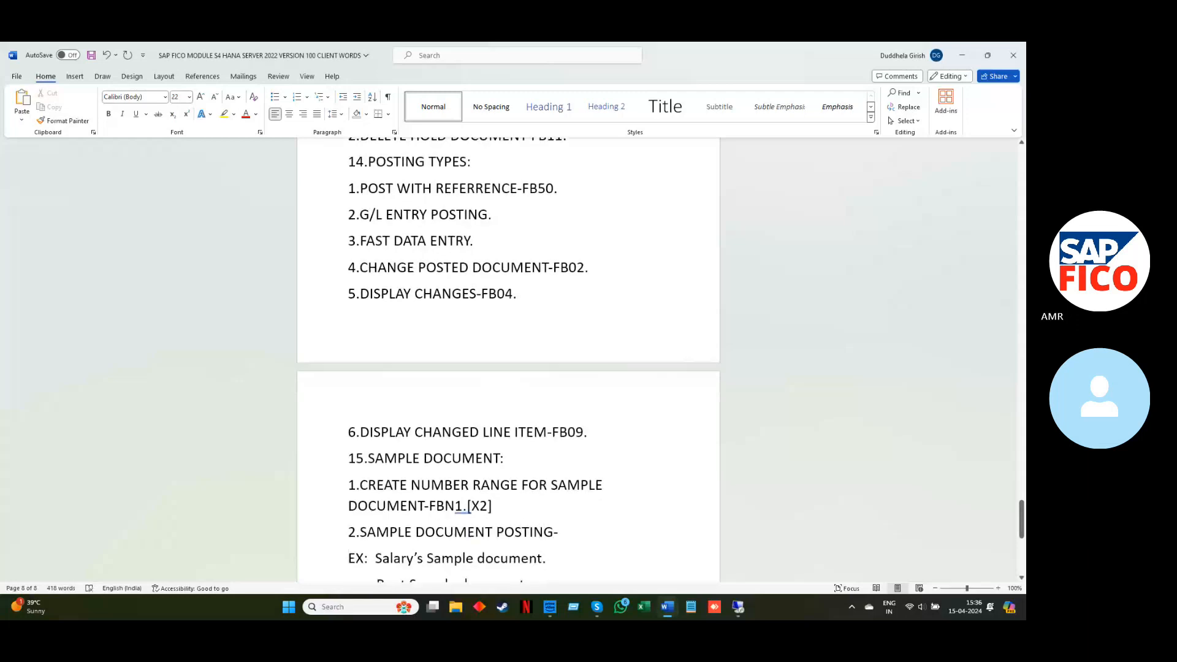
pyautogui.press('Left')
pyautogui.write('F-01')
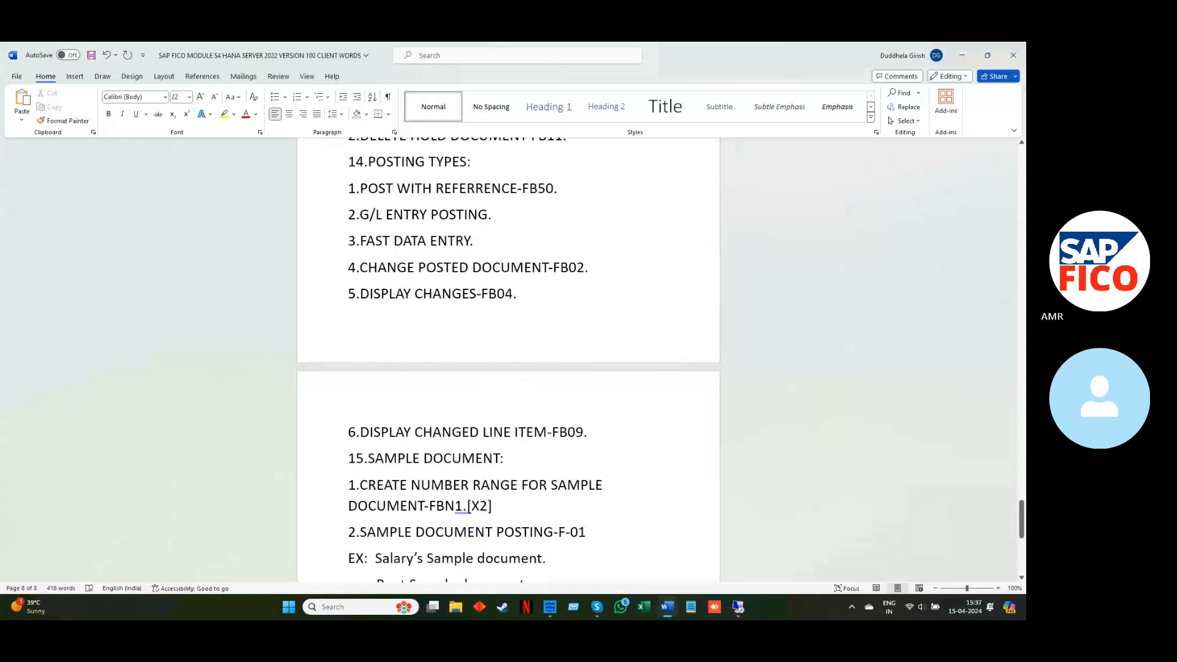
pyautogui.write('.')
pyautogui.press('Down')
pyautogui.press('Down')
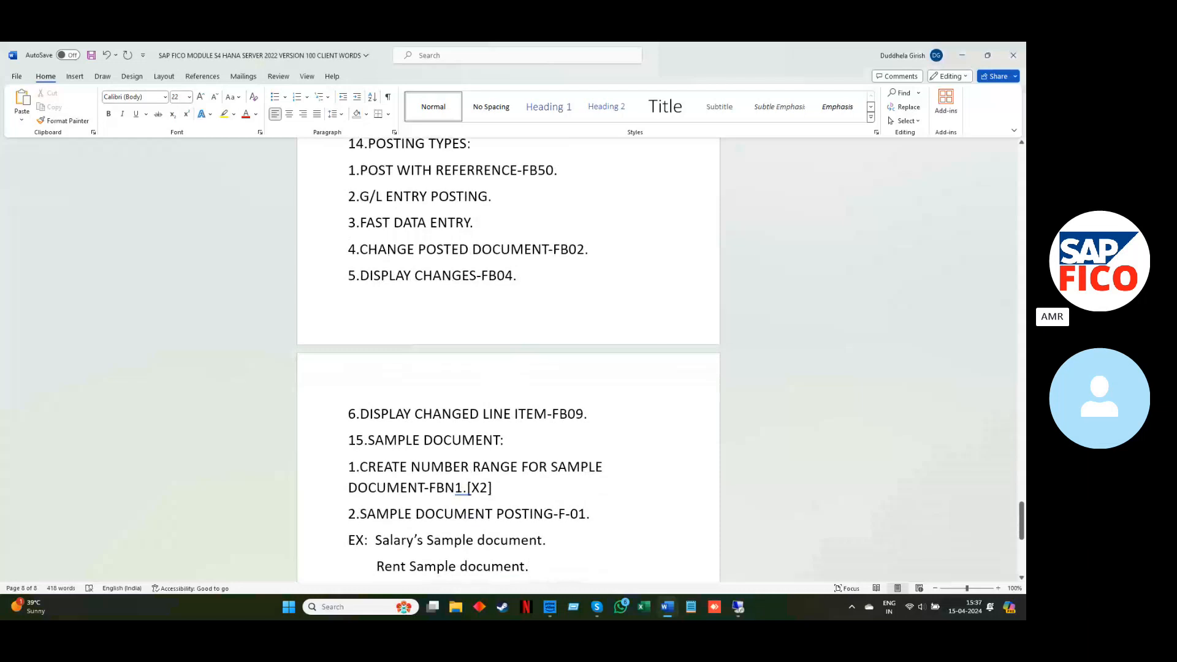
pyautogui.press('Up')
pyautogui.press('Up')
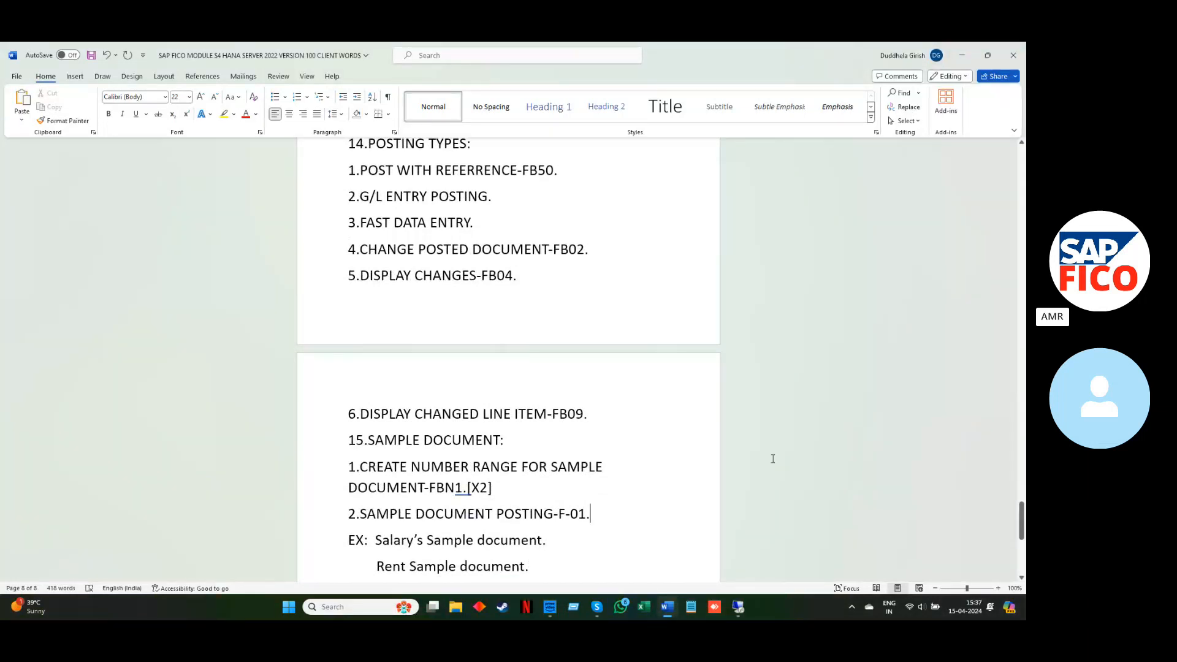
# Step: Switch to the remote SAP session, collapse the General Ledger's Document folder and expand its Document Entry folder
pyautogui.click(961, 56)
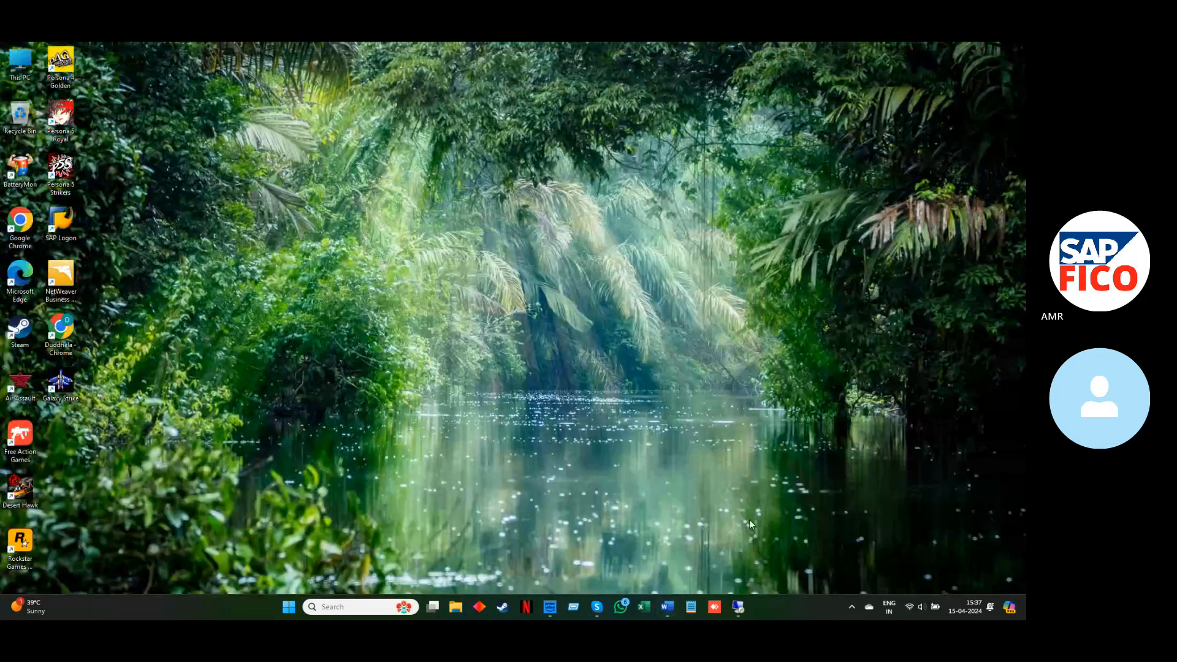
pyautogui.moveTo(730, 603)
pyautogui.click(722, 559)
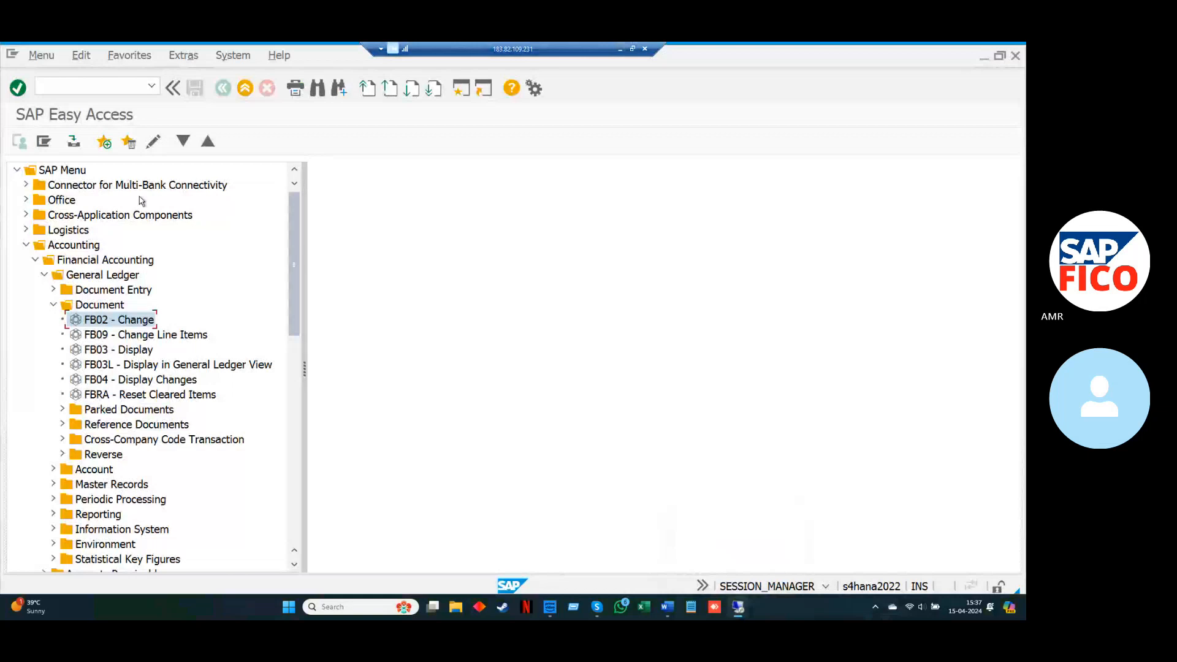
pyautogui.click(54, 305)
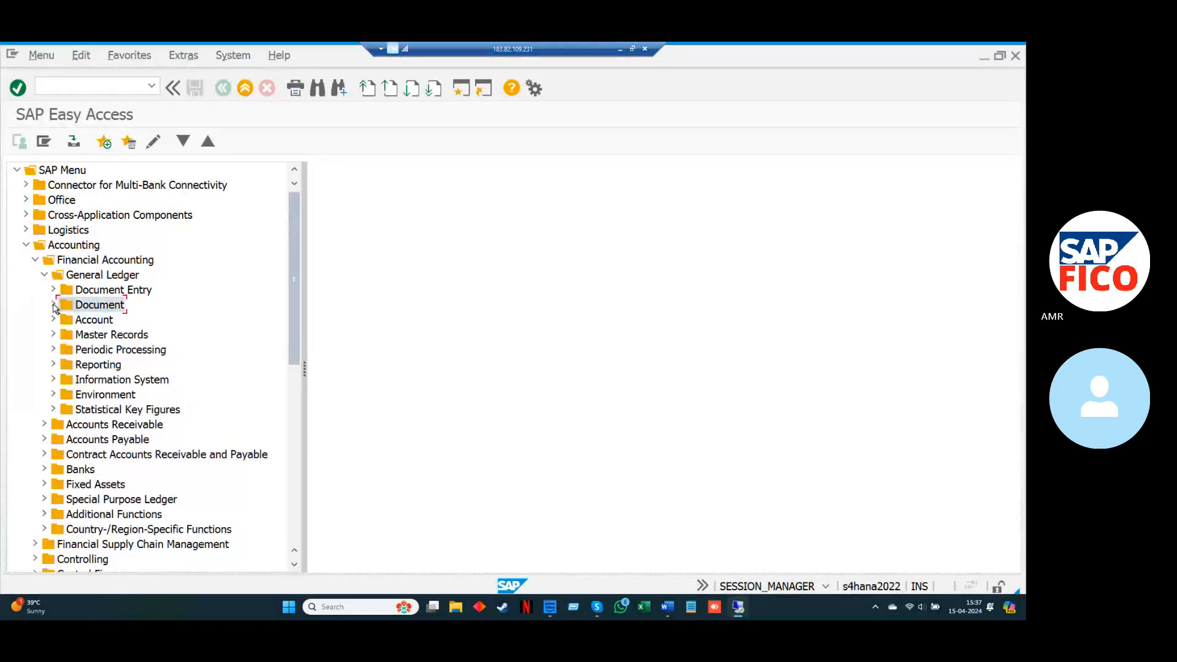
pyautogui.click(53, 290)
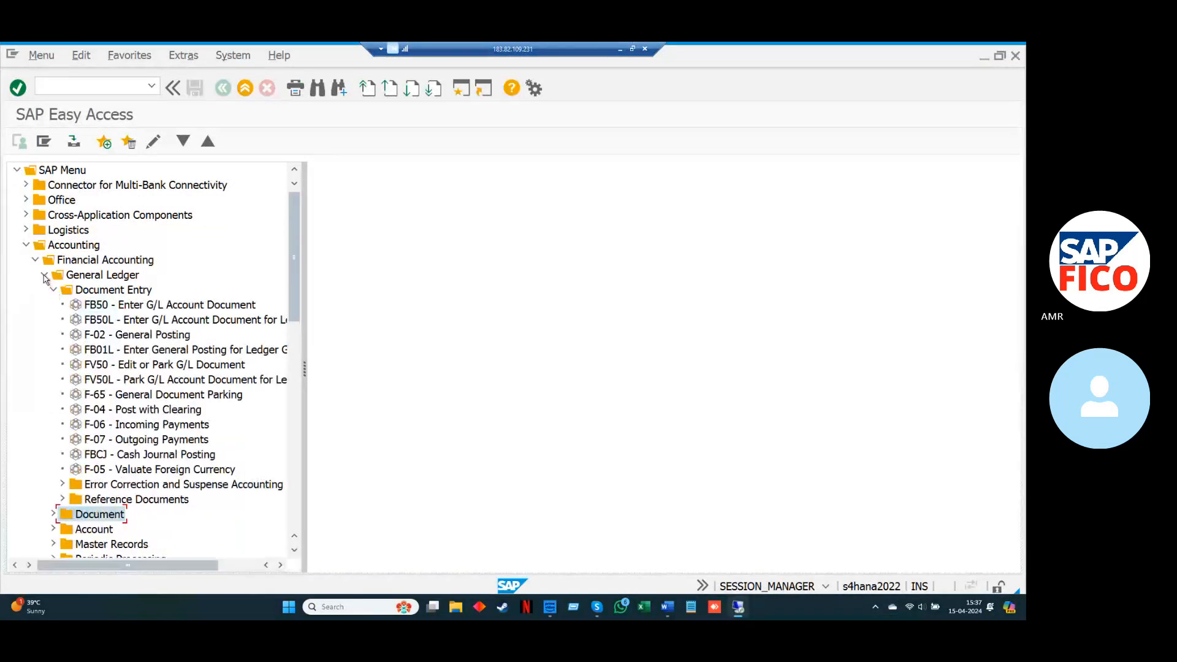
# Step: Collapse the General Ledger, Financial Accounting and Accounting folders in the SAP menu tree
pyautogui.click(44, 275)
pyautogui.click(35, 260)
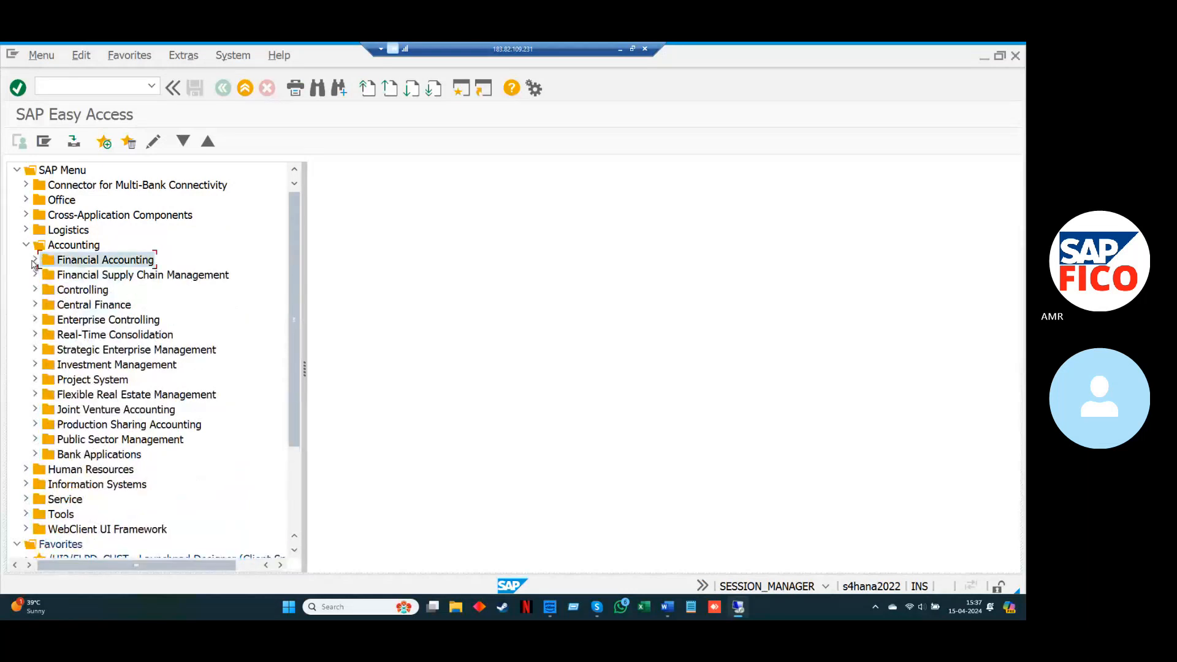
pyautogui.click(26, 244)
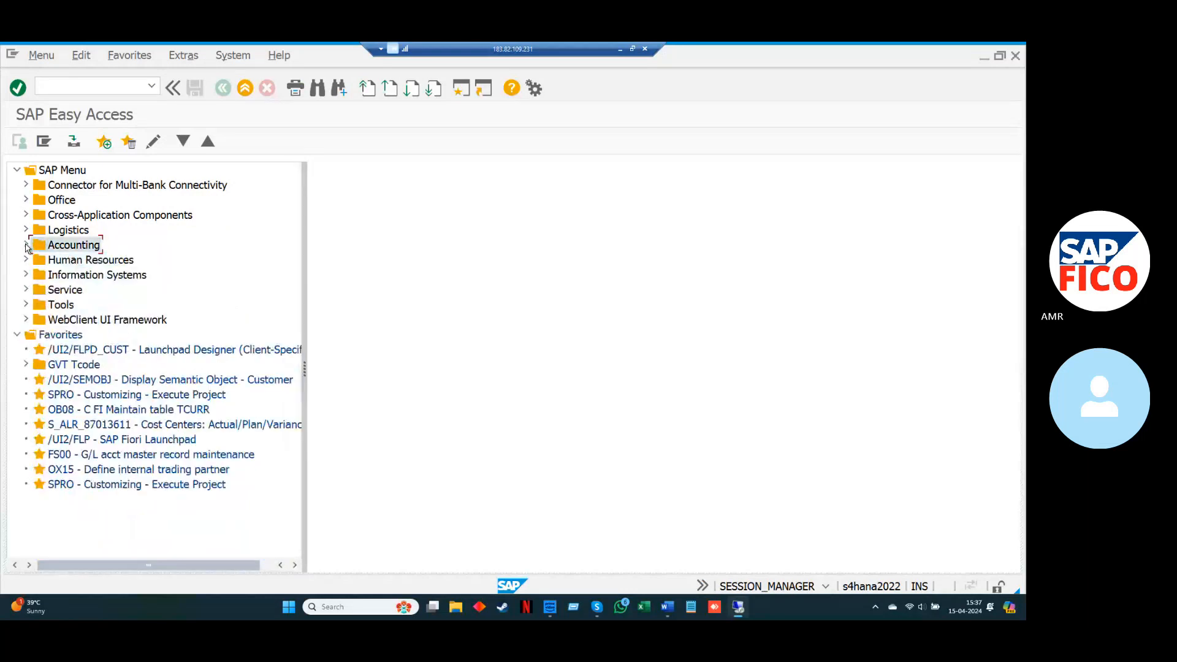
# Step: Run transaction FBN1 and open the accounting document number range intervals of company code AMAR for editing
pyautogui.click(83, 87)
pyautogui.write('FBN1')
pyautogui.press('Return')
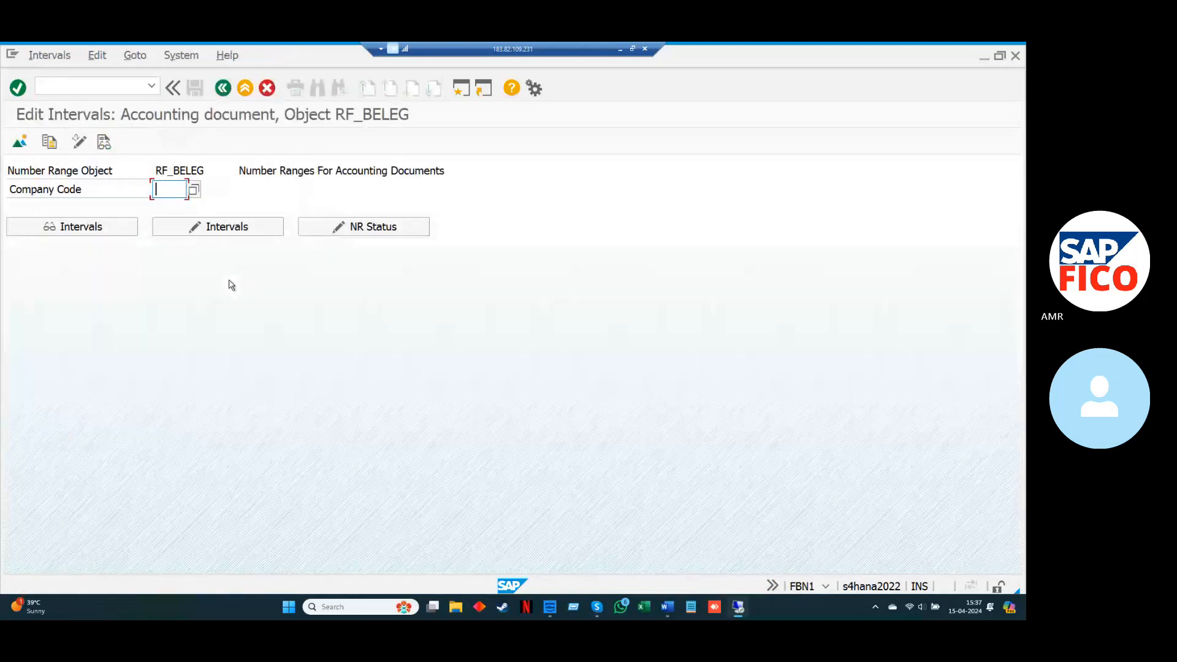
pyautogui.write('A')
pyautogui.press('Down')
pyautogui.press('Return')
pyautogui.press('Tab')
pyautogui.press('Tab')
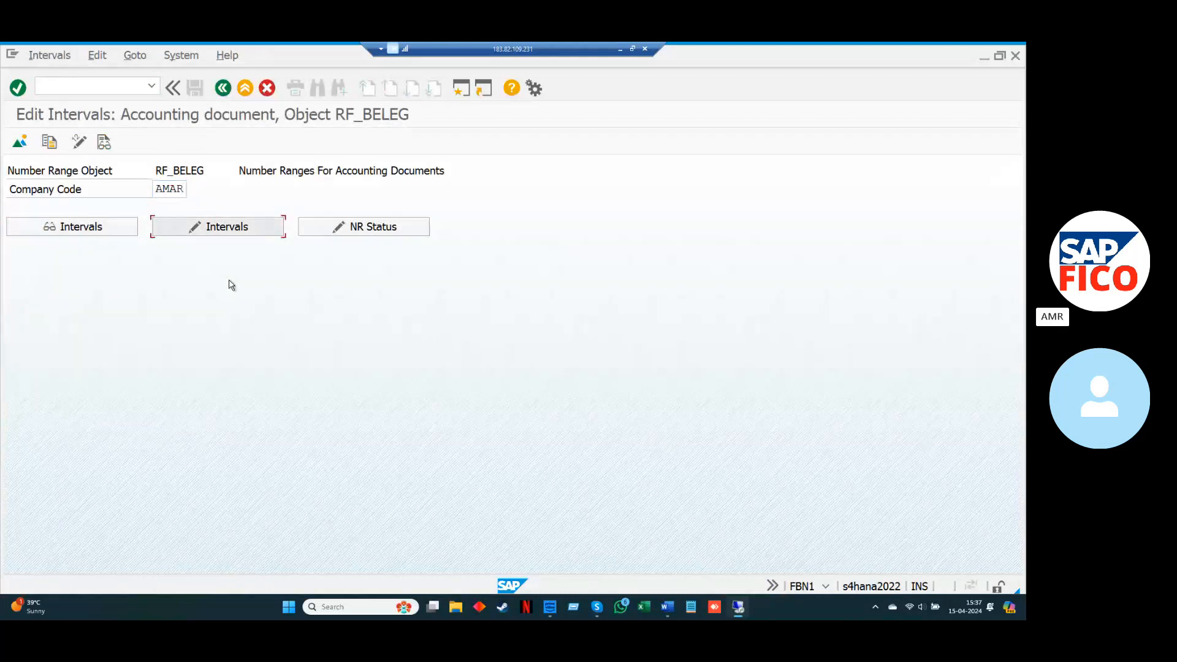
pyautogui.press('Return')
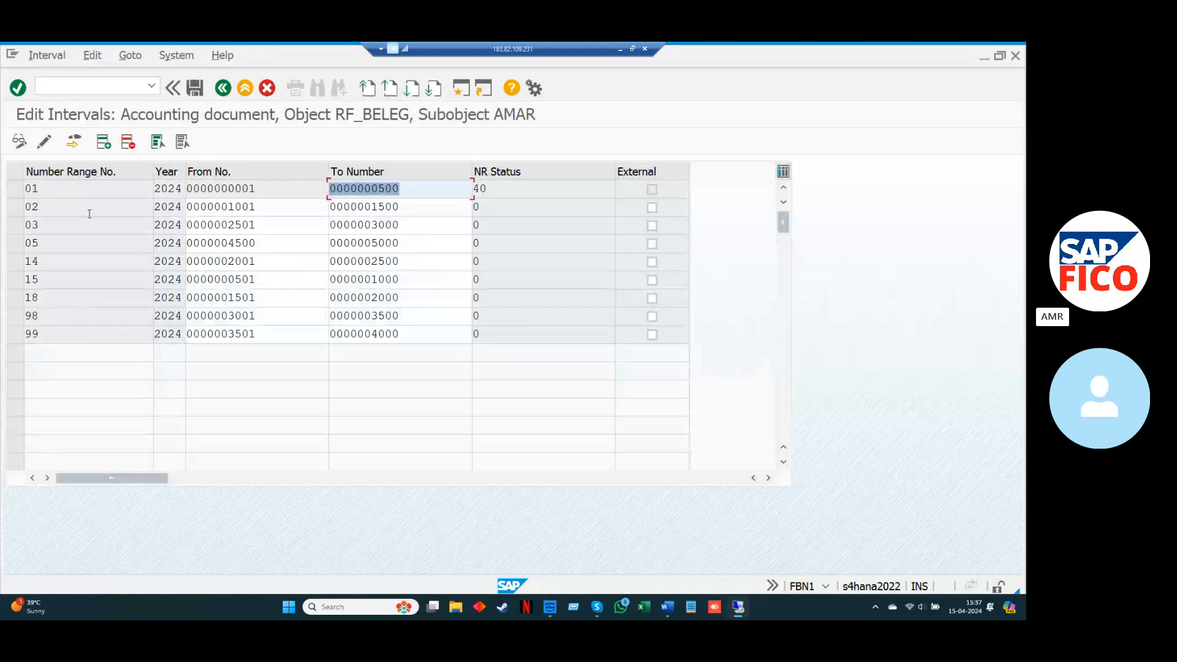
# Step: Insert a new number range interval X2 for the year 2024
pyautogui.click(102, 147)
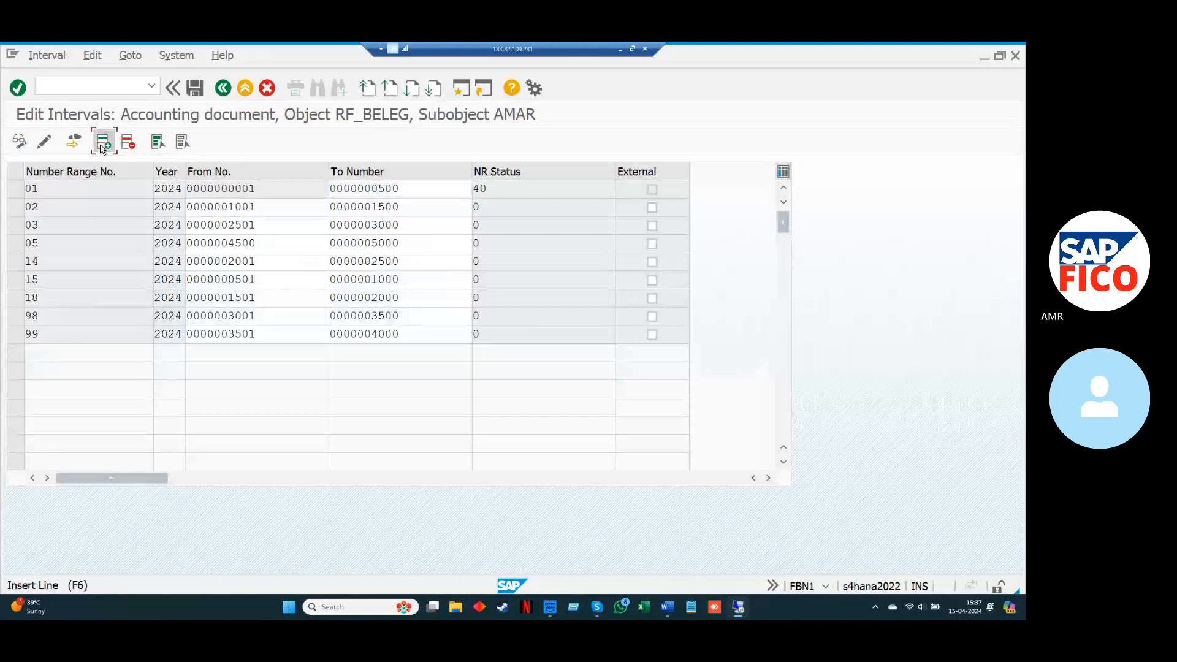
pyautogui.write('X')
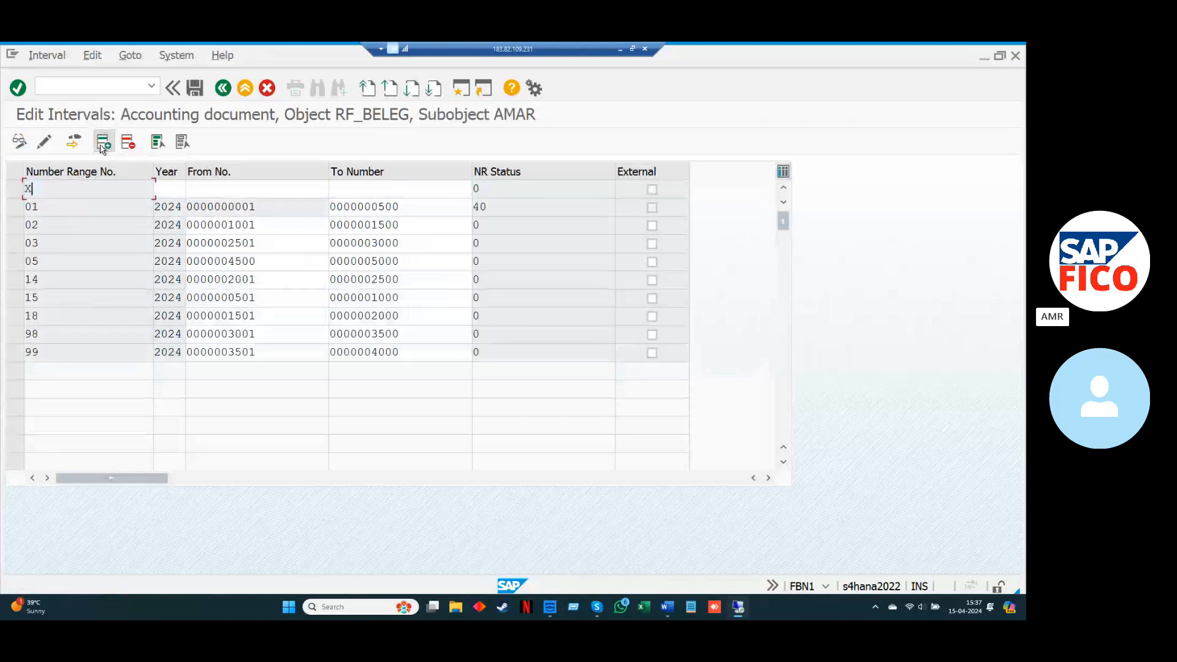
pyautogui.write('2')
pyautogui.press('Tab')
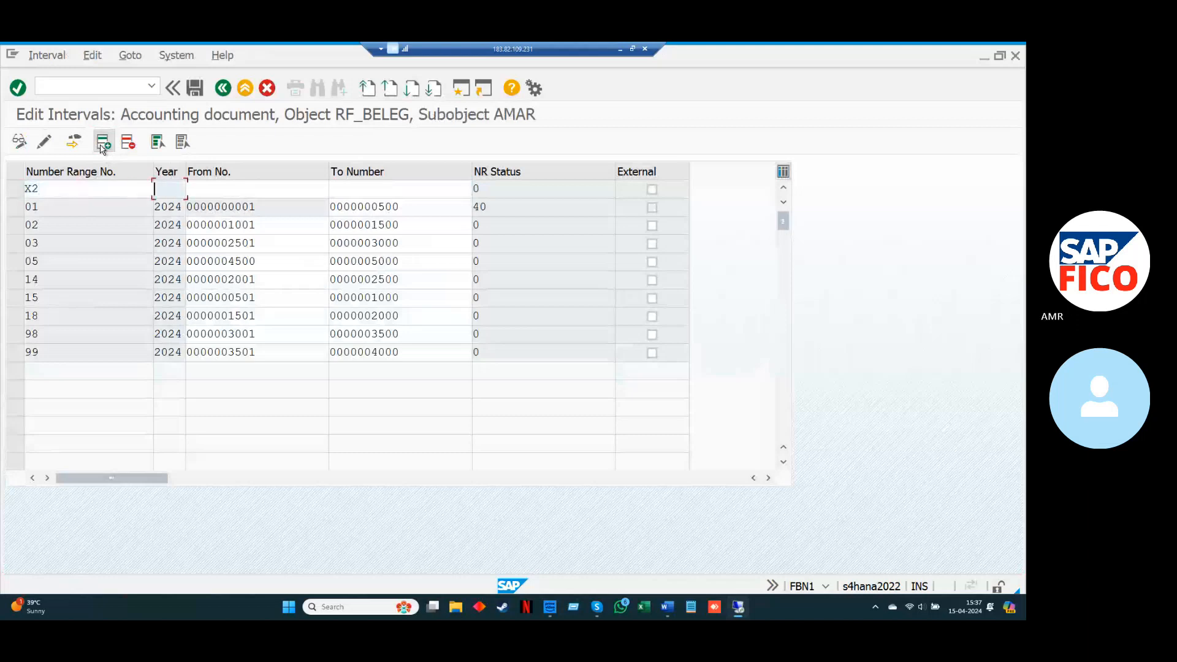
pyautogui.write('2024')
pyautogui.press('Tab')
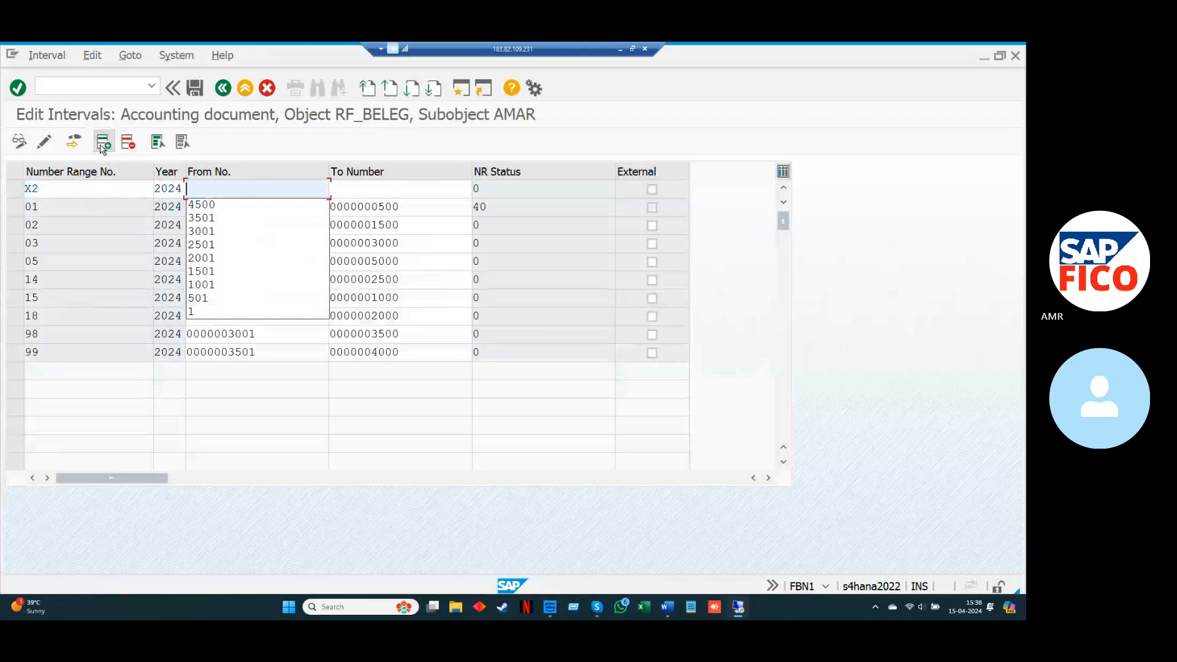
# Step: Set interval X2 to run from 5001 to 5500, then save the intervals and acknowledge the transport notice
pyautogui.write('500')
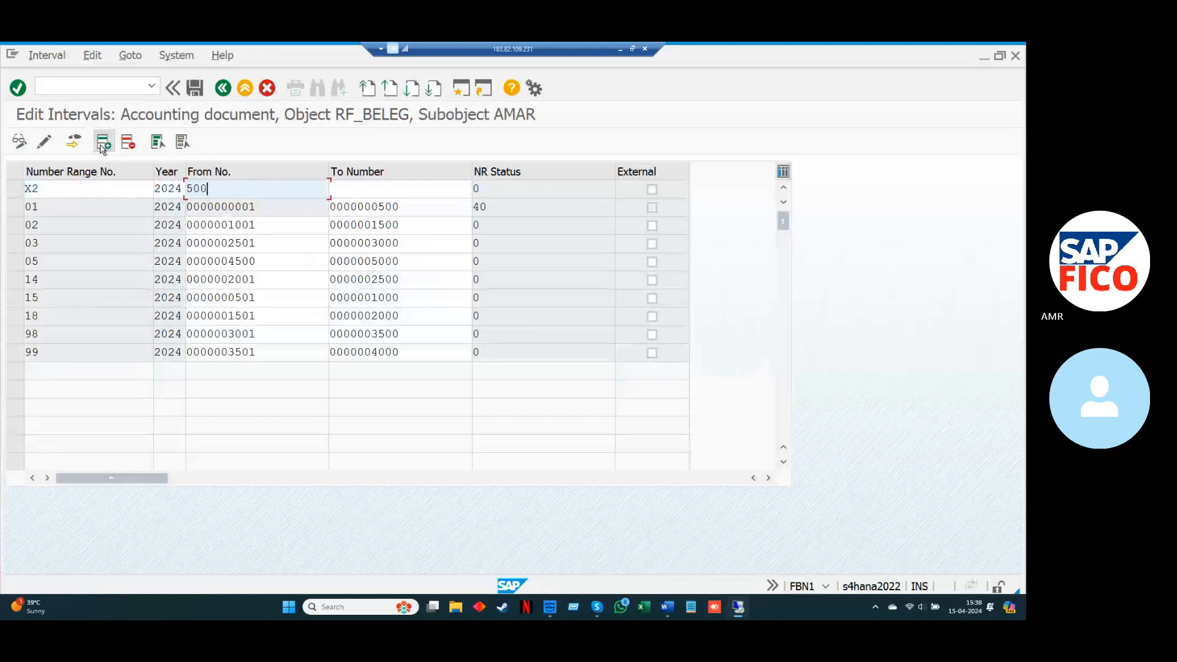
pyautogui.write('1')
pyautogui.press('Tab')
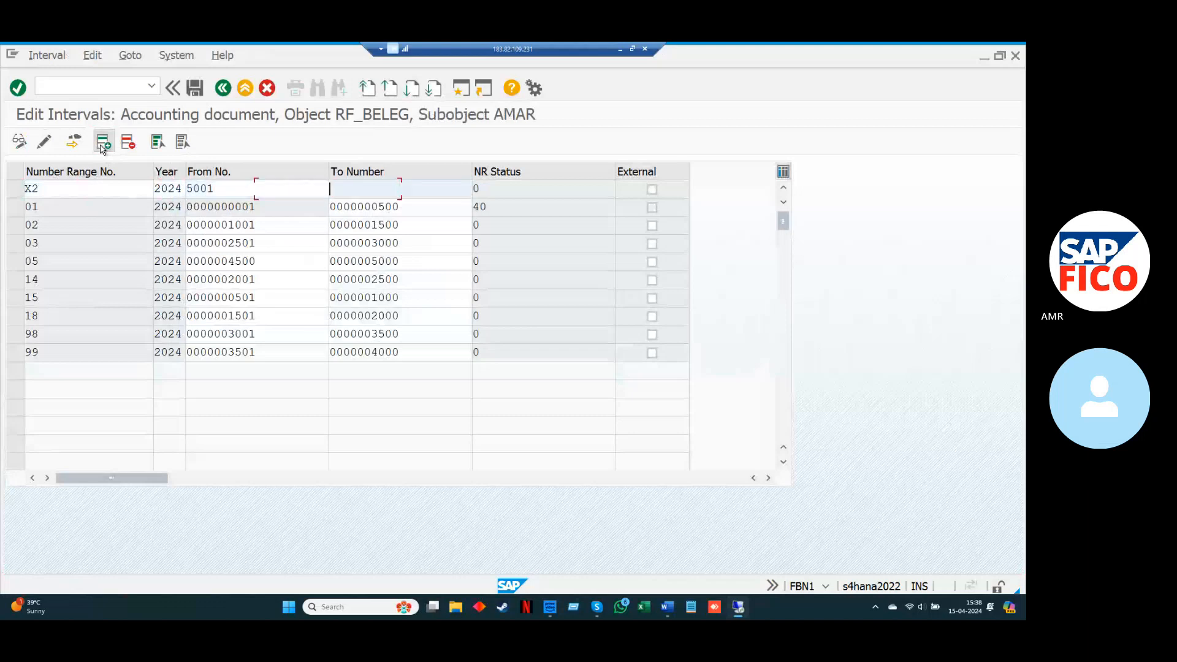
pyautogui.write('5')
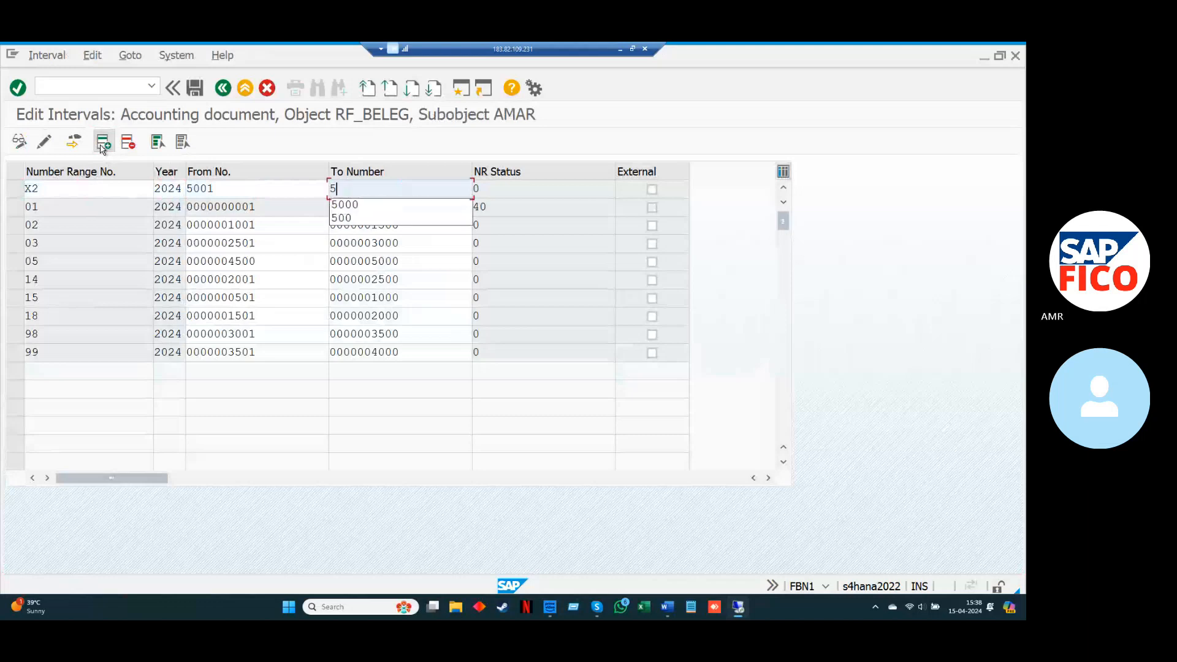
pyautogui.write('500')
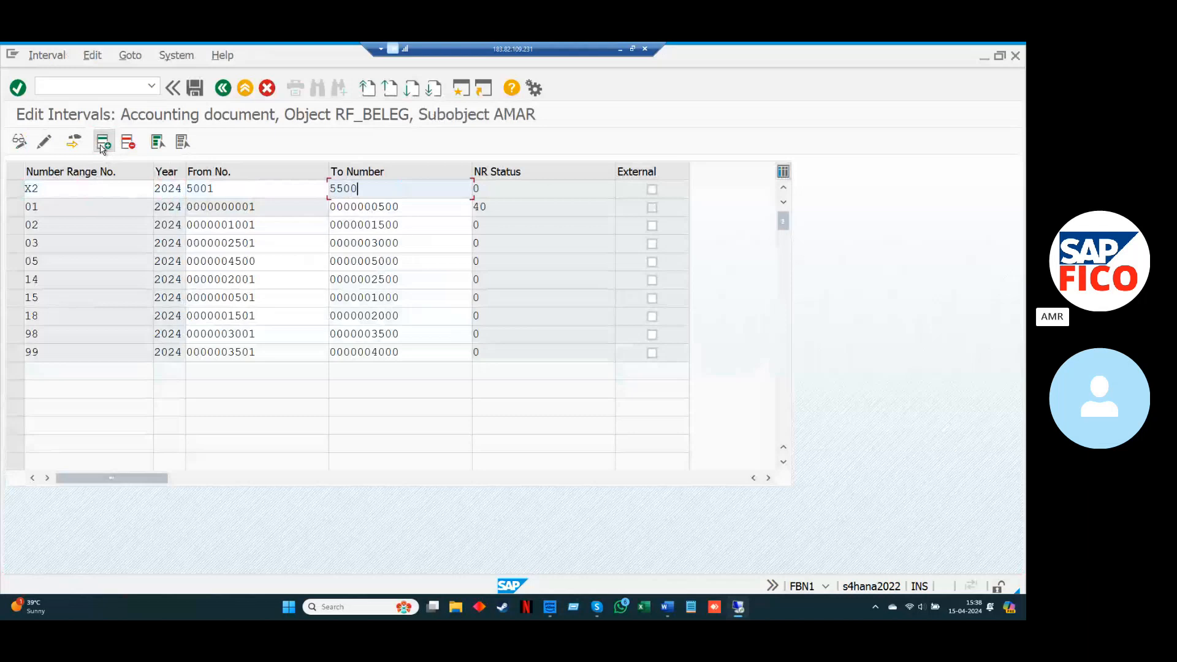
pyautogui.press('Return')
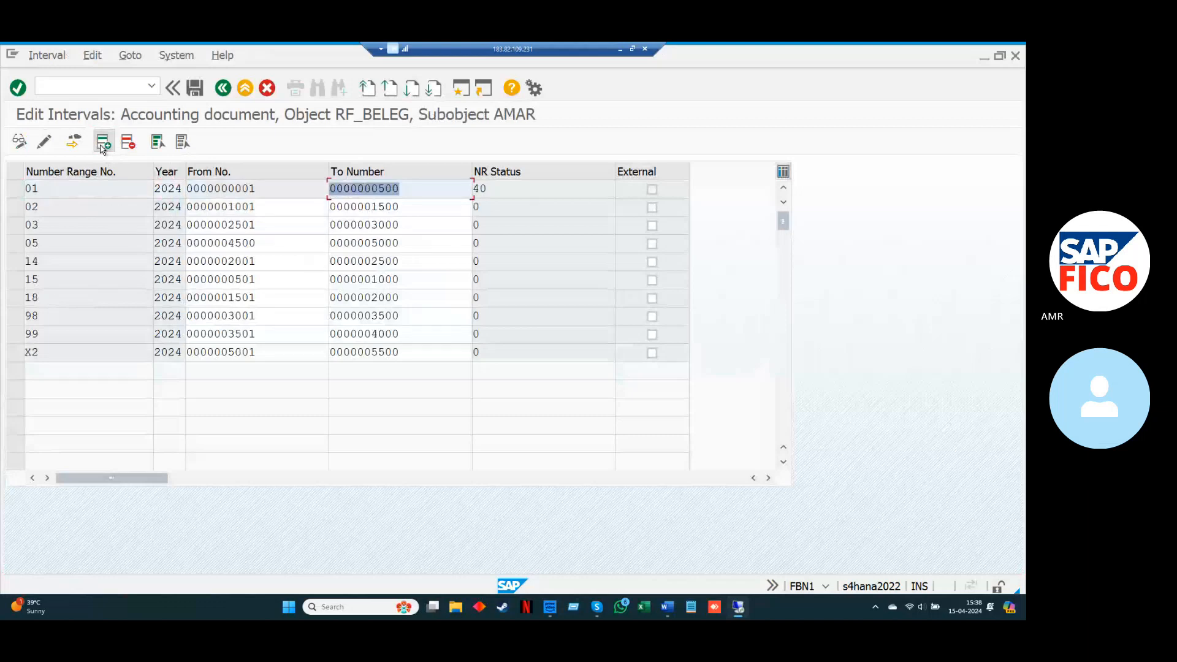
pyautogui.click(195, 92)
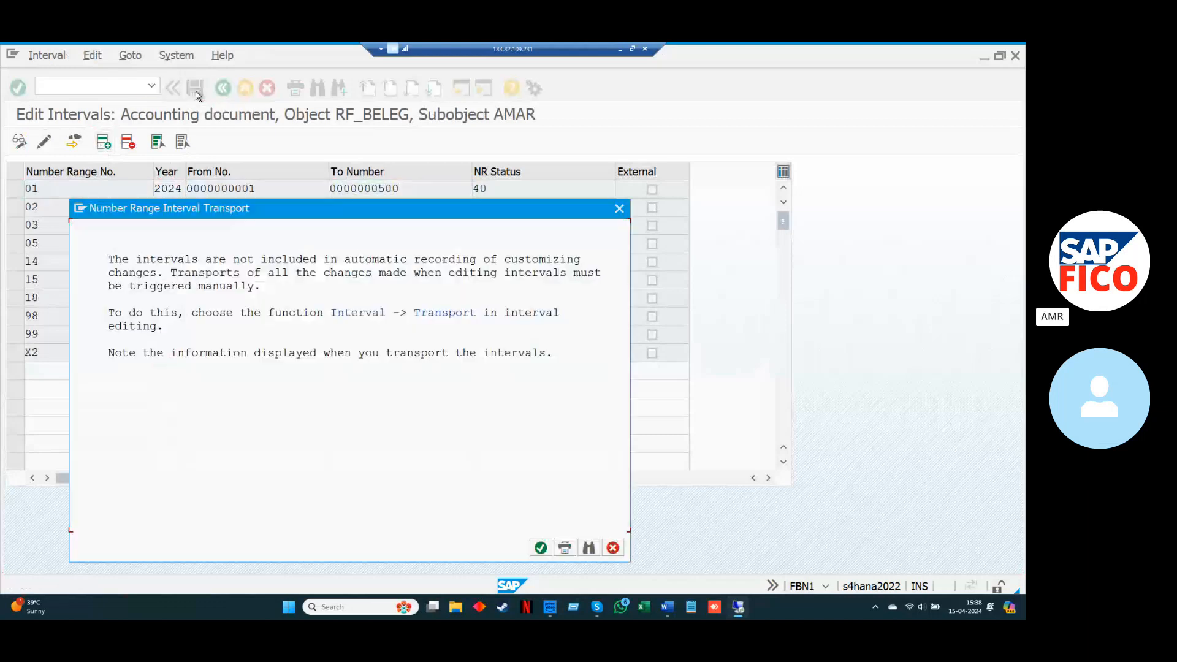
pyautogui.click(539, 547)
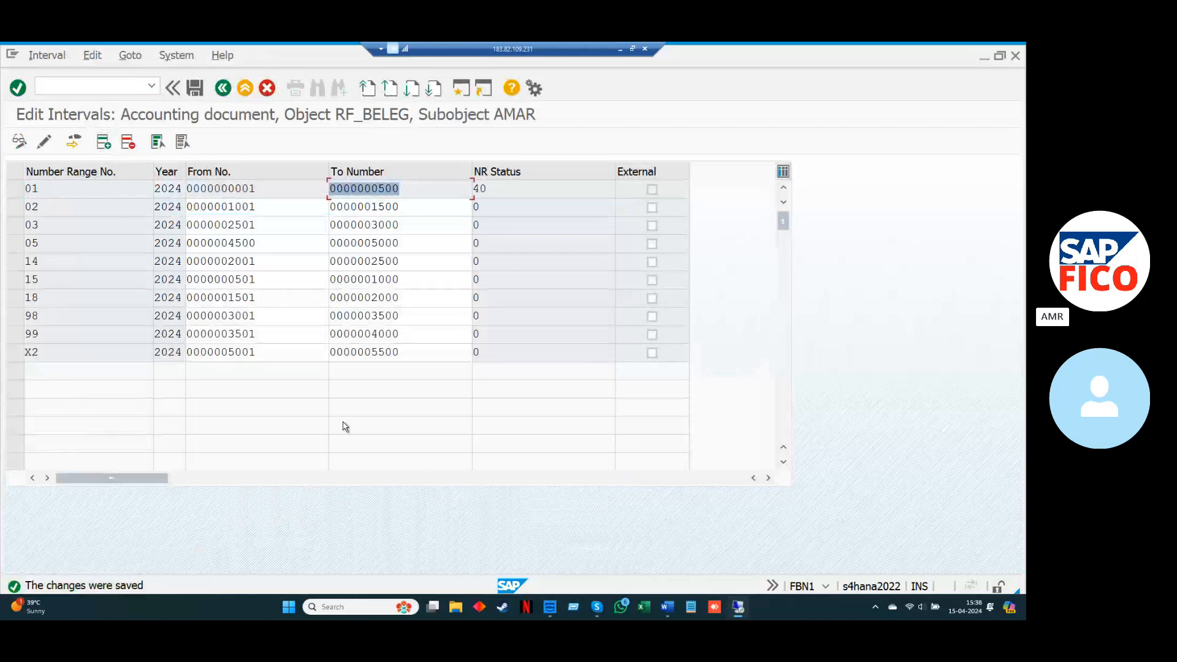
# Step: Leave the number range maintenance and run transaction F-01 to enter a sample document
pyautogui.press('F3')
pyautogui.press('F3')
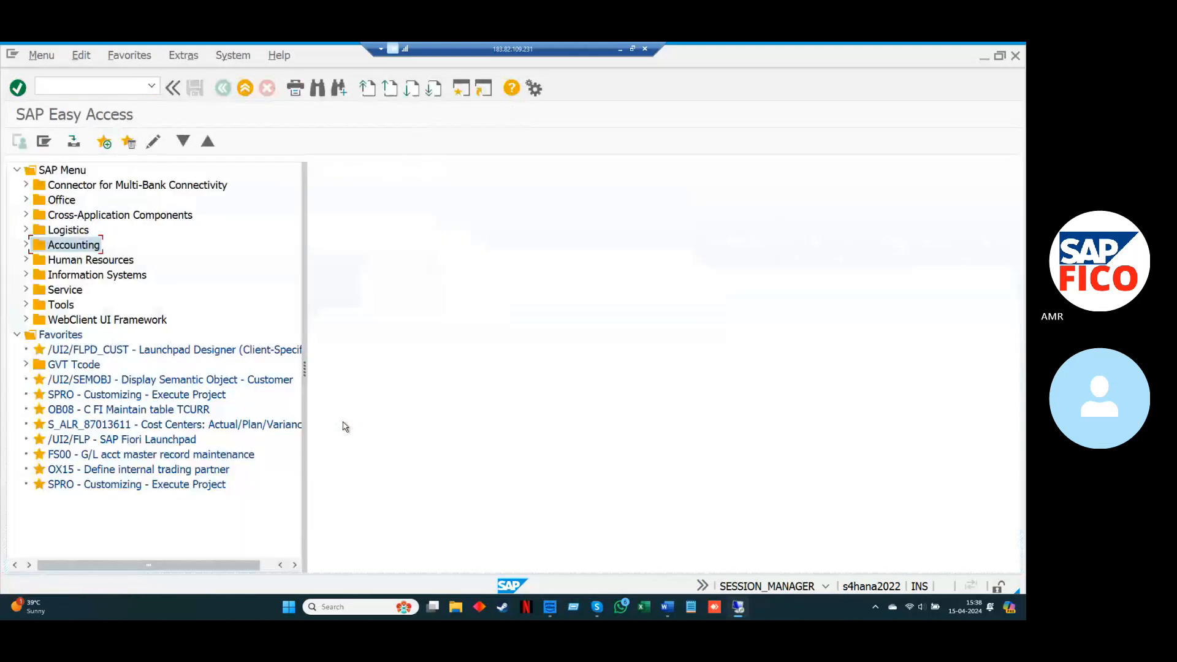
pyautogui.click(144, 92)
pyautogui.write('F-01')
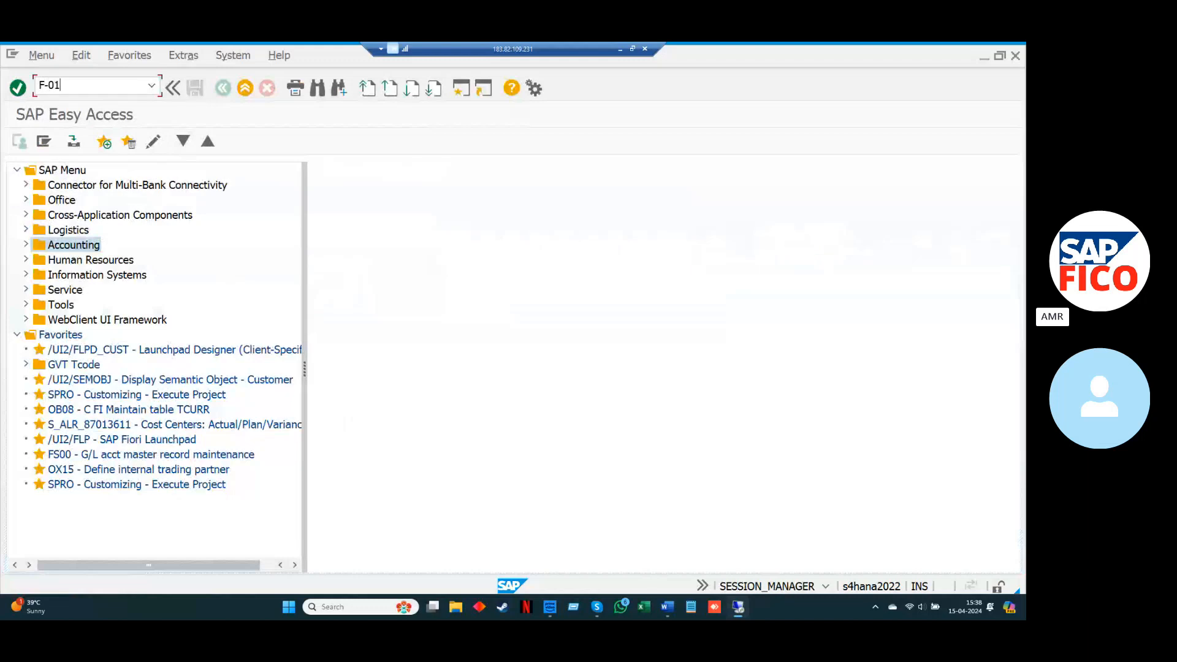
pyautogui.press('Return')
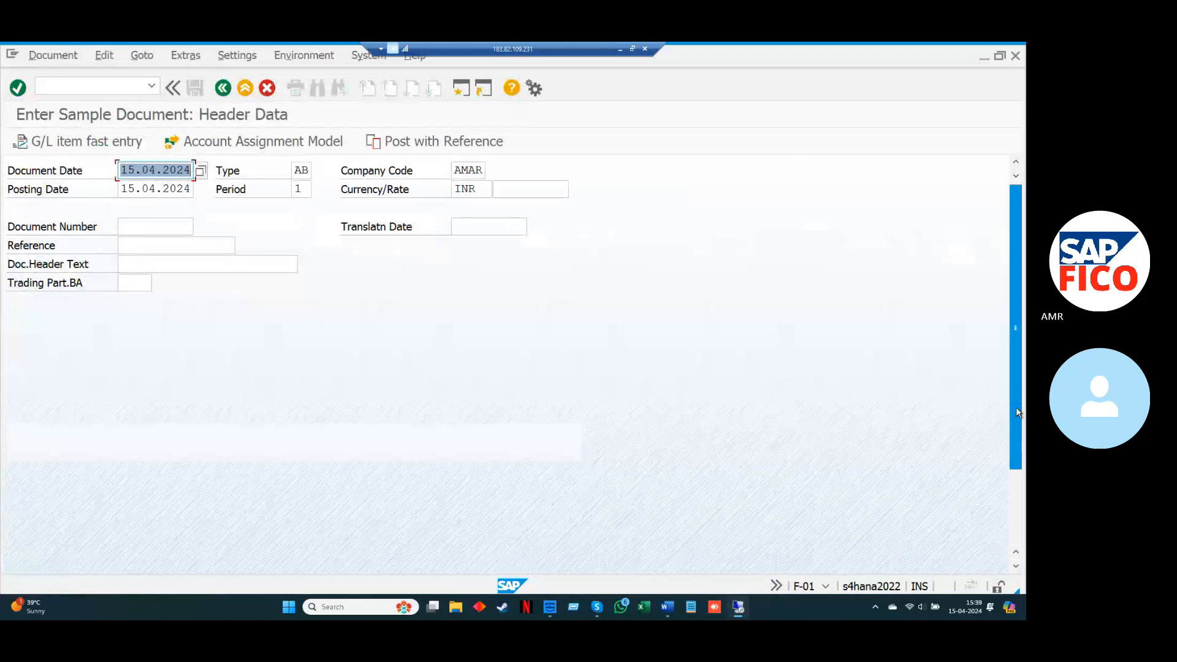
# Step: Give the sample document's first line item posting key 40 and account 440001
pyautogui.scroll(-3, 1016, 406)
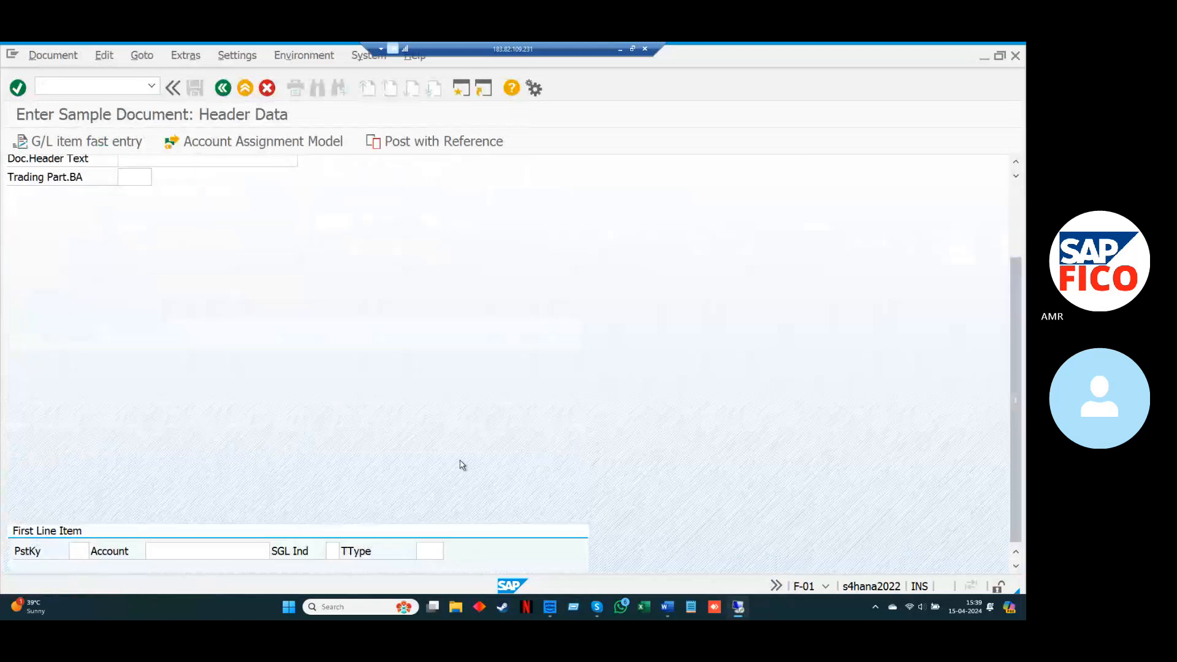
pyautogui.click(80, 550)
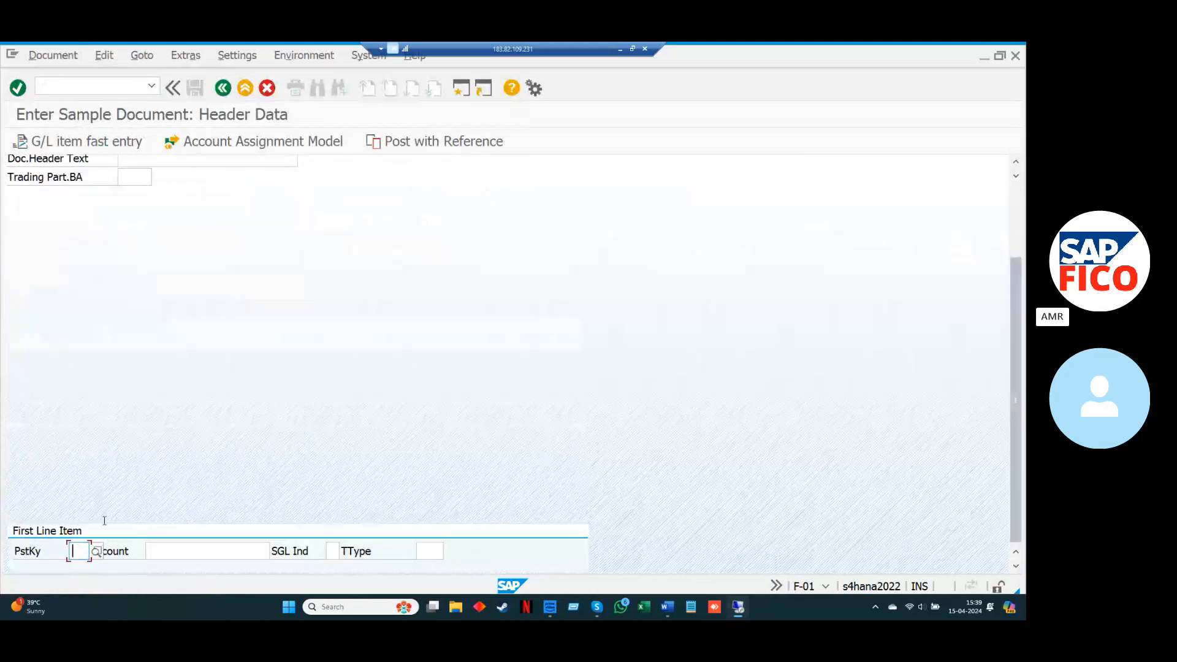
pyautogui.write('40')
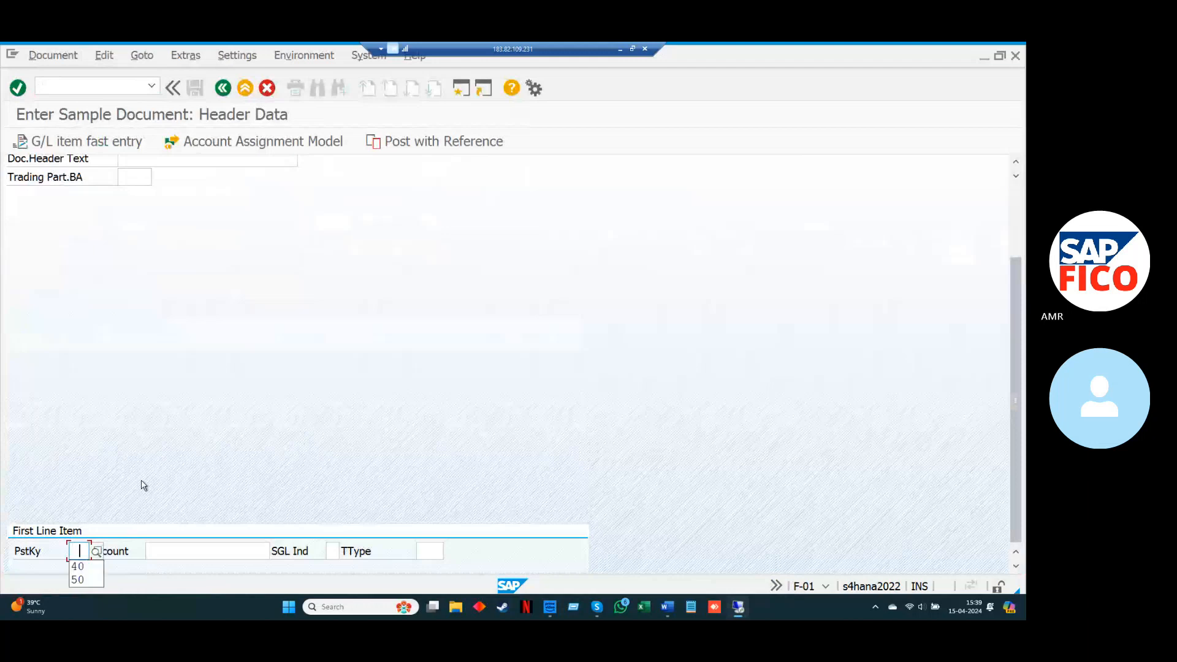
pyautogui.press('Tab')
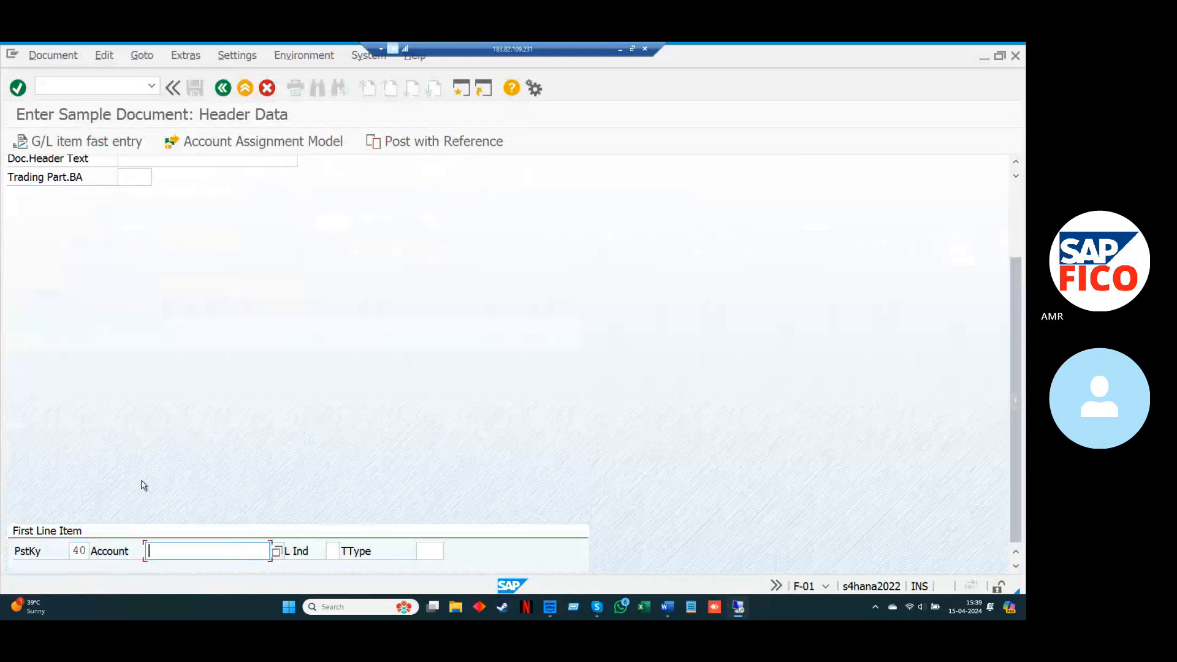
pyautogui.press('Down')
pyautogui.press('Down')
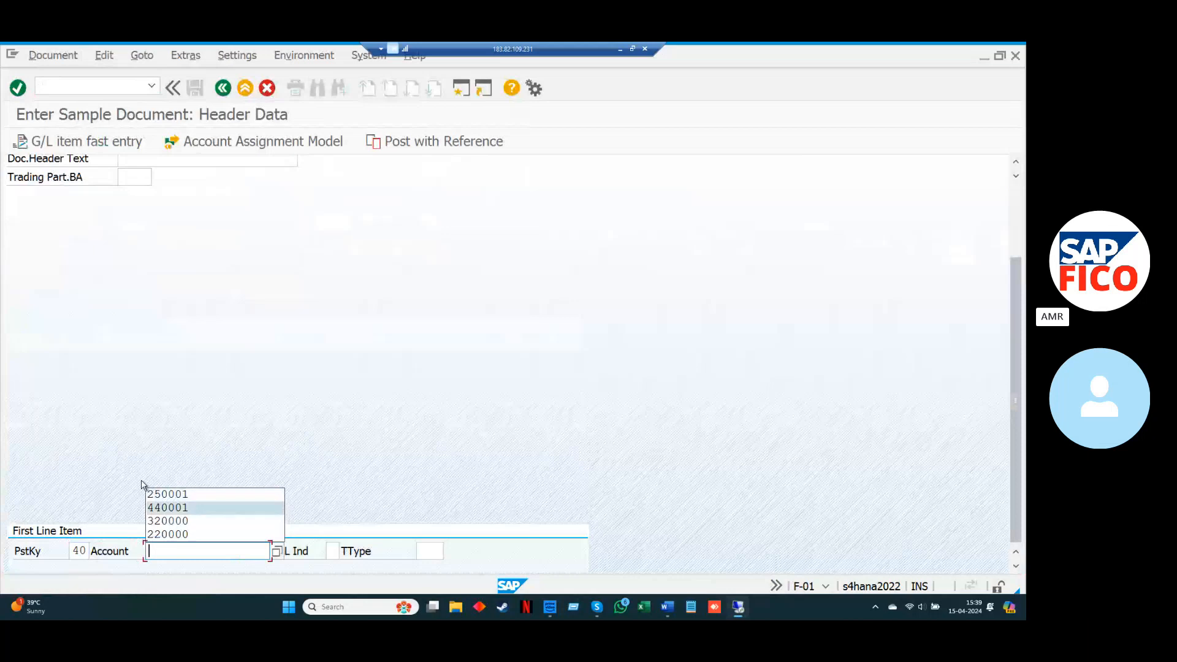
pyautogui.press('Return')
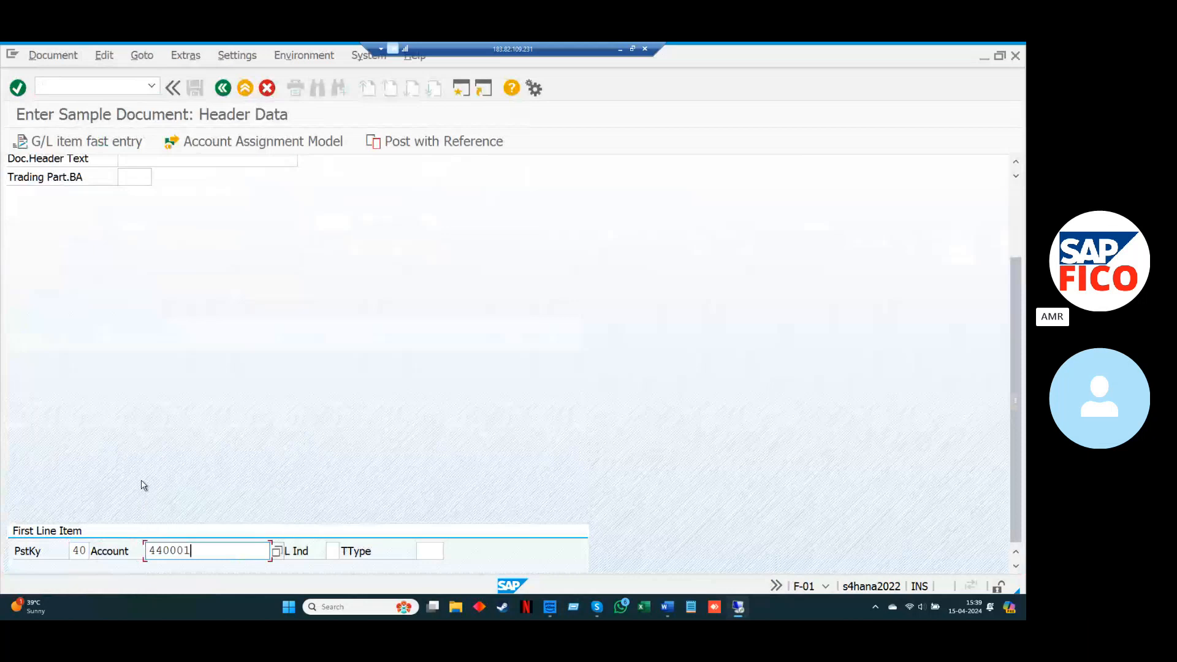
# Step: Look up account 440001 in the G/L account search, adopt it and continue to the first line item's details
pyautogui.click(277, 553)
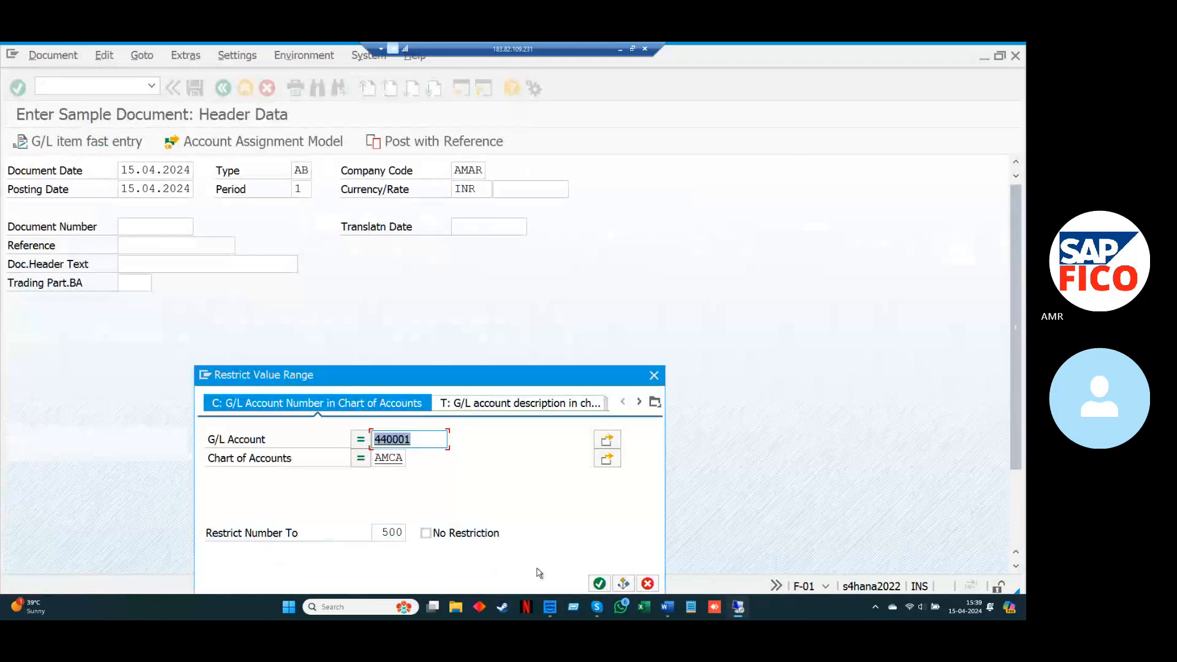
pyautogui.click(600, 583)
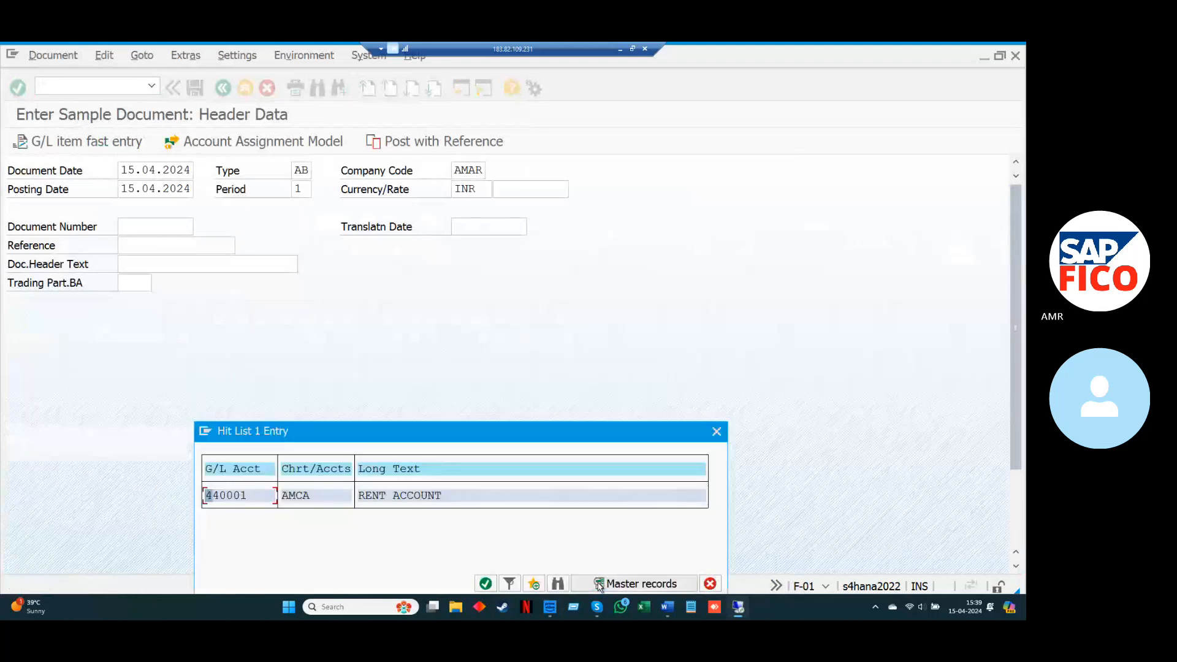
pyautogui.click(488, 586)
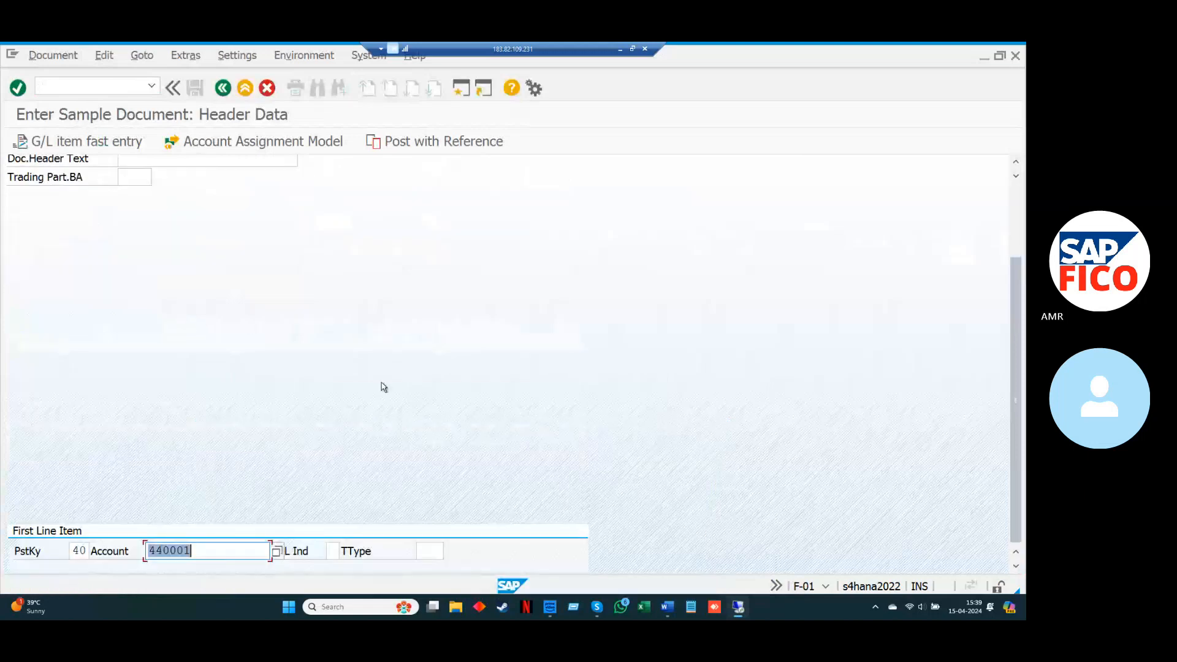
pyautogui.press('Return')
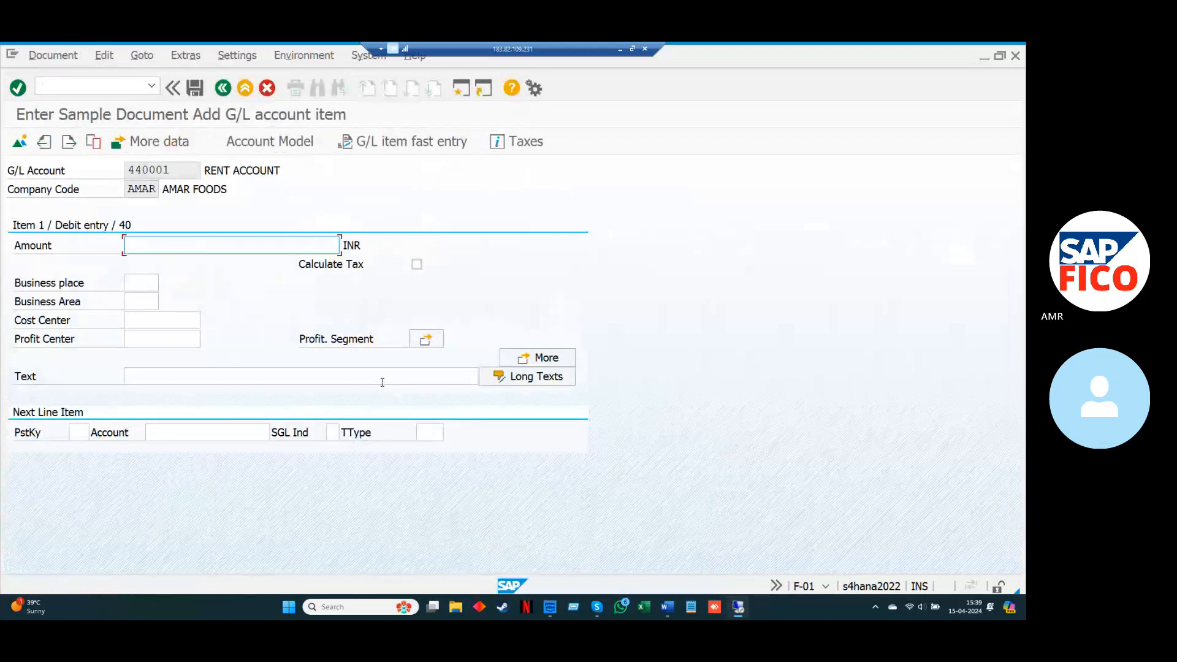
# Step: Set the debit item's amount to 10000 INR and its business area to AMA1
pyautogui.press('Down')
pyautogui.press('Return')
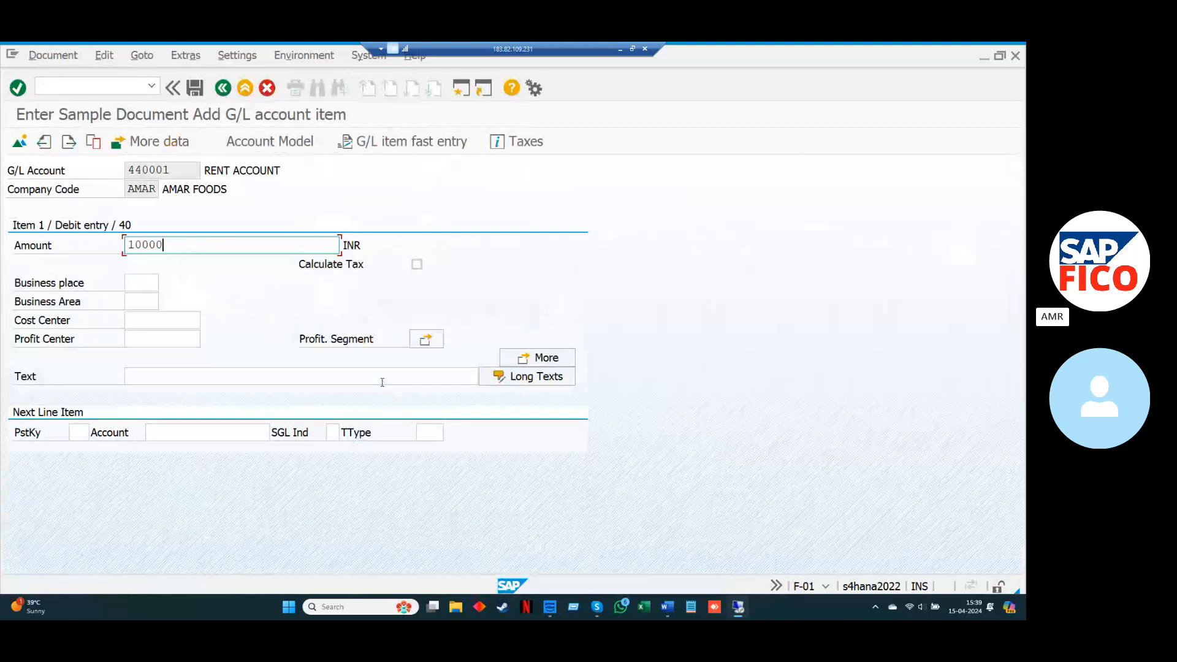
pyautogui.press('Tab')
pyautogui.press('Tab')
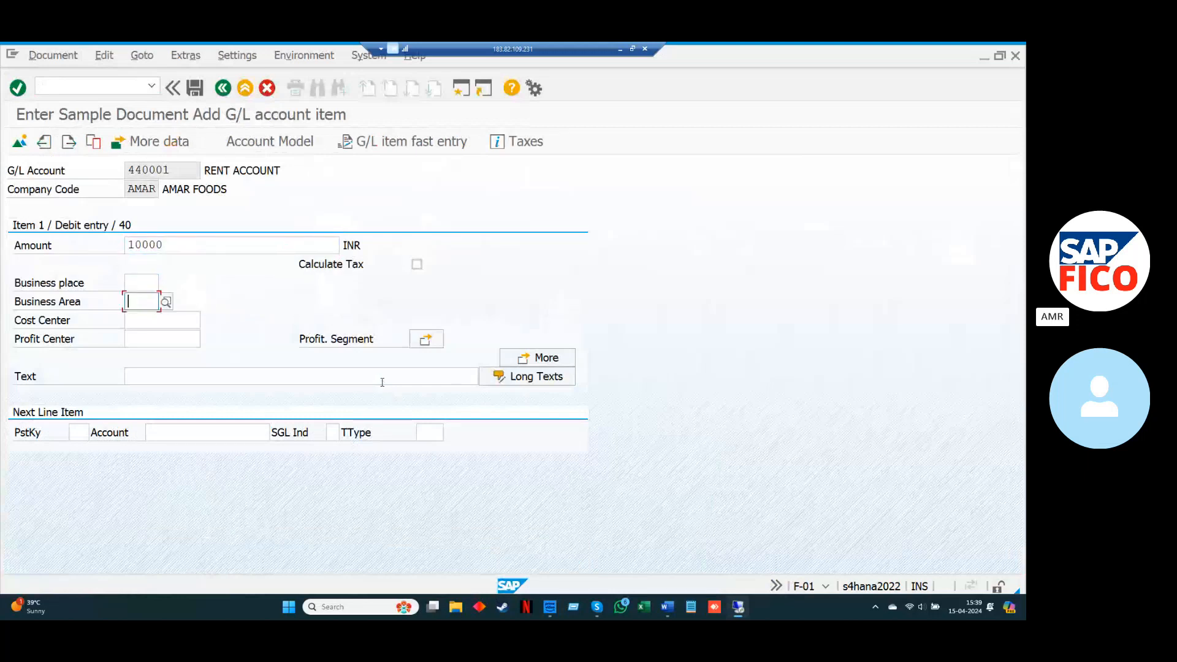
pyautogui.press('Down')
pyautogui.press('Return')
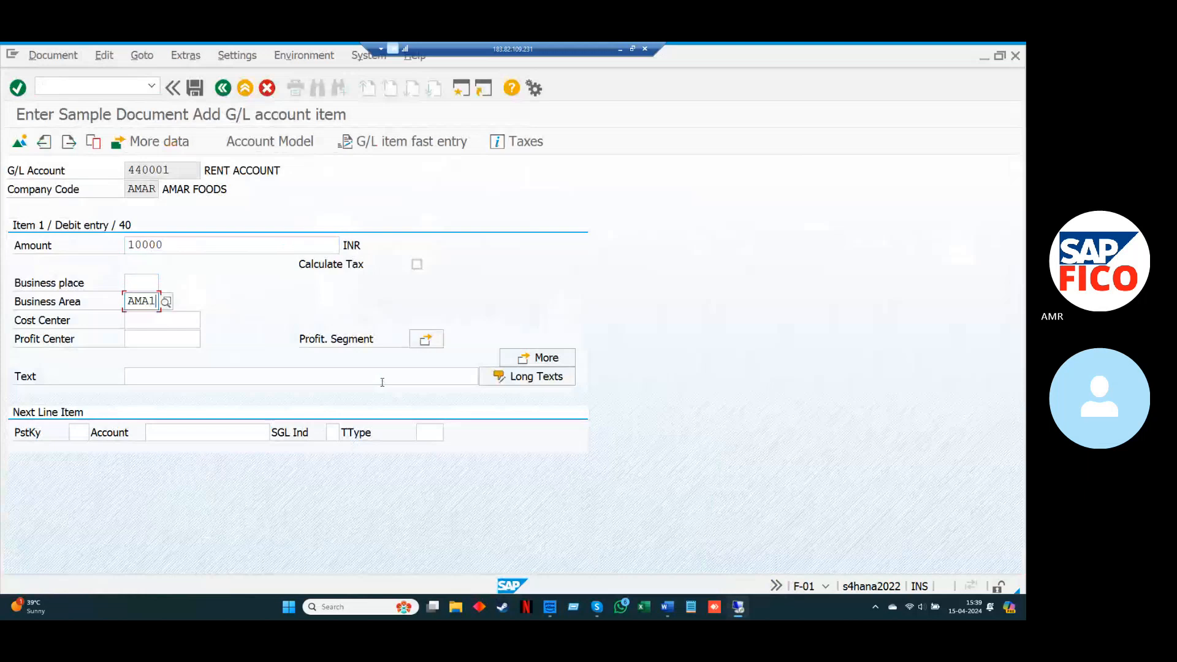
# Step: Assign cost center IAFC to the debit item and enter RENT PAID as its text
pyautogui.press('Tab')
pyautogui.press('Down')
pyautogui.press('Return')
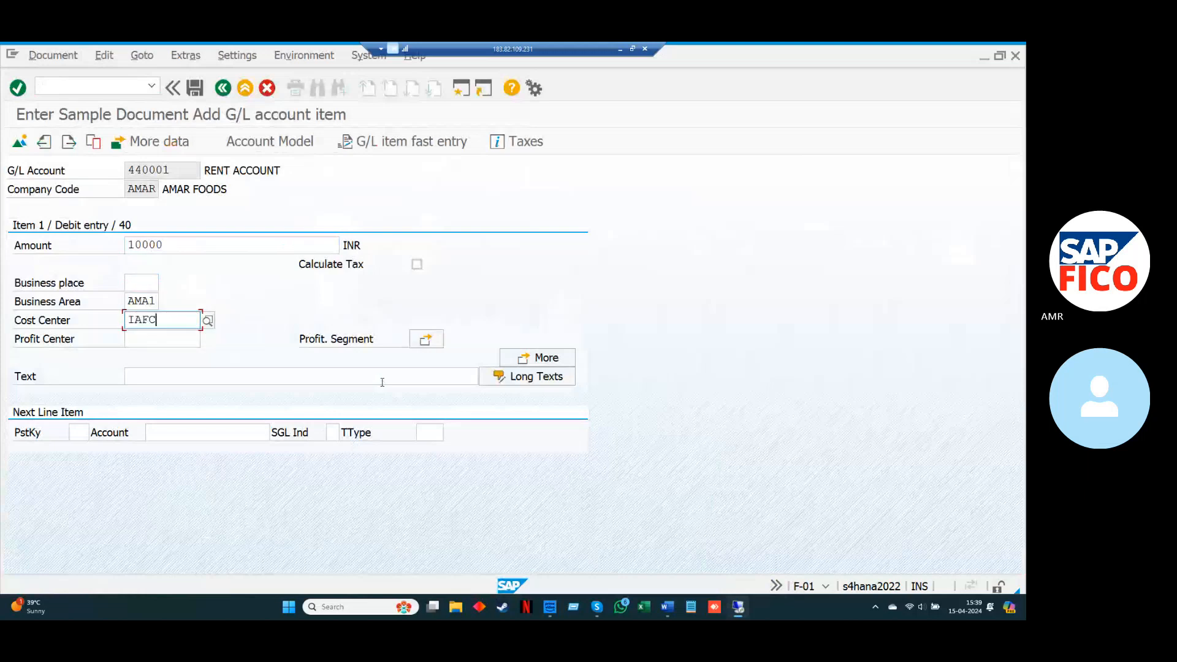
pyautogui.press('Tab')
pyautogui.press('Tab')
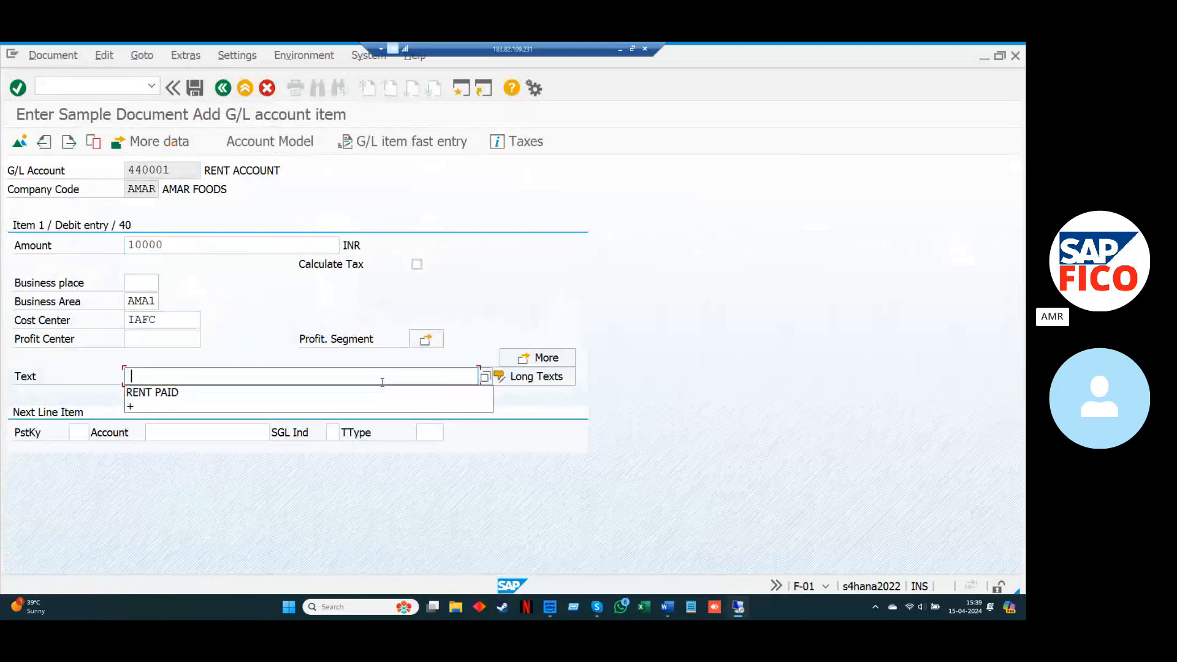
pyautogui.press('Down')
pyautogui.press('Return')
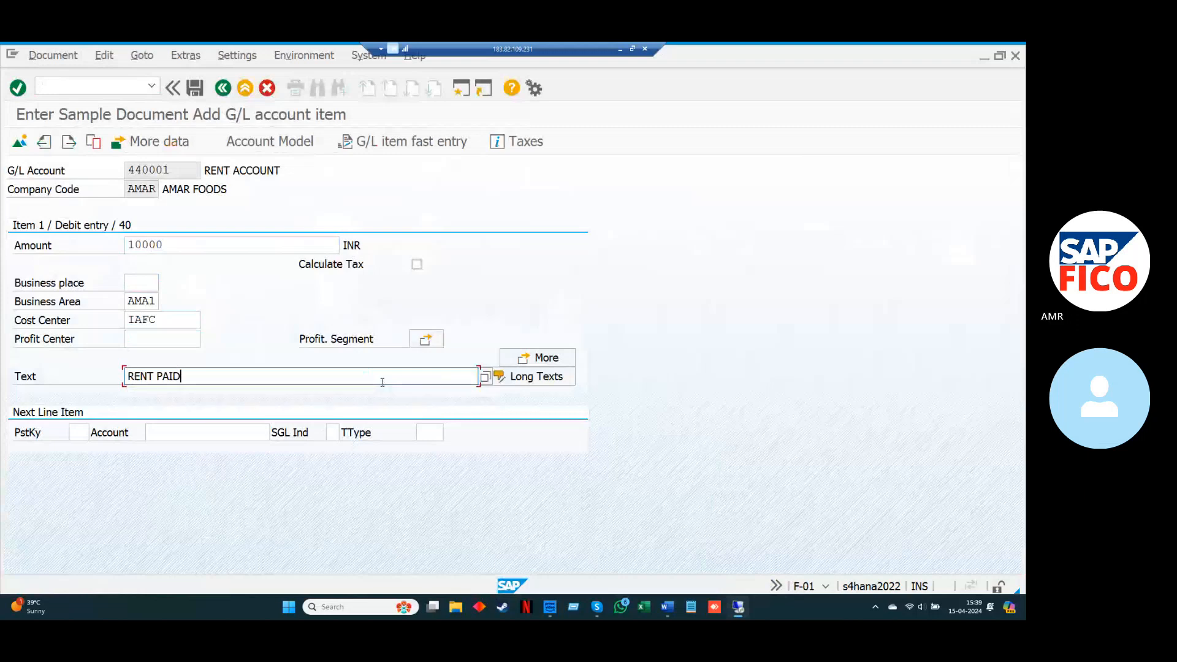
# Step: Change the debit item's text to RENT SAMPLE DOCUMENT
pyautogui.press('BackSpace')
pyautogui.press('BackSpace')
pyautogui.press('BackSpace')
pyautogui.press('BackSpace')
pyautogui.write('S')
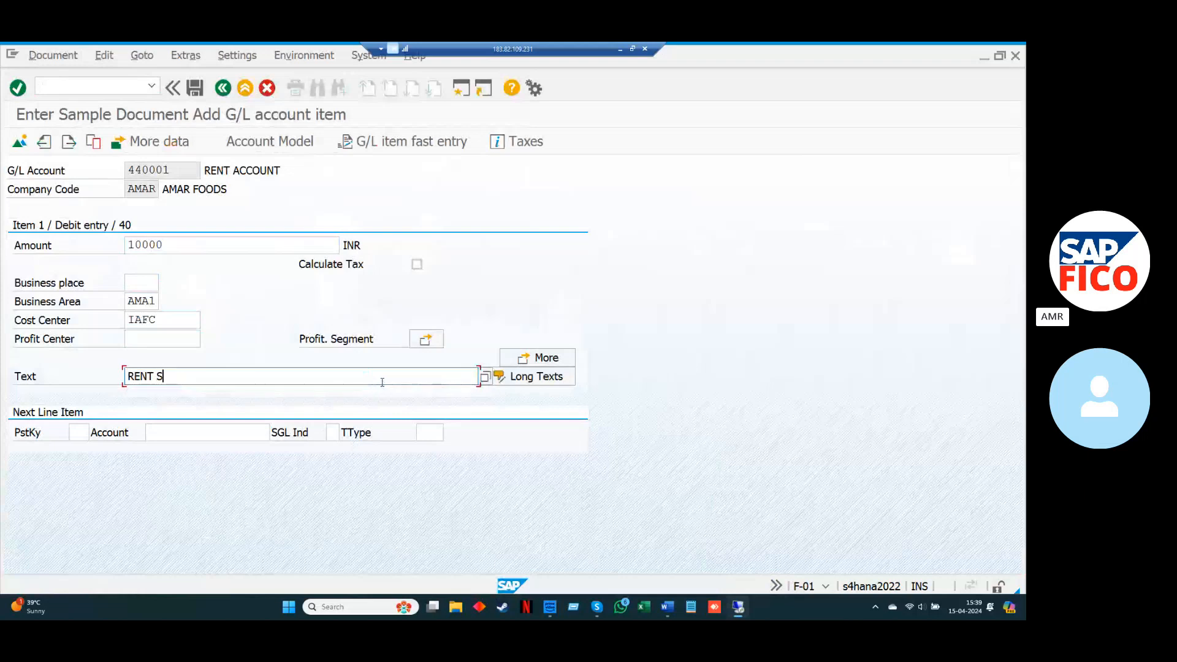
pyautogui.write('AMPLE DO')
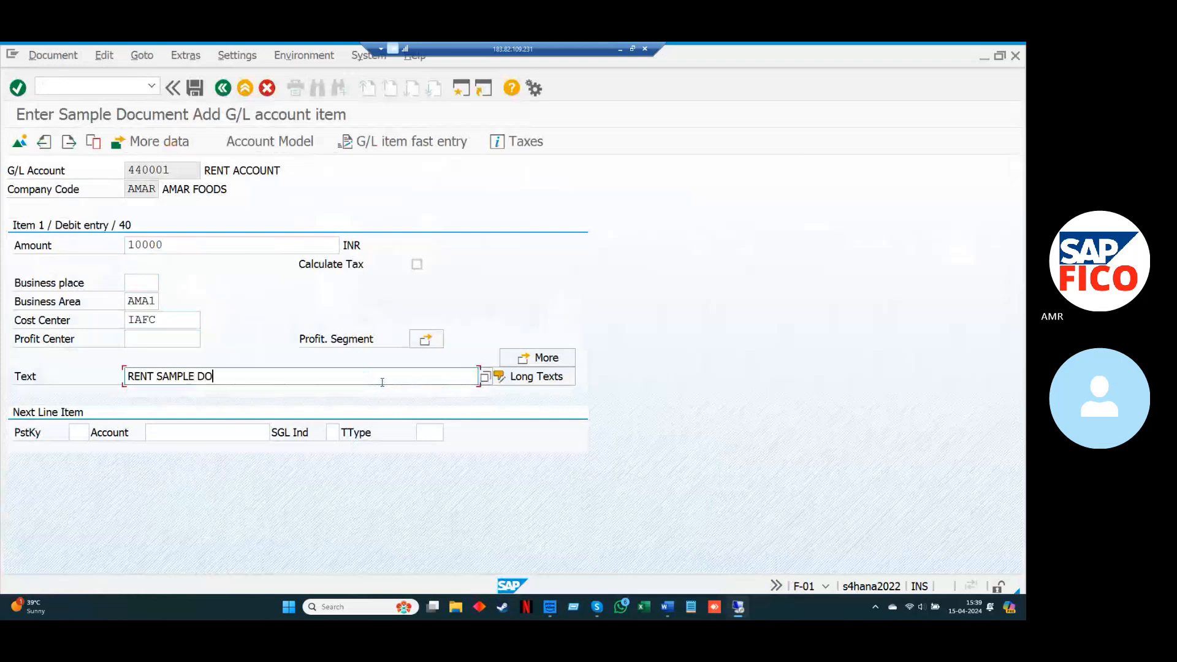
pyautogui.write('CUMENT')
# Step: Give the next line item posting key 50 and account 250001, and continue to its details
pyautogui.press('Tab')
pyautogui.press('Tab')
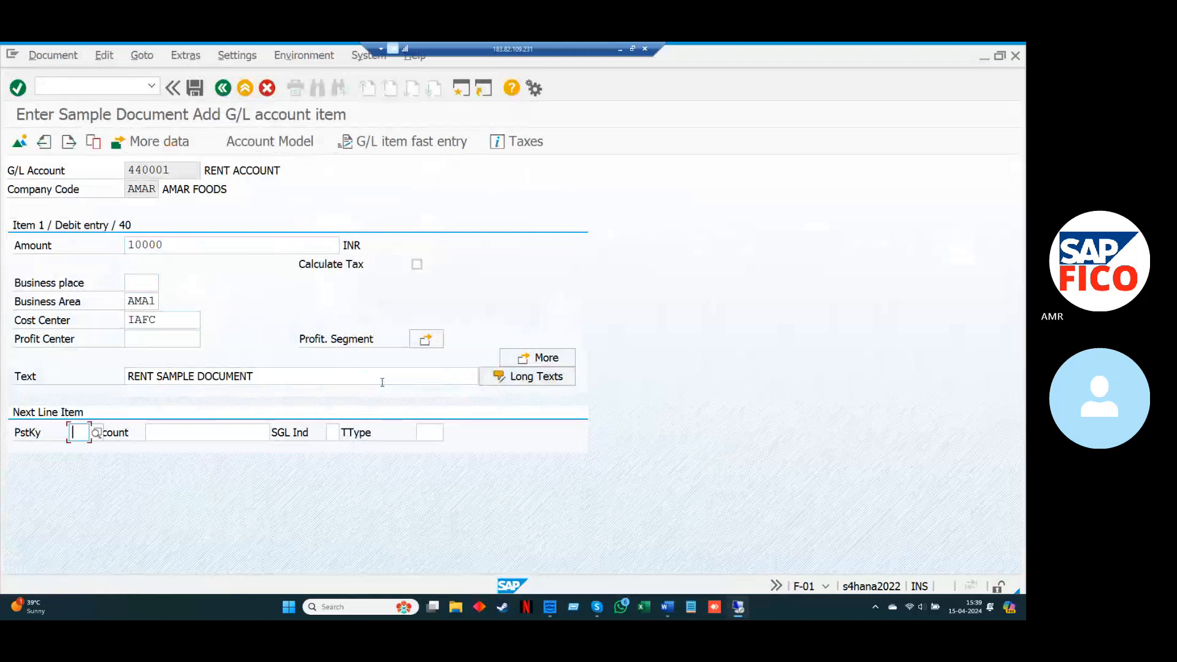
pyautogui.write('50')
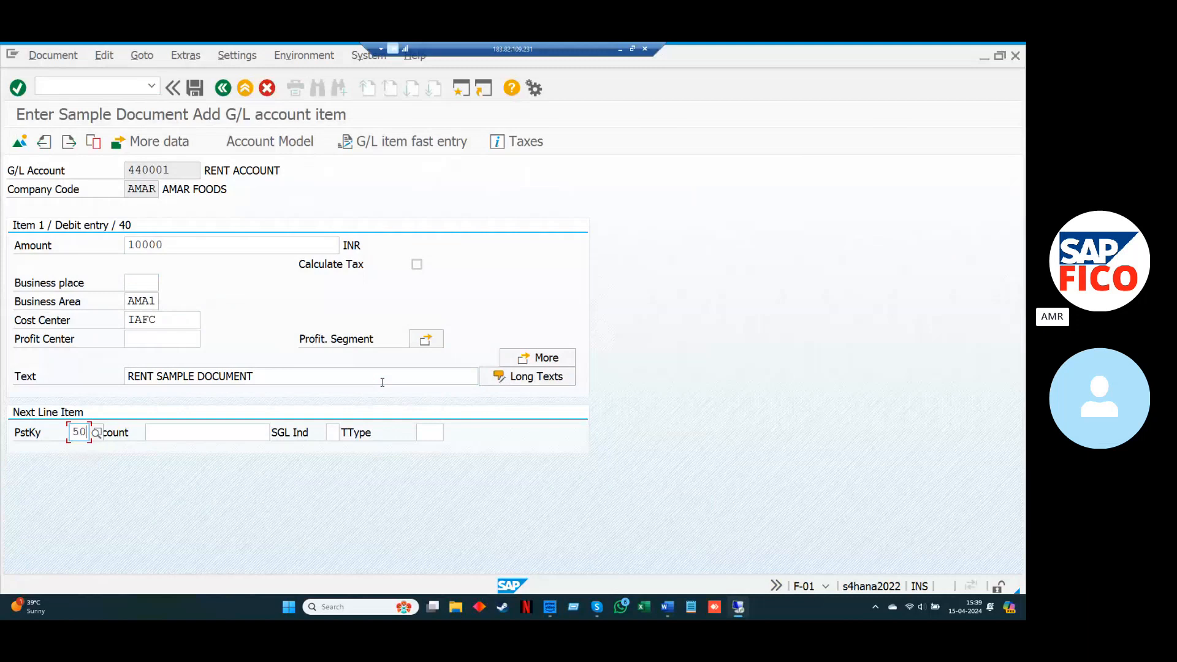
pyautogui.click(248, 429)
pyautogui.press('Down')
pyautogui.press('Down')
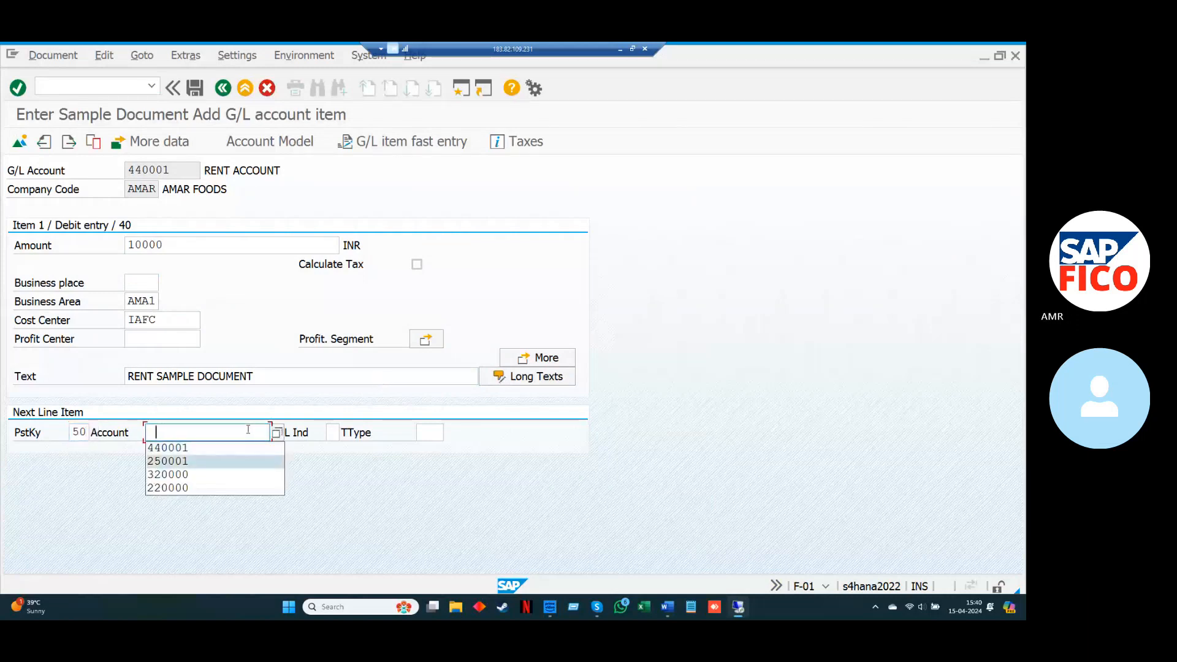
pyautogui.press('Return')
pyautogui.press('Return')
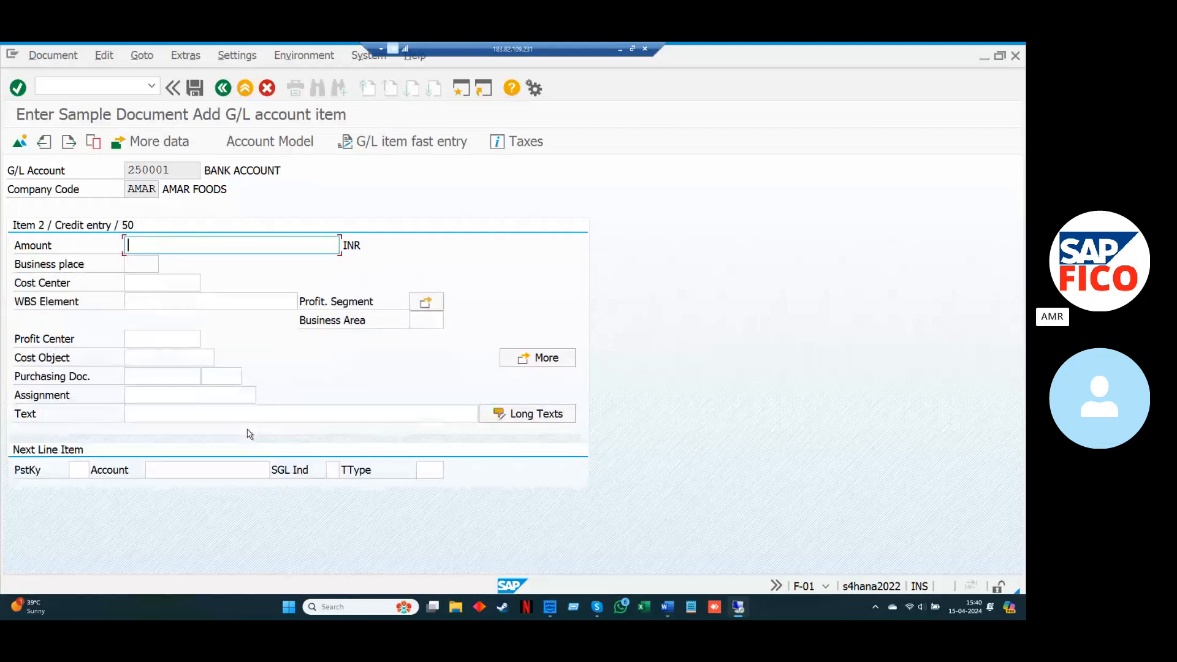
# Step: Enter * as the credit item's amount and set its business area to AMA1
pyautogui.write('*')
pyautogui.press('Tab')
pyautogui.press('Tab')
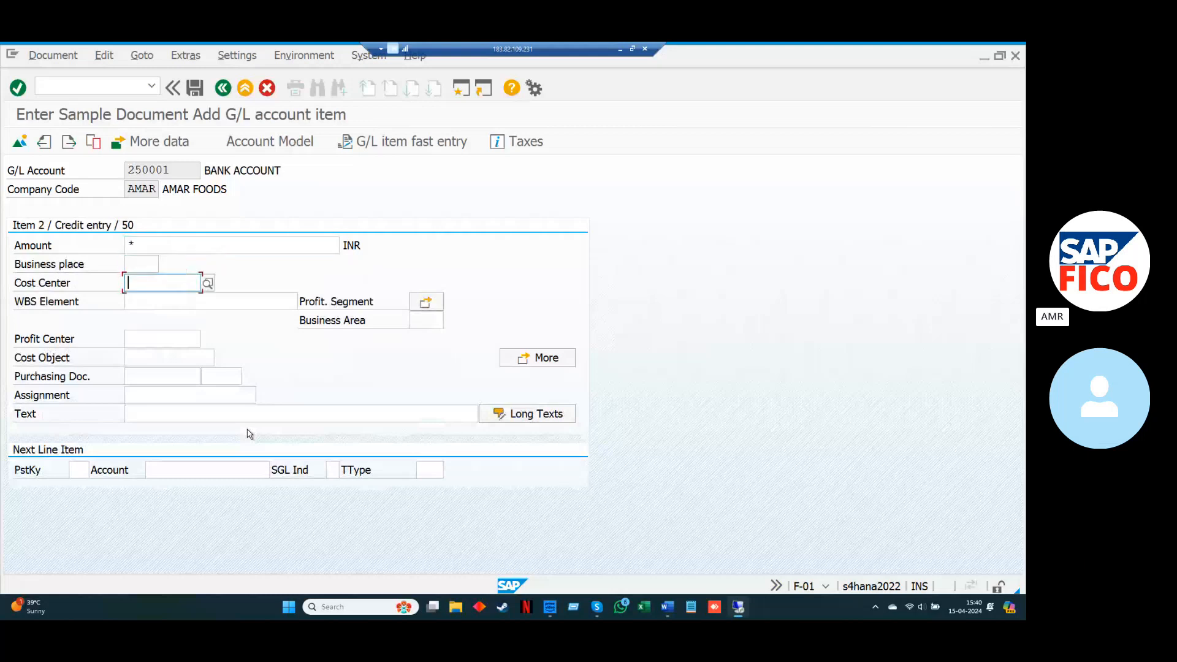
pyautogui.press('Down')
pyautogui.press('Down')
pyautogui.press('Up')
pyautogui.press('Tab')
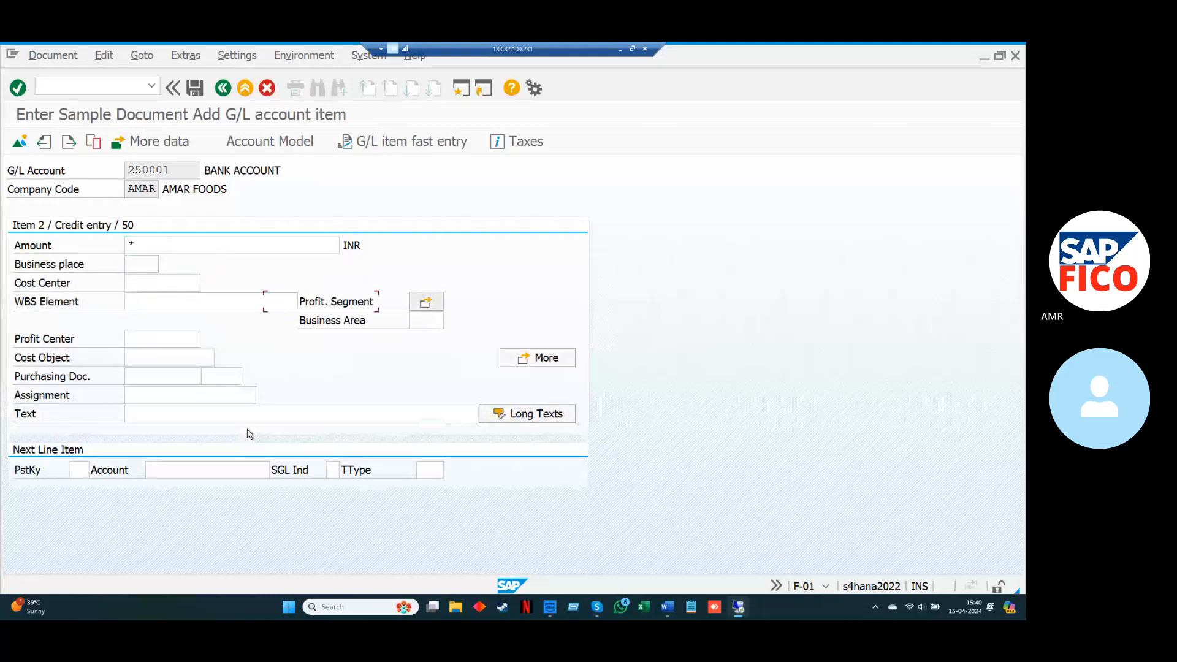
pyautogui.press('Tab')
pyautogui.write('AMA1')
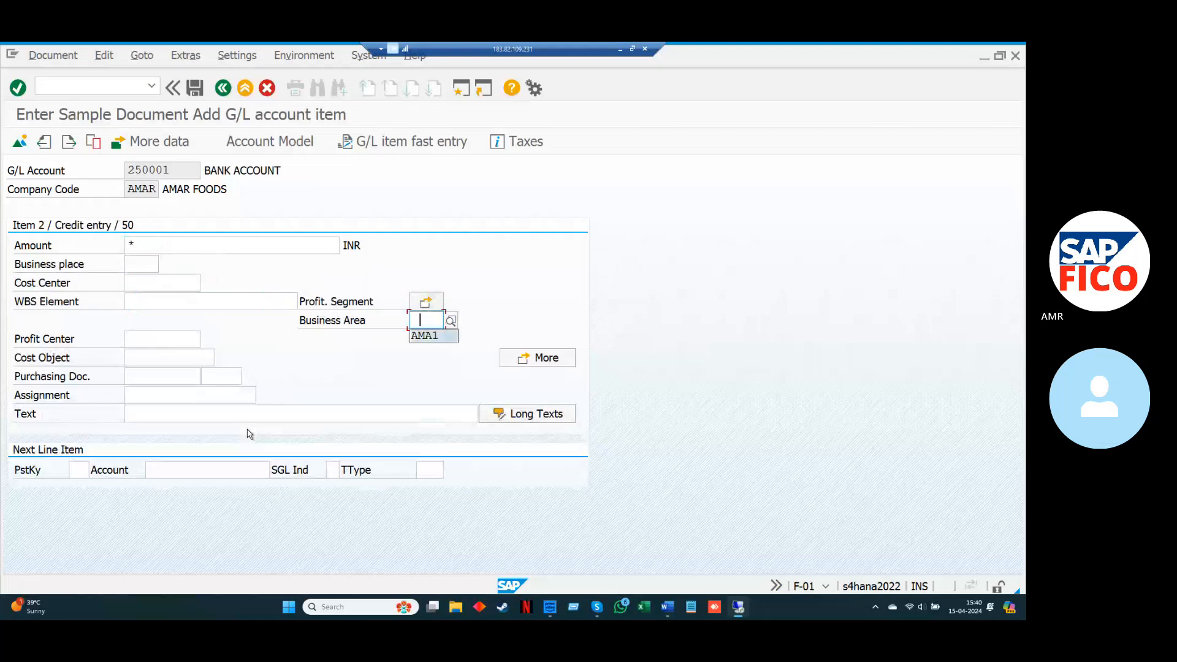
# Step: Copy the debit item's text into the credit item with + and post the sample document
pyautogui.press('Tab')
pyautogui.press('Down')
pyautogui.press('Down')
pyautogui.press('Down')
pyautogui.press('Down')
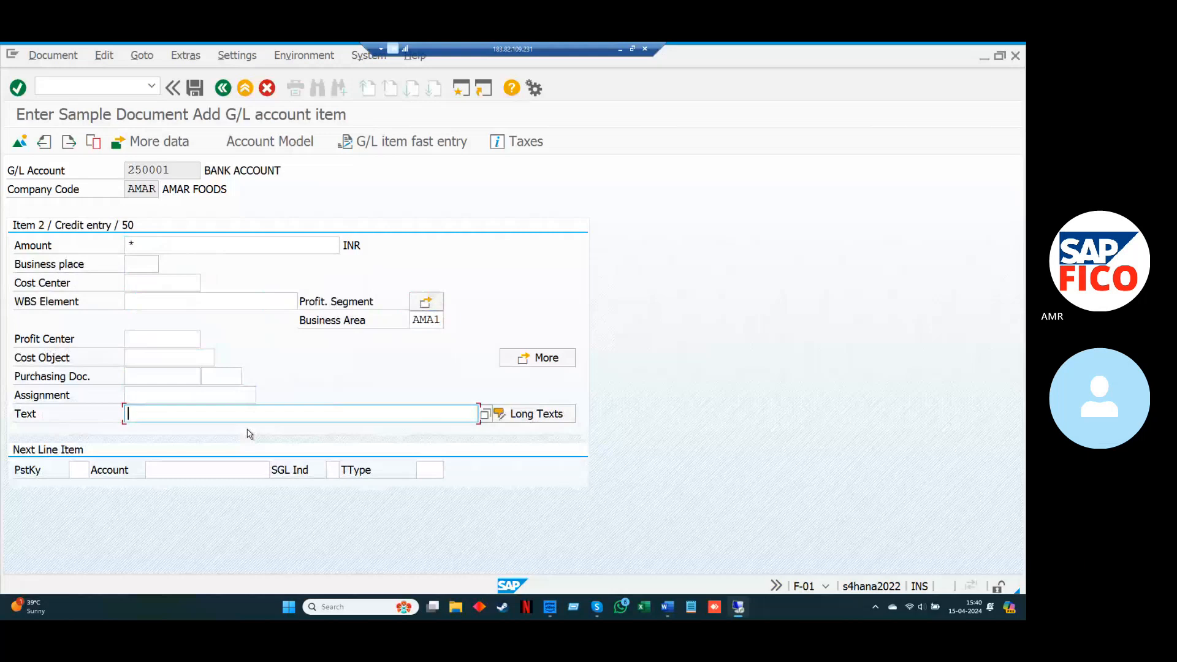
pyautogui.write('+')
pyautogui.press('Return')
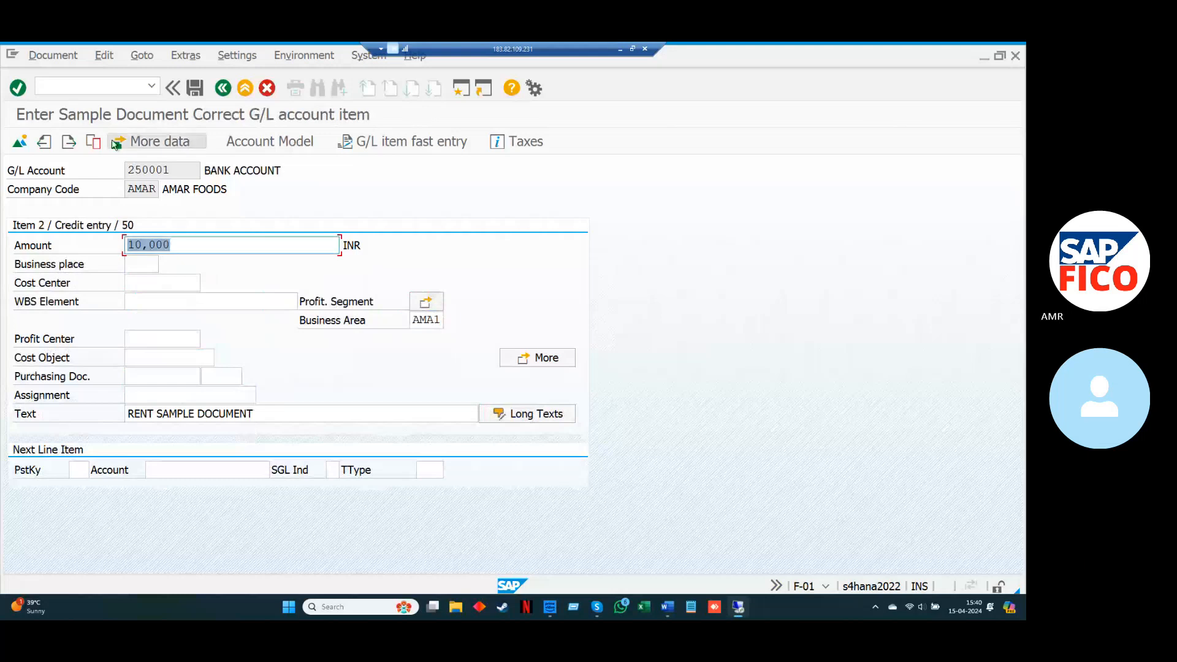
pyautogui.click(67, 56)
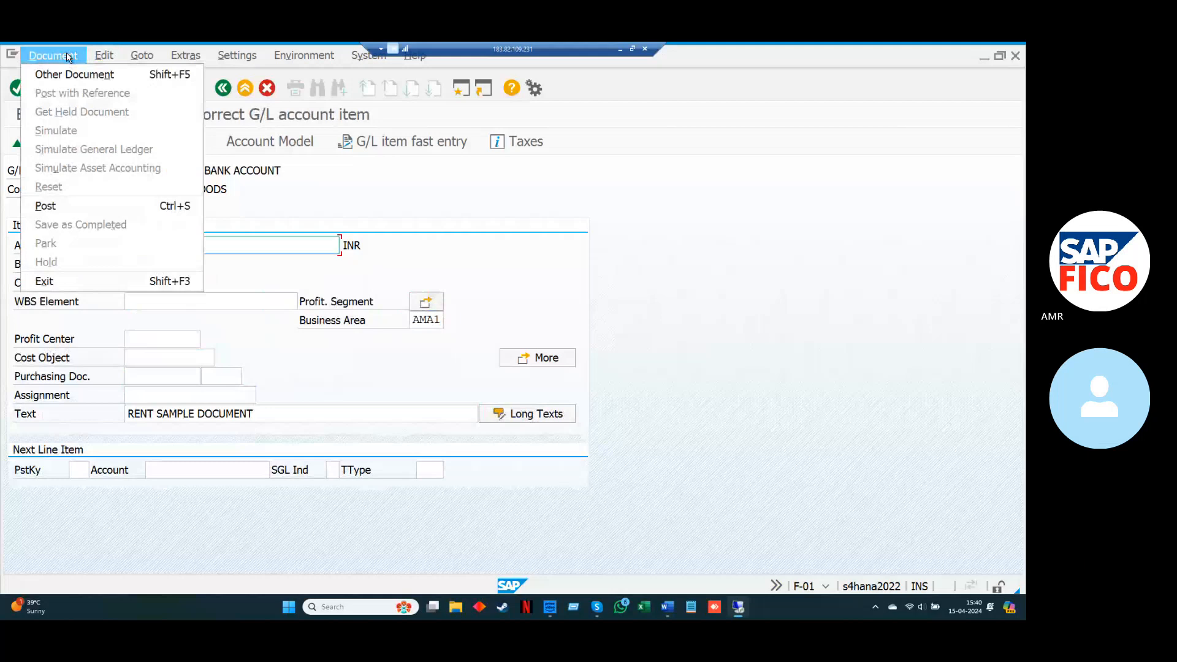
pyautogui.click(87, 207)
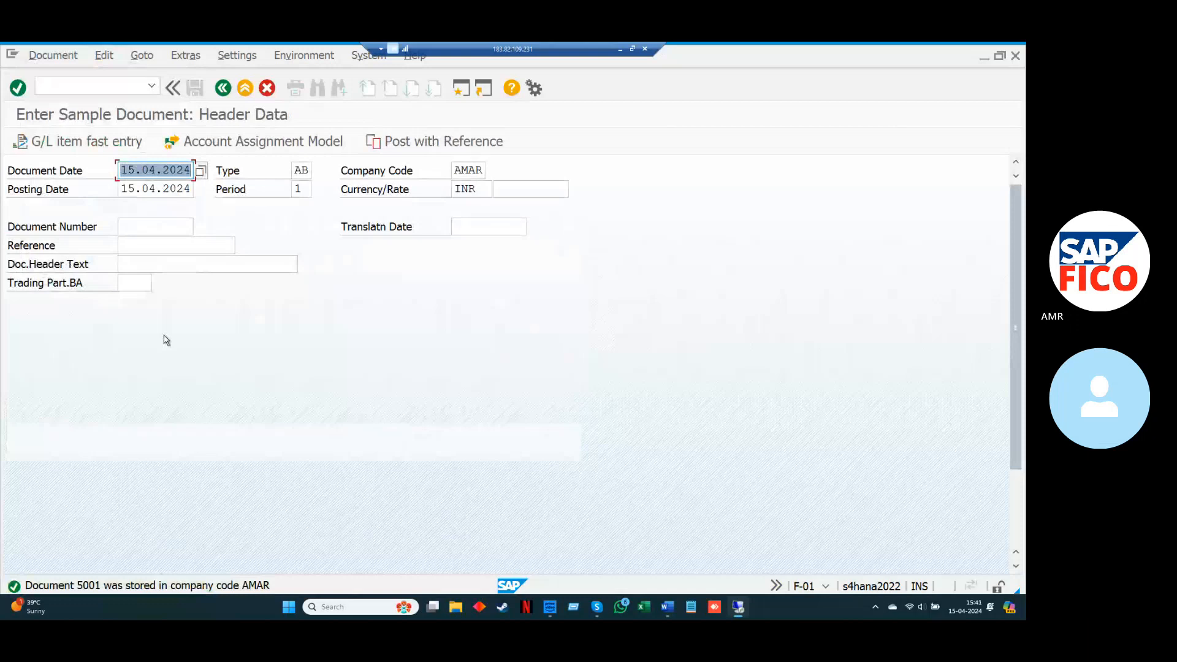
# Step: Open transaction FB50 and start posting with reference
pyautogui.click(115, 84)
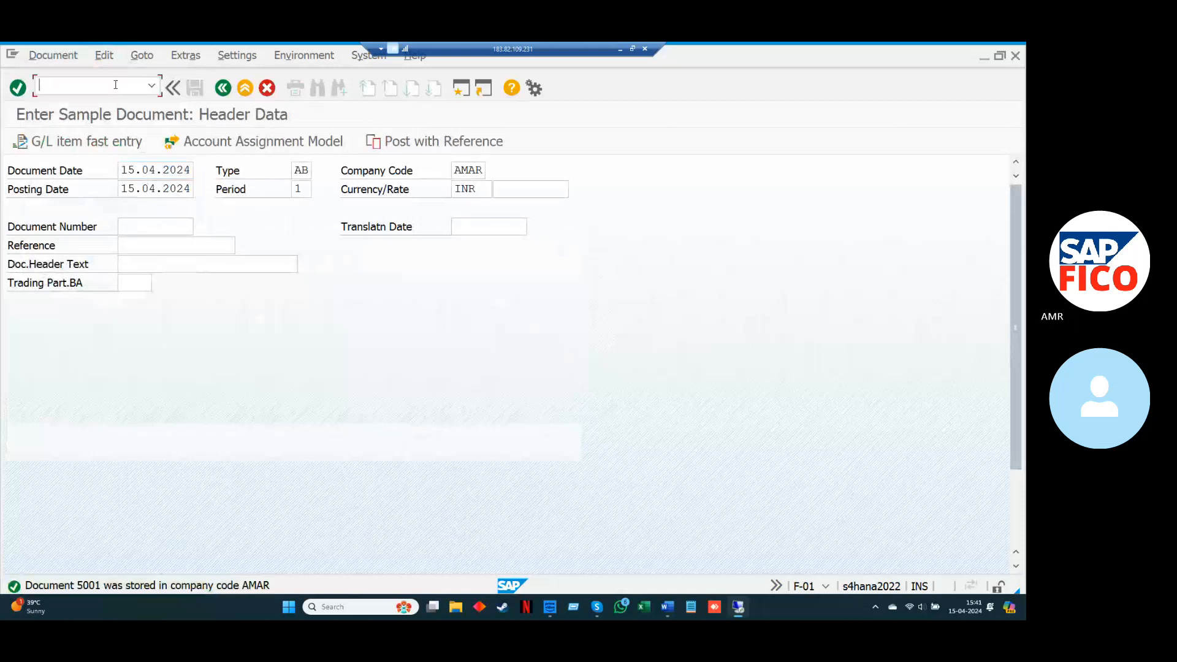
pyautogui.write('/NFB50')
pyautogui.press('Return')
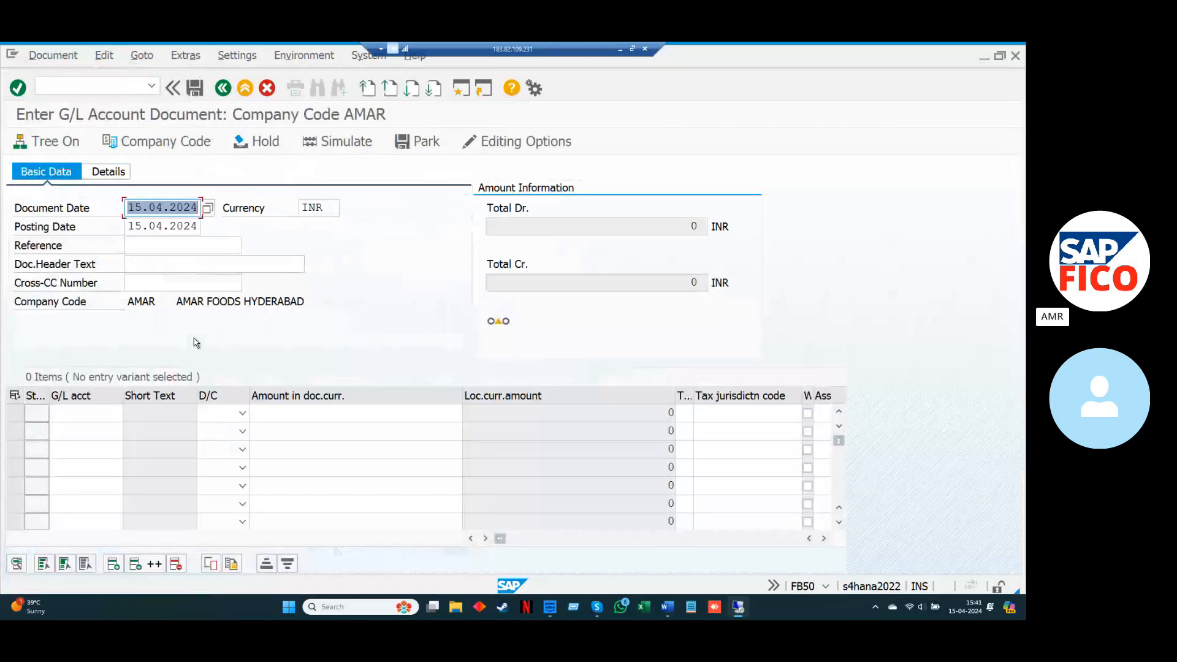
pyautogui.click(99, 413)
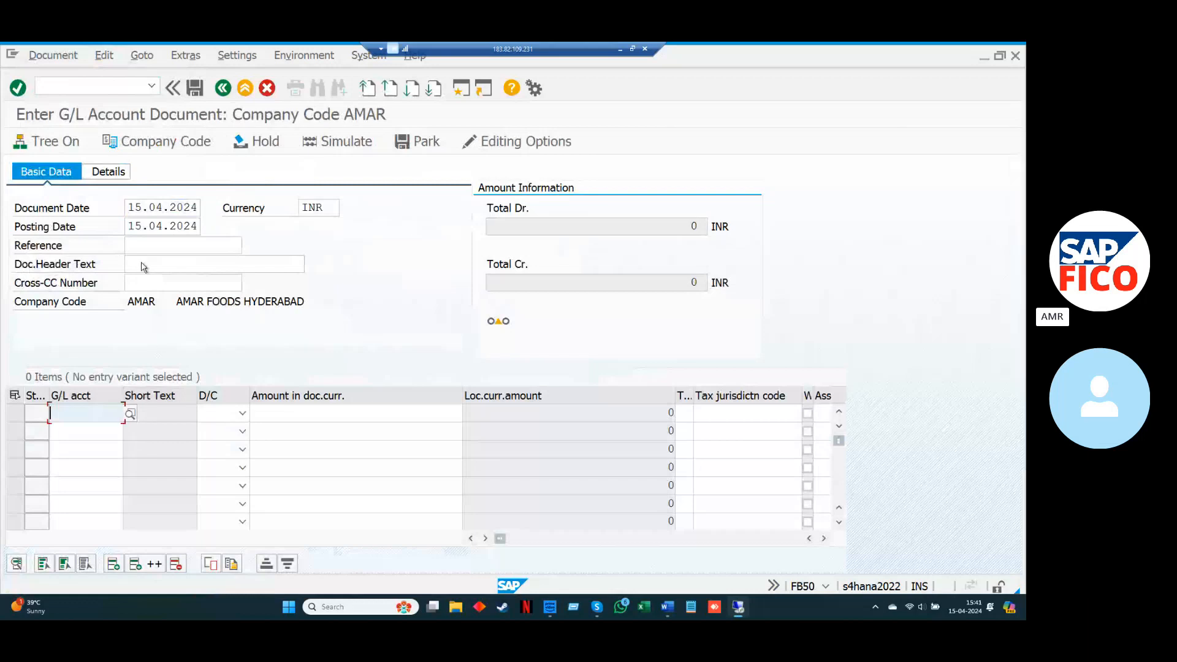
pyautogui.click(116, 88)
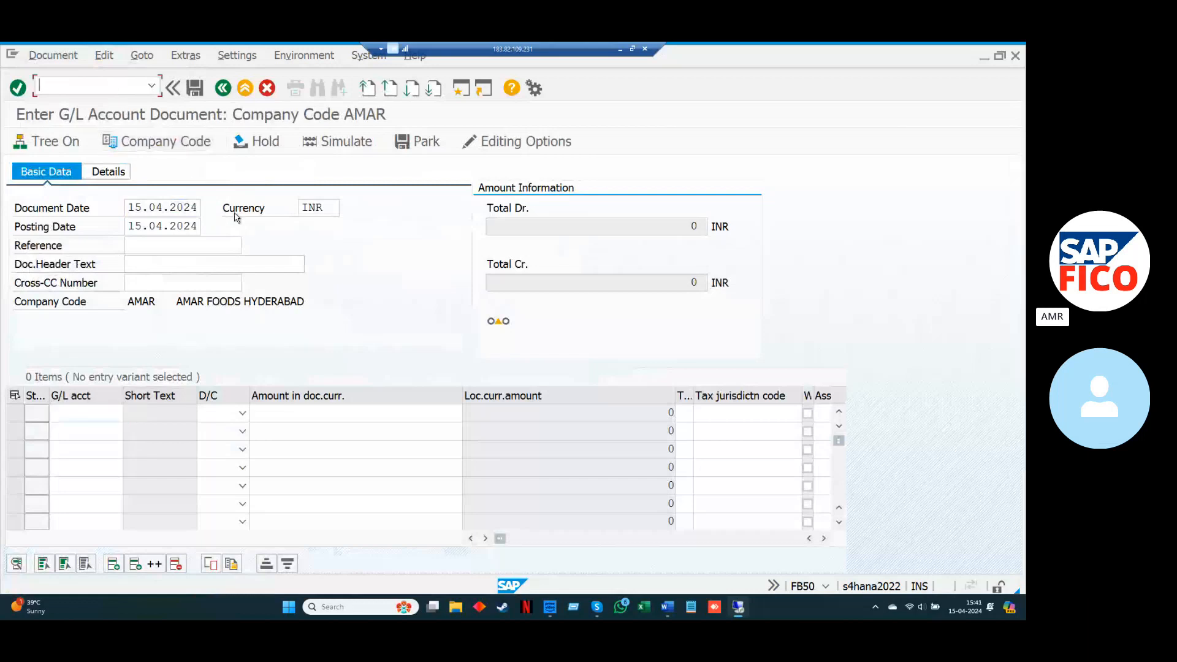
pyautogui.click(143, 56)
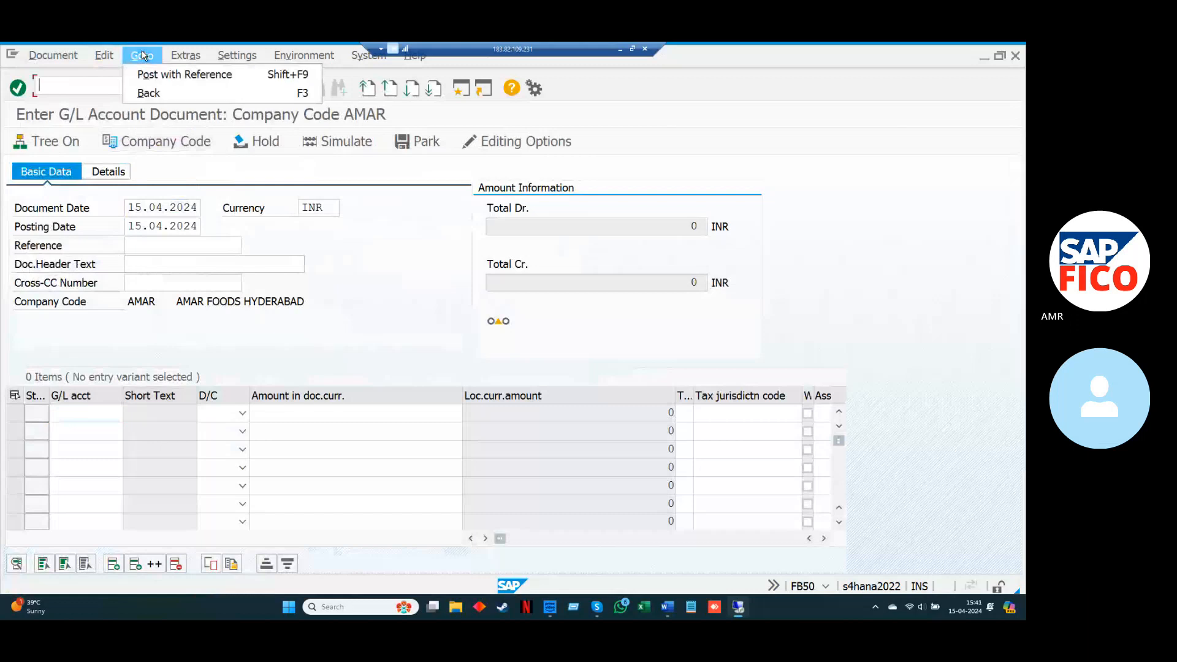
pyautogui.click(238, 78)
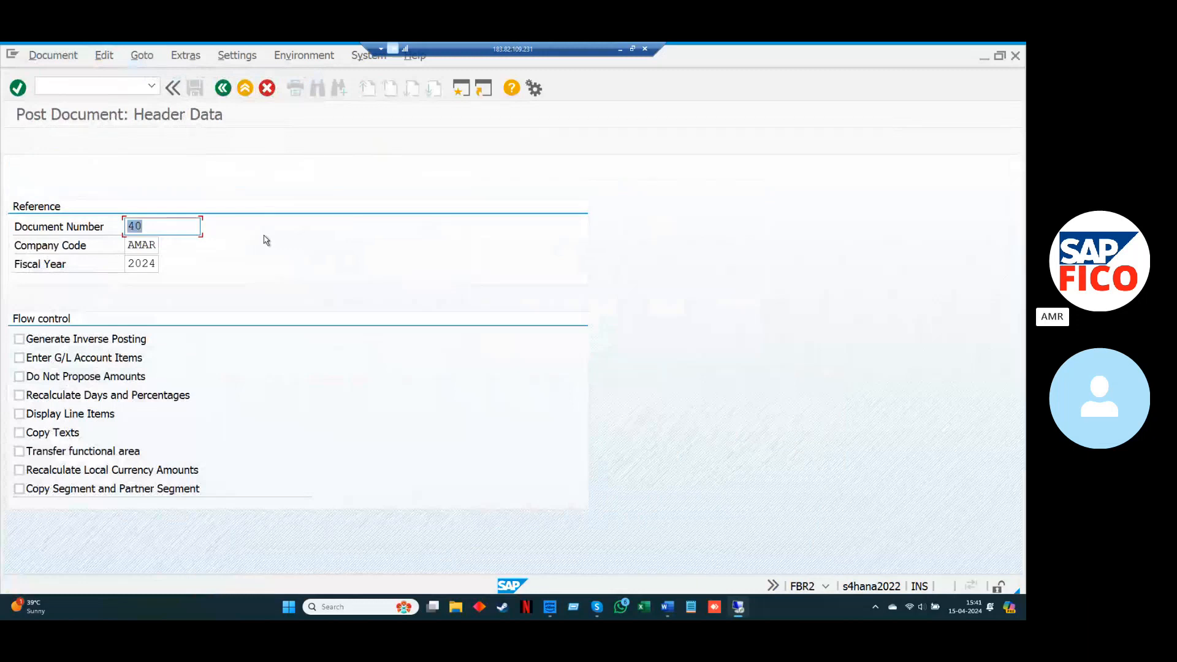
# Step: Reference document 5001 with Do Not Propose Amounts enabled, and continue through the header data to the first line item
pyautogui.press('BackSpace')
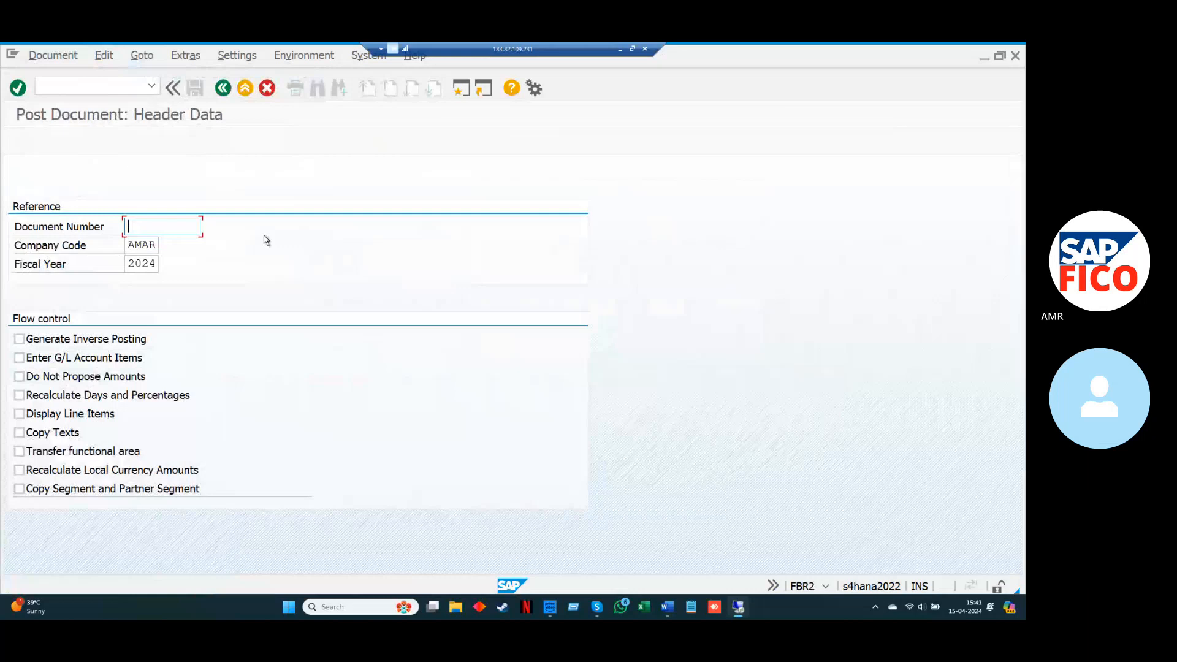
pyautogui.write('5001')
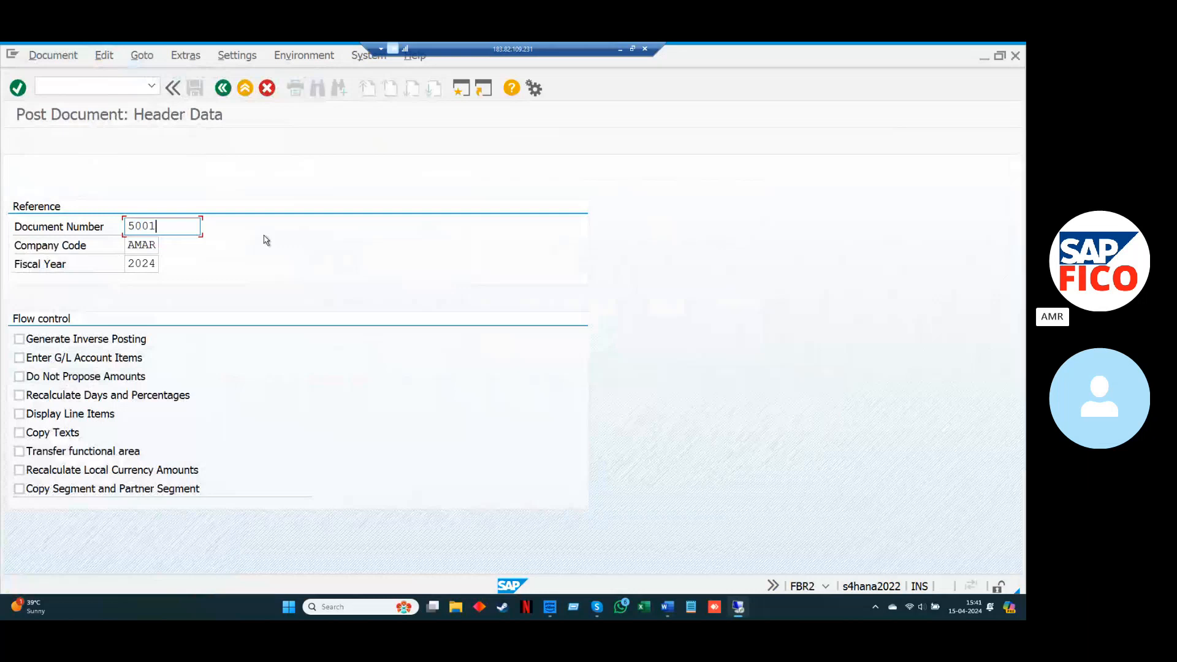
pyautogui.click(20, 377)
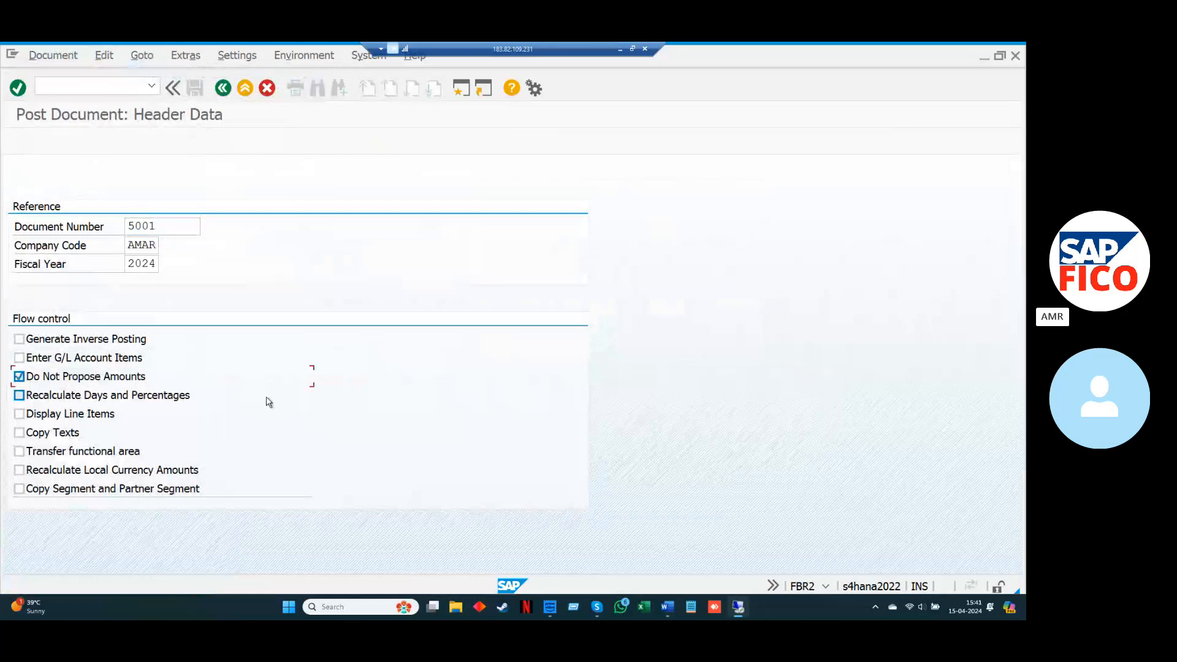
pyautogui.press('Return')
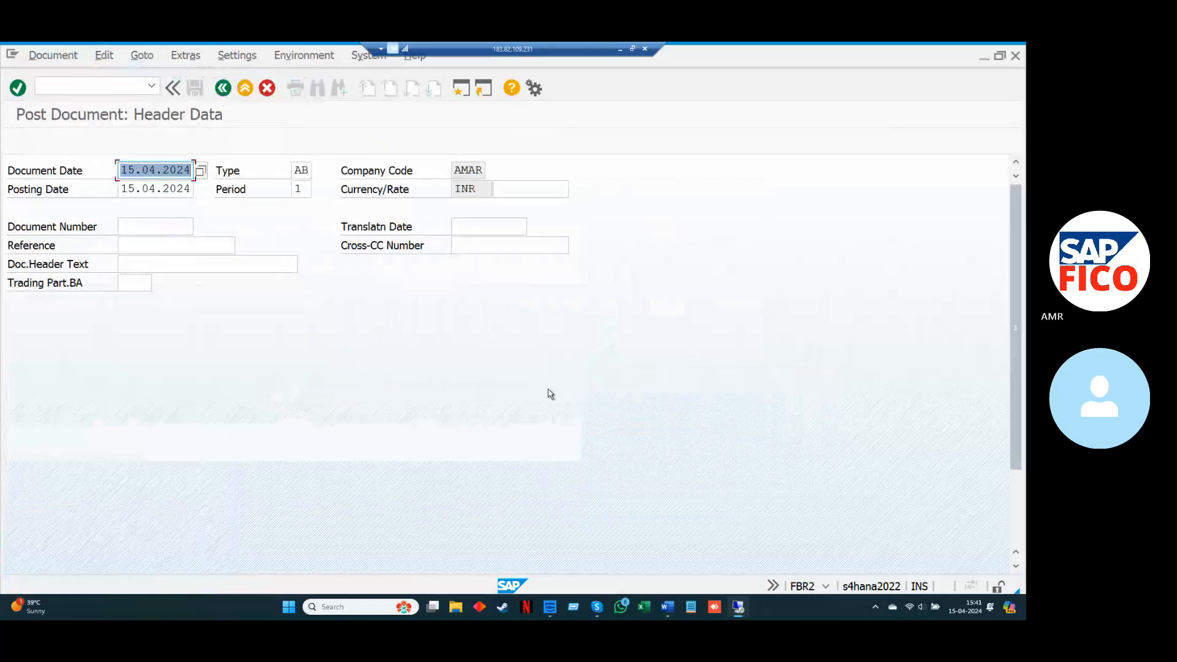
pyautogui.press('Return')
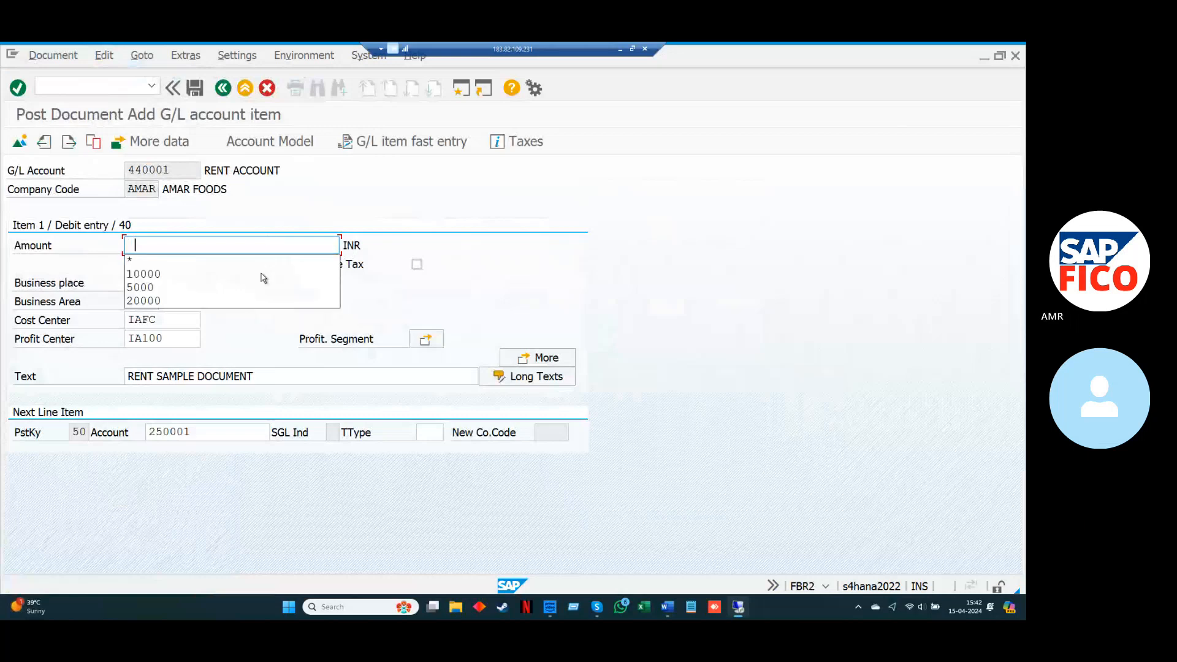
# Step: Set the rent account debit item's amount to 10000 INR and continue to the bank account item
pyautogui.press('Down')
pyautogui.press('Down')
pyautogui.press('Return')
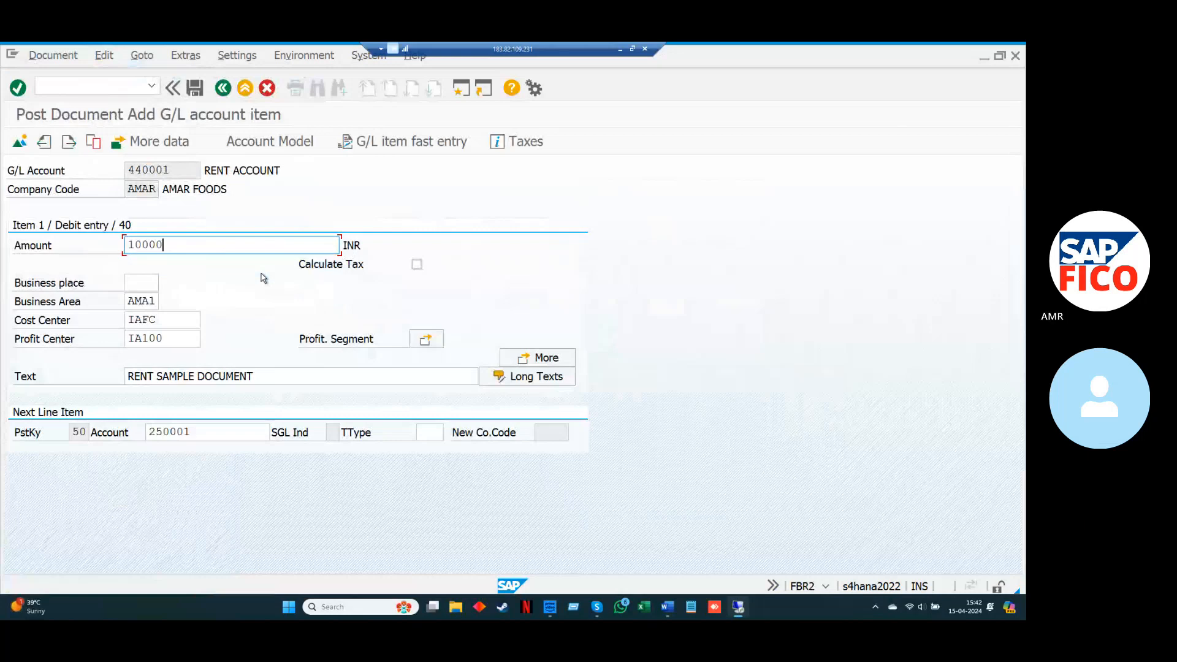
pyautogui.press('Return')
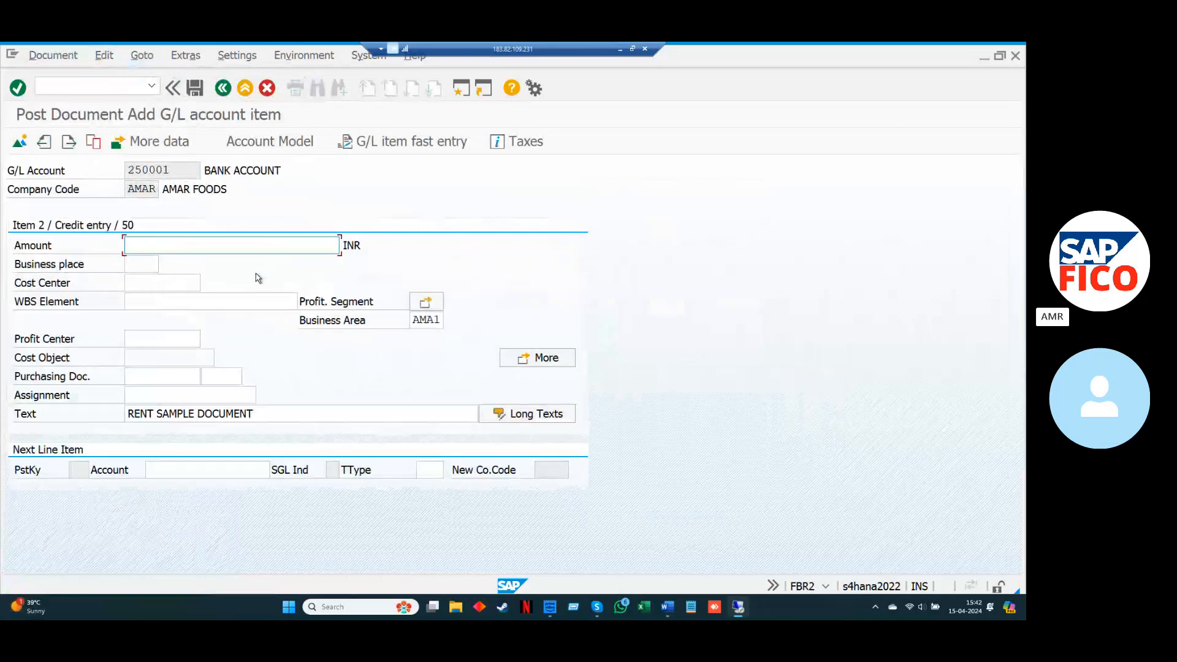
# Step: Enter * as the bank account credit item's amount and post the document, acknowledging the posting message
pyautogui.write('*')
pyautogui.press('Return')
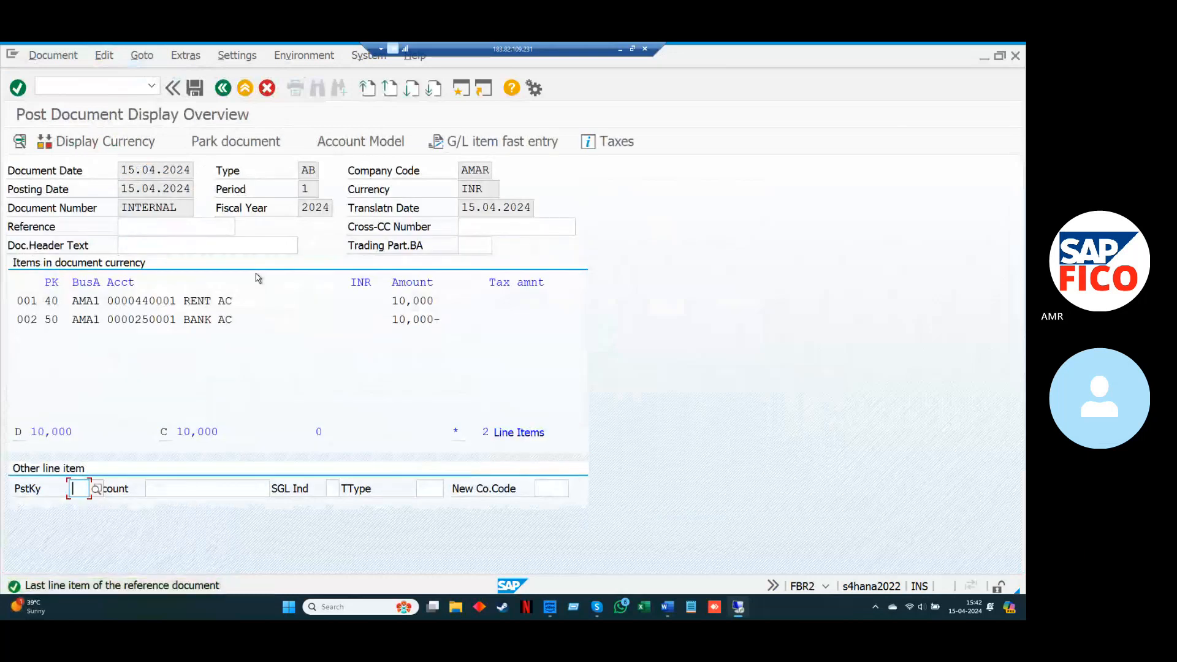
pyautogui.click(196, 89)
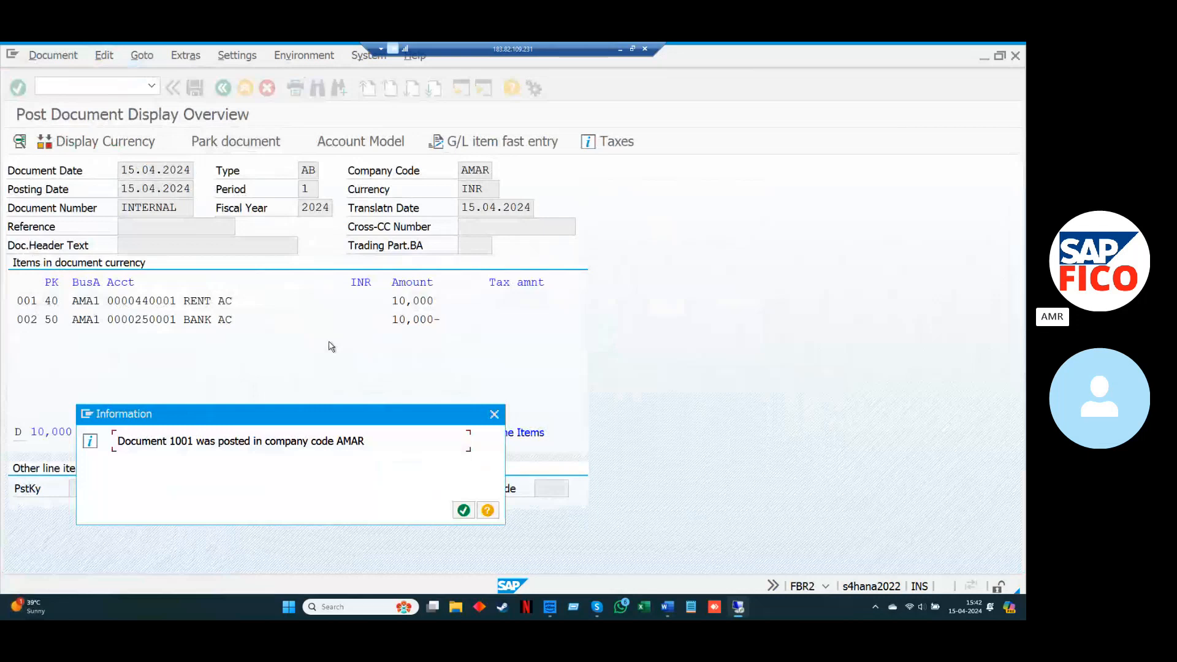
pyautogui.click(464, 510)
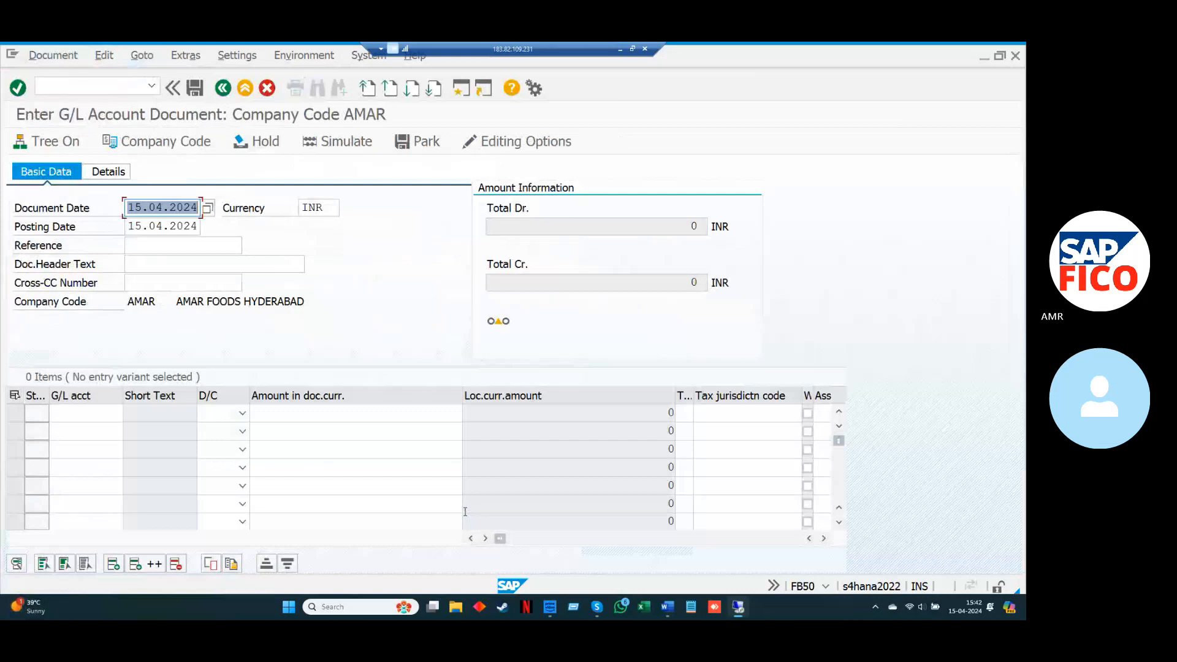
# Step: Open transaction F-02 and set the document date to 15.04.2024
pyautogui.click(105, 84)
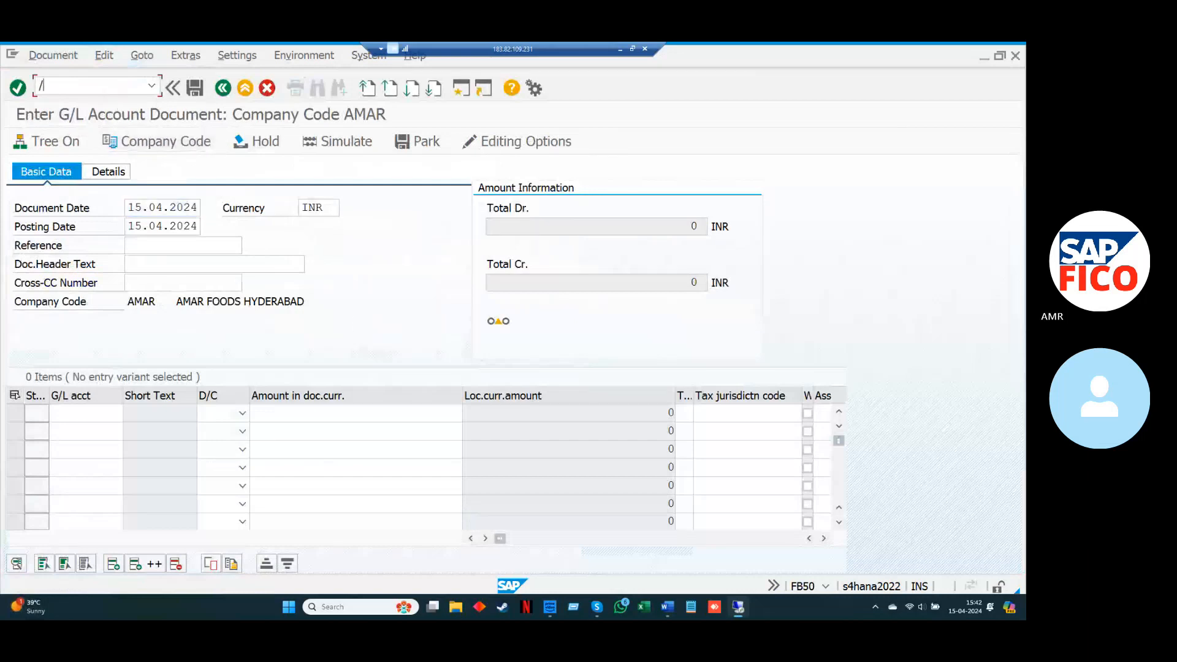
pyautogui.write('/NF-02')
pyautogui.press('Return')
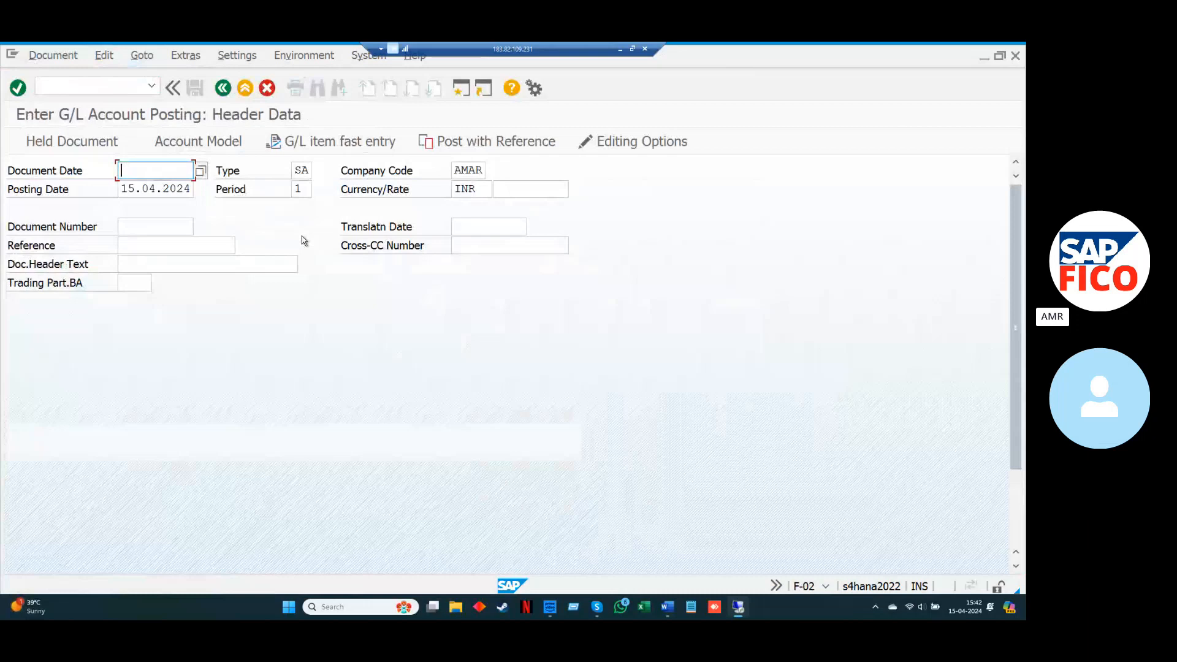
pyautogui.write('1')
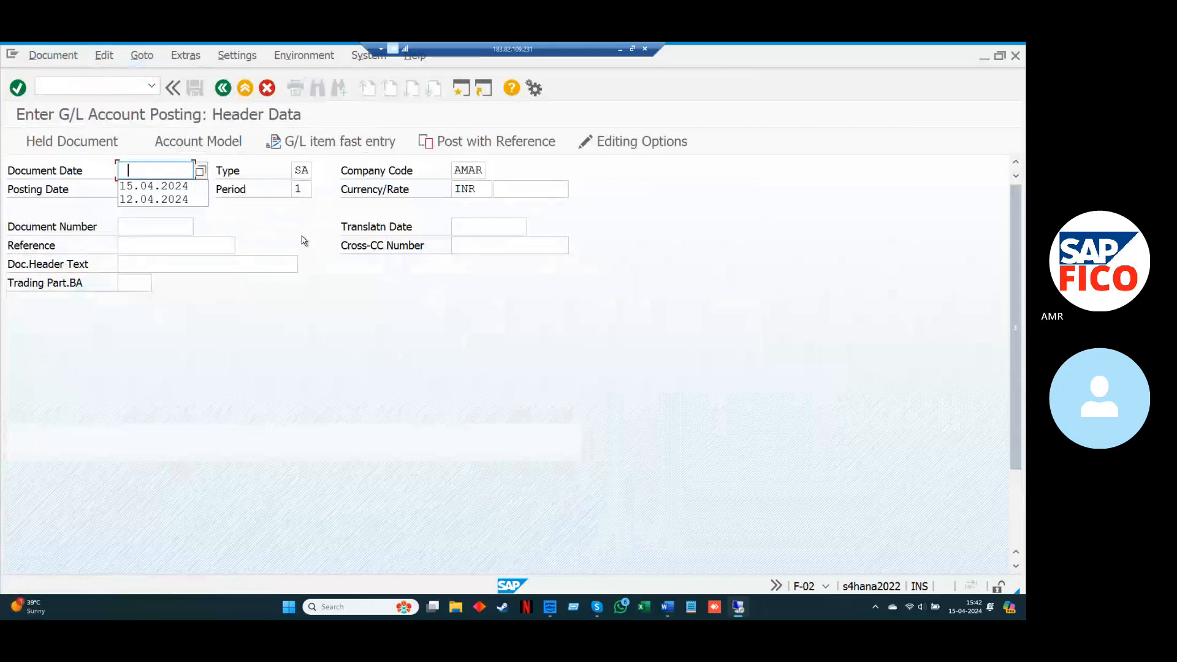
pyautogui.press('Down')
pyautogui.press('Return')
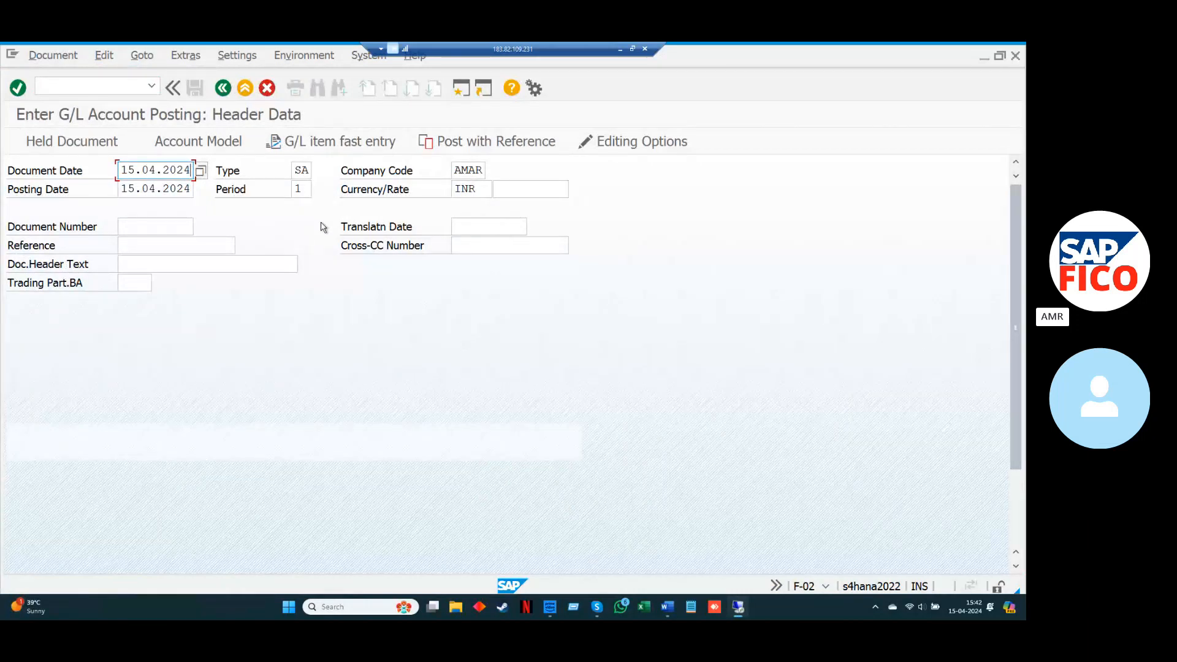
# Step: Post with reference to document 5001 with Do Not Propose Amounts enabled, and continue past the header data to the first line item
pyautogui.click(481, 142)
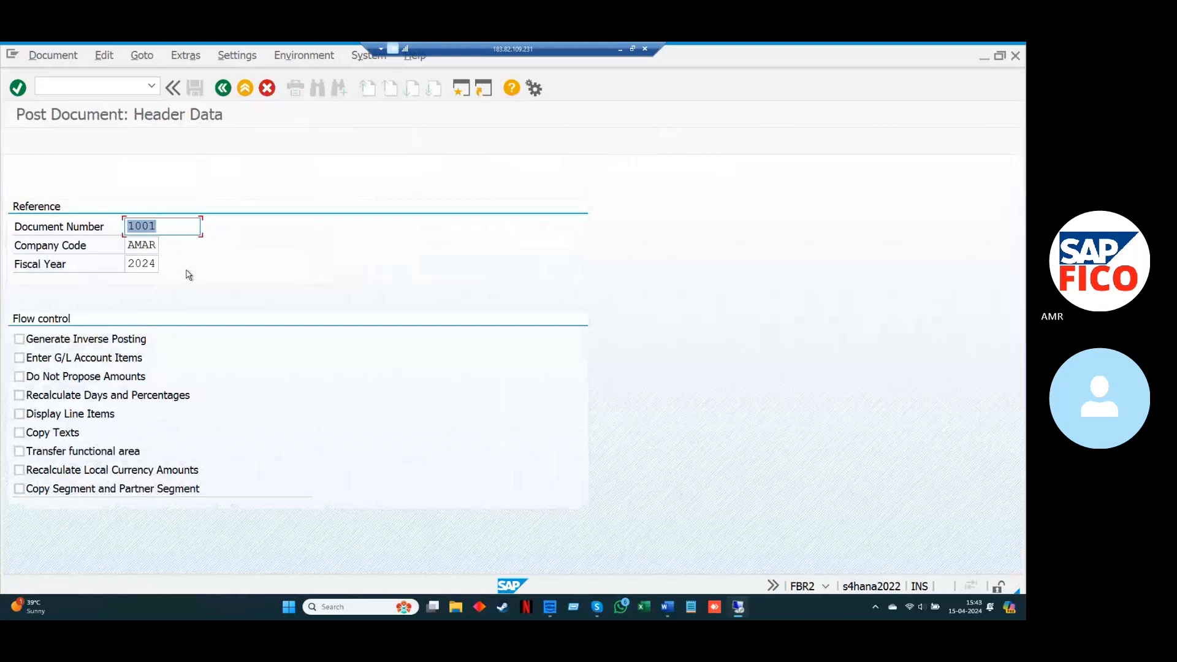
pyautogui.press('BackSpace')
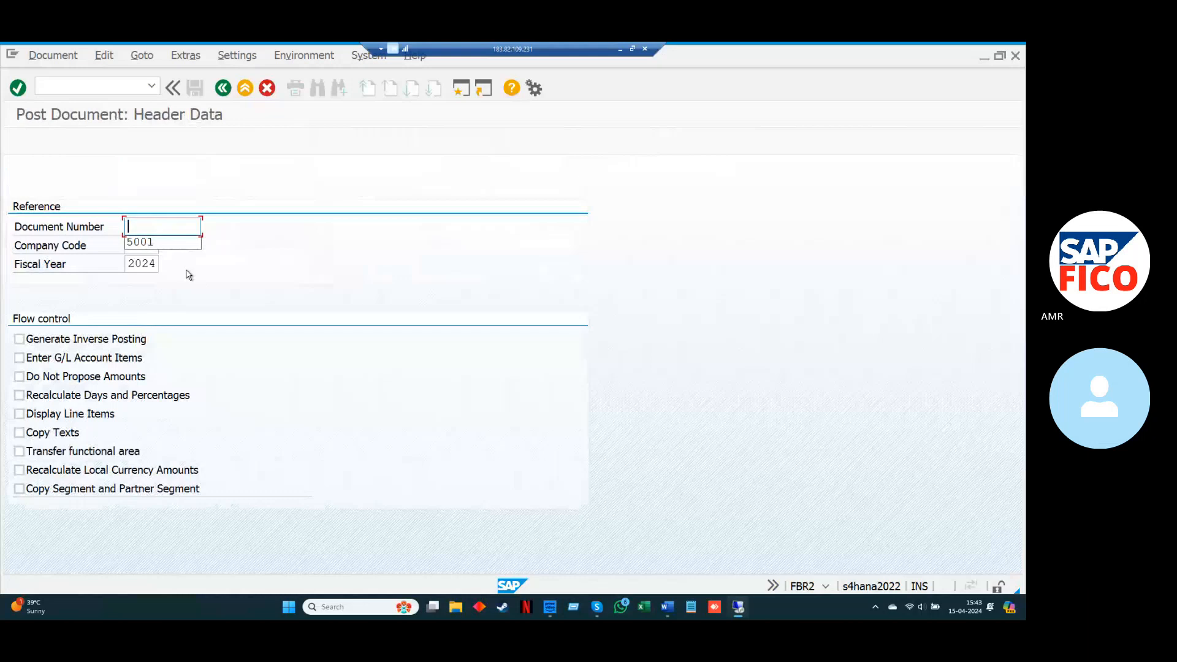
pyautogui.press('Down')
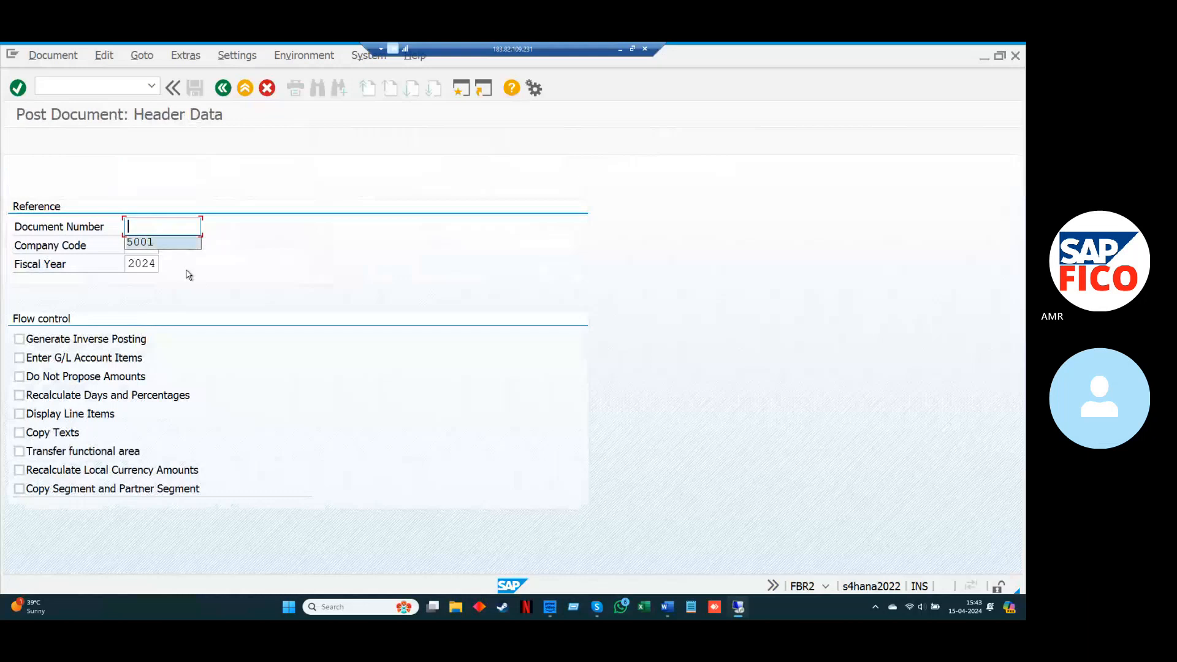
pyautogui.press('Return')
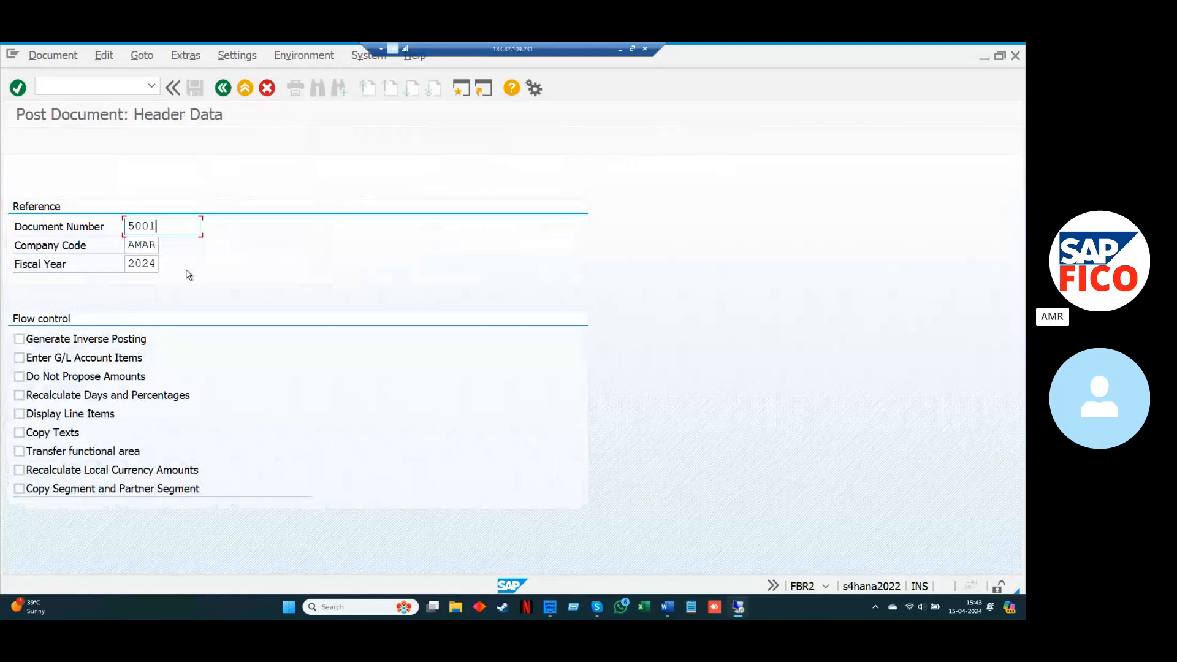
pyautogui.click(20, 377)
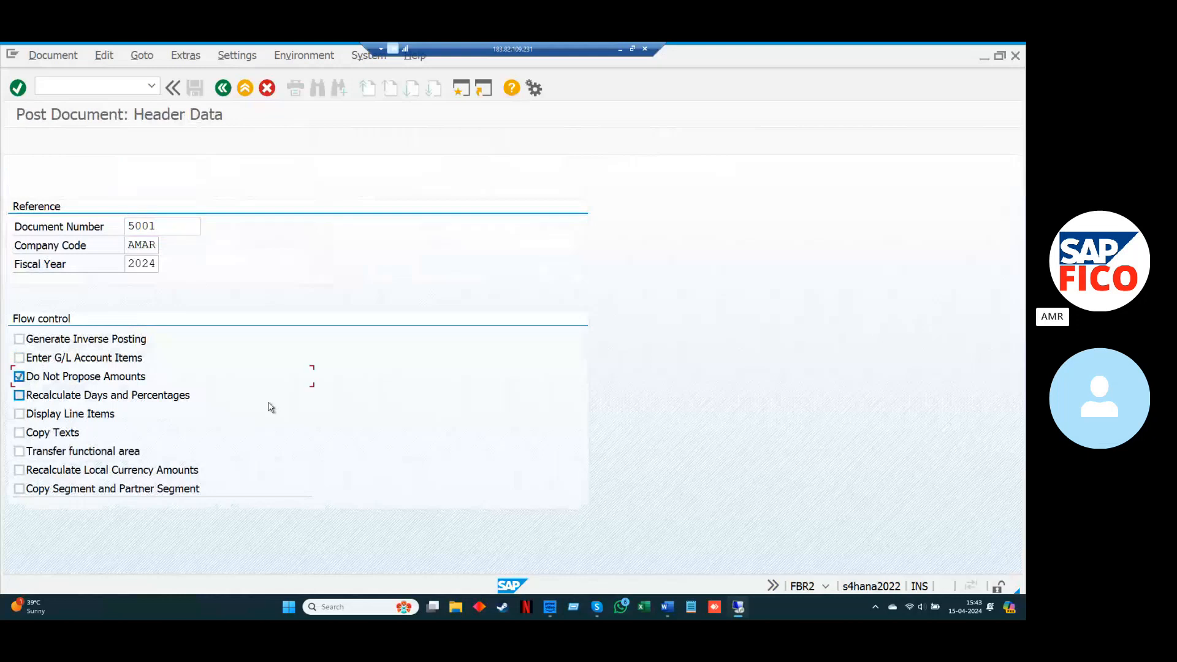
pyautogui.press('Return')
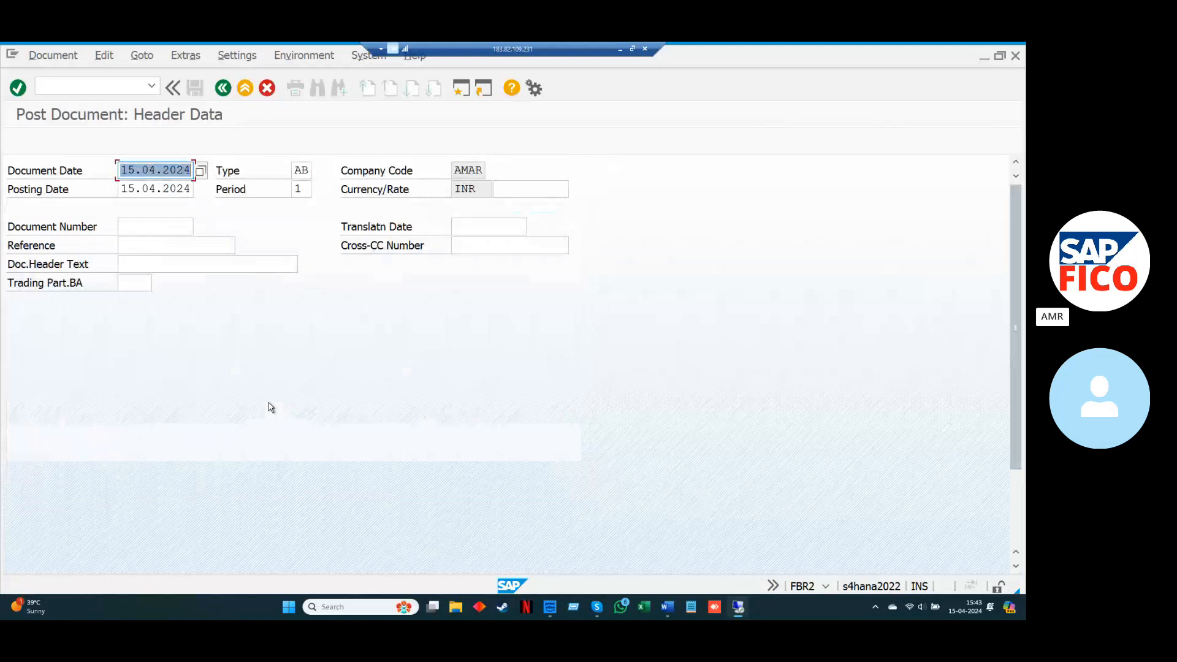
pyautogui.press('Return')
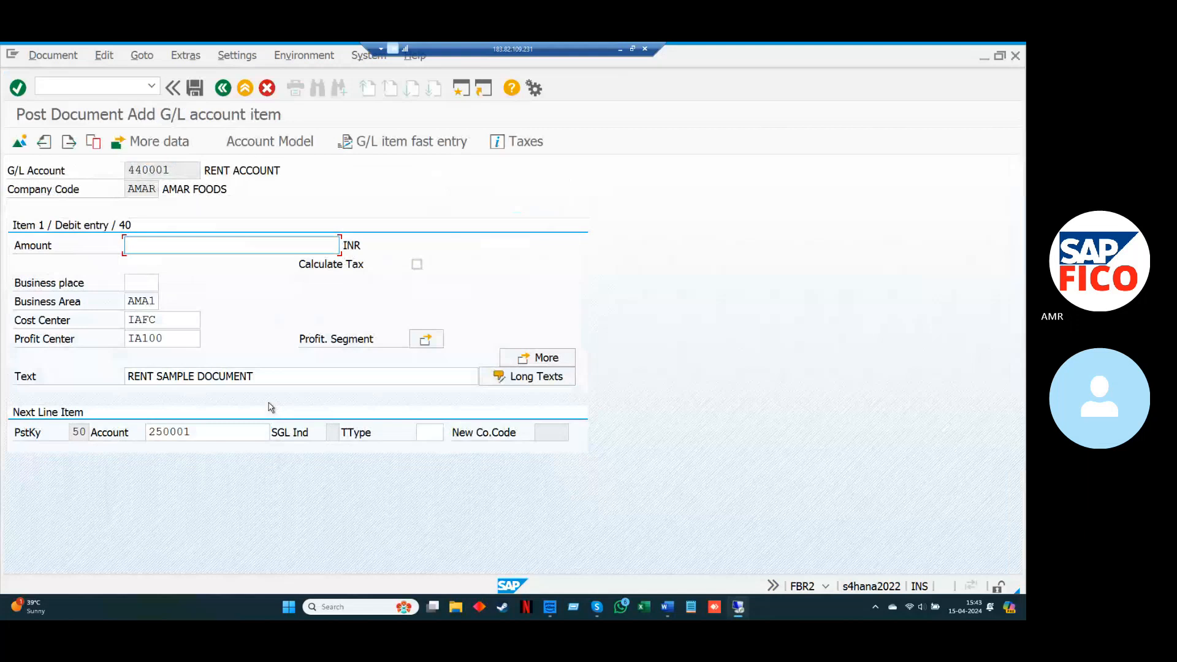
# Step: Enter 10000 INR as the amount of the rent account debit item and proceed to the bank account item
pyautogui.press('space')
pyautogui.press('Down')
pyautogui.press('Down')
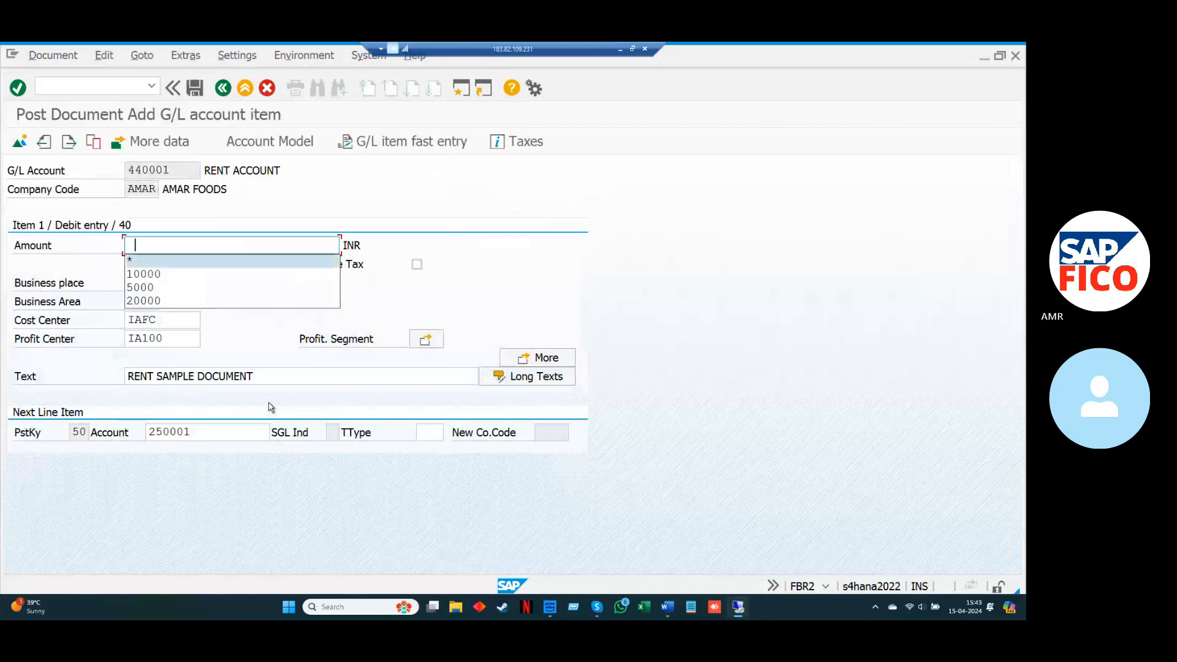
pyautogui.press('Return')
pyautogui.press('Return')
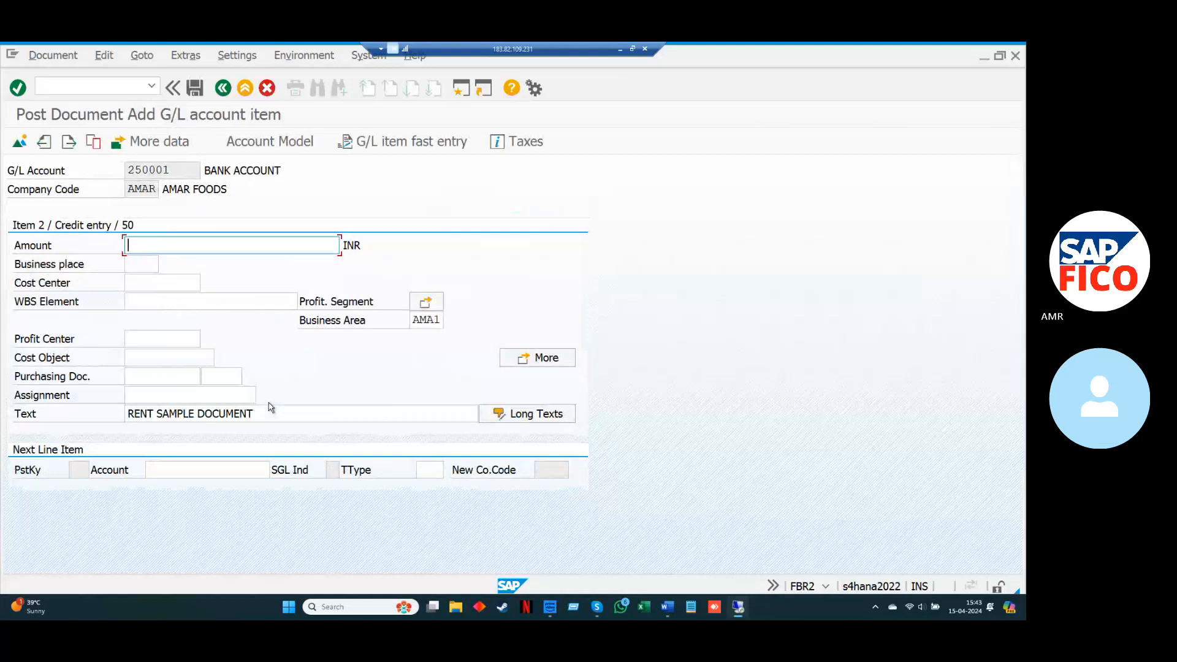
# Step: Fill the bank account credit item's amount with *, then post the document and acknowledge the posting message
pyautogui.write('*')
pyautogui.press('Return')
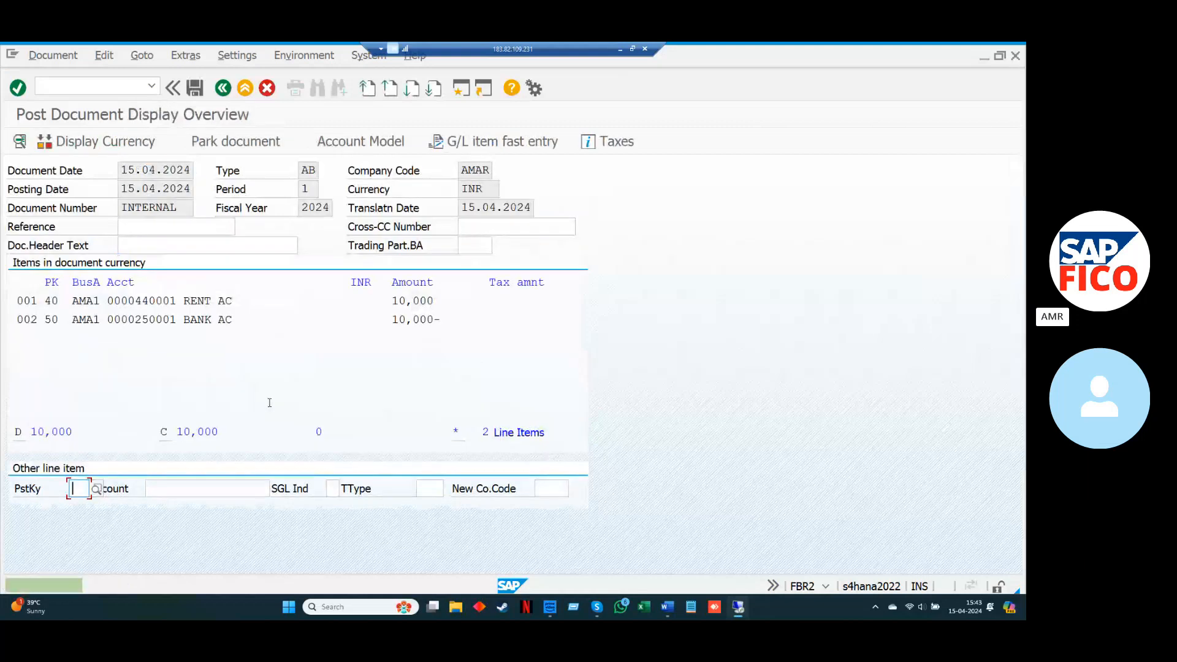
pyautogui.hotkey('ctrl', 's')
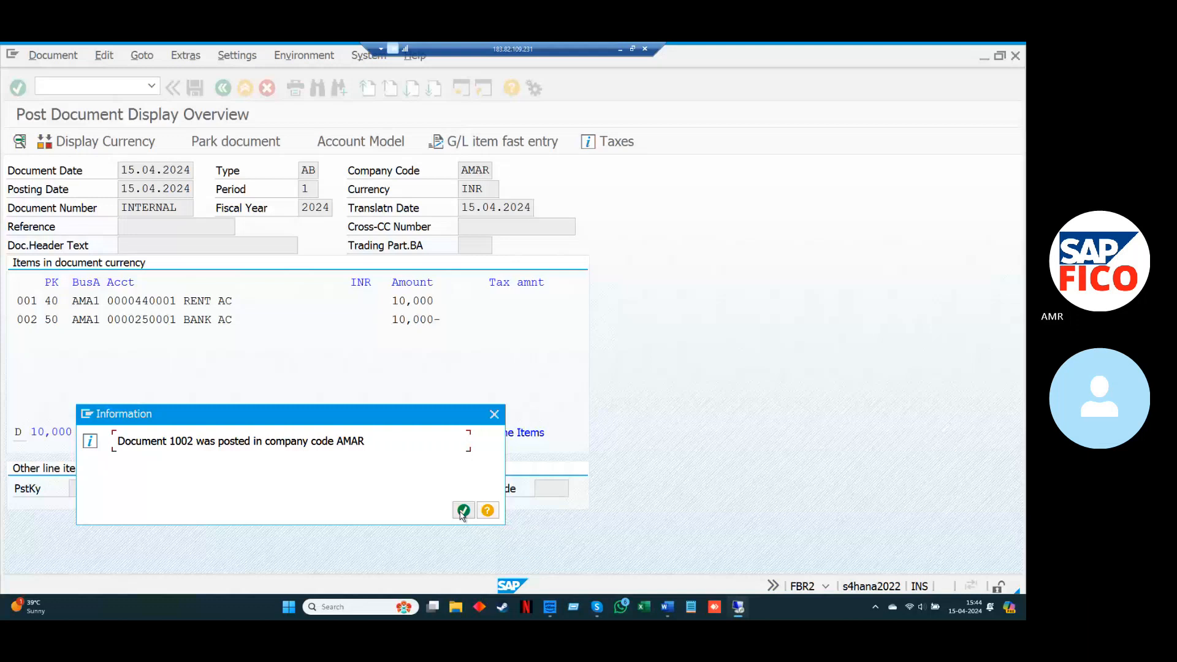
pyautogui.click(463, 511)
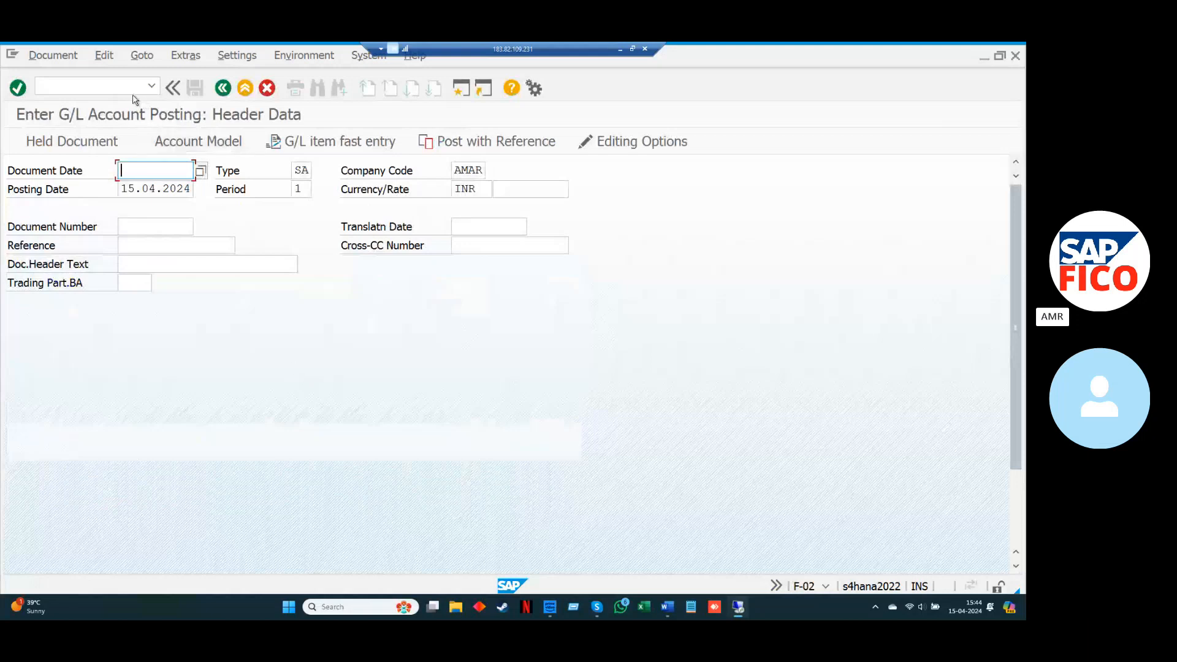
# Step: Open transaction FS00 and expand all account groups of company code AMAR to review their G/L accounts
pyautogui.click(118, 85)
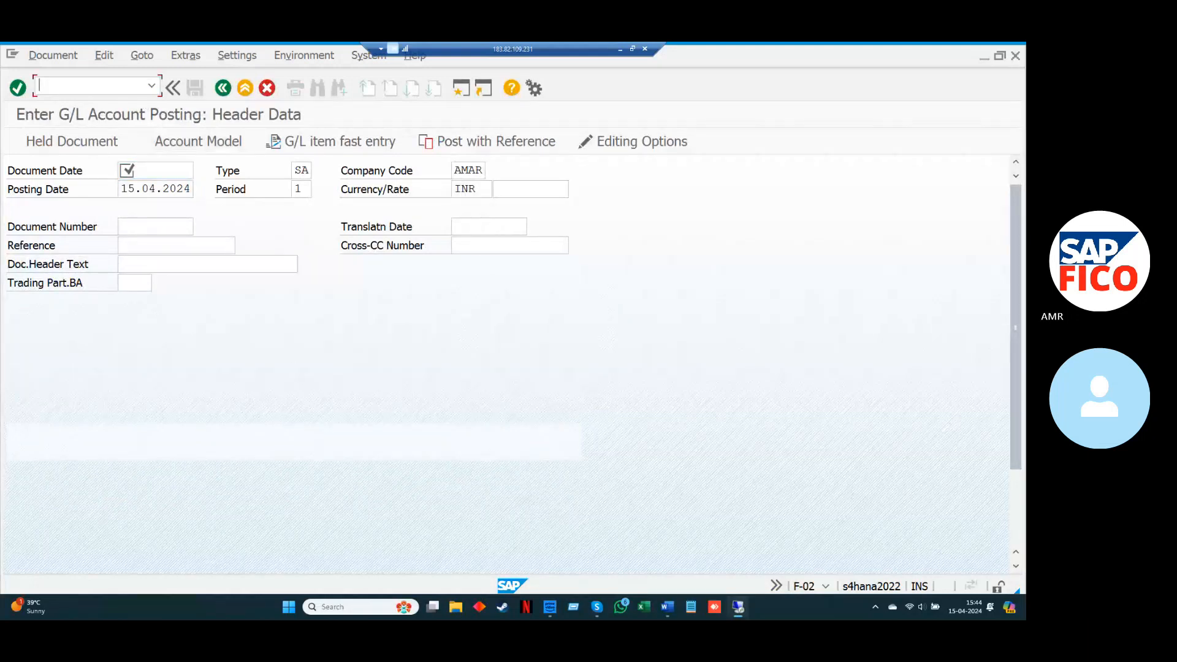
pyautogui.write('/NFS00')
pyautogui.press('Return')
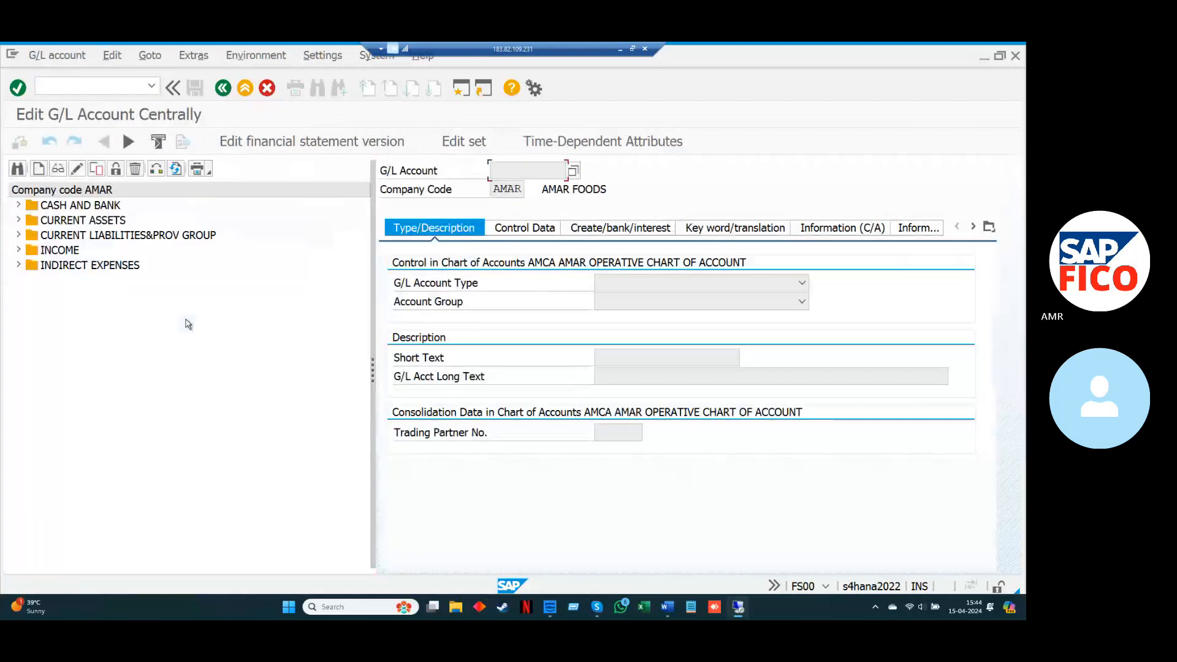
pyautogui.click(19, 206)
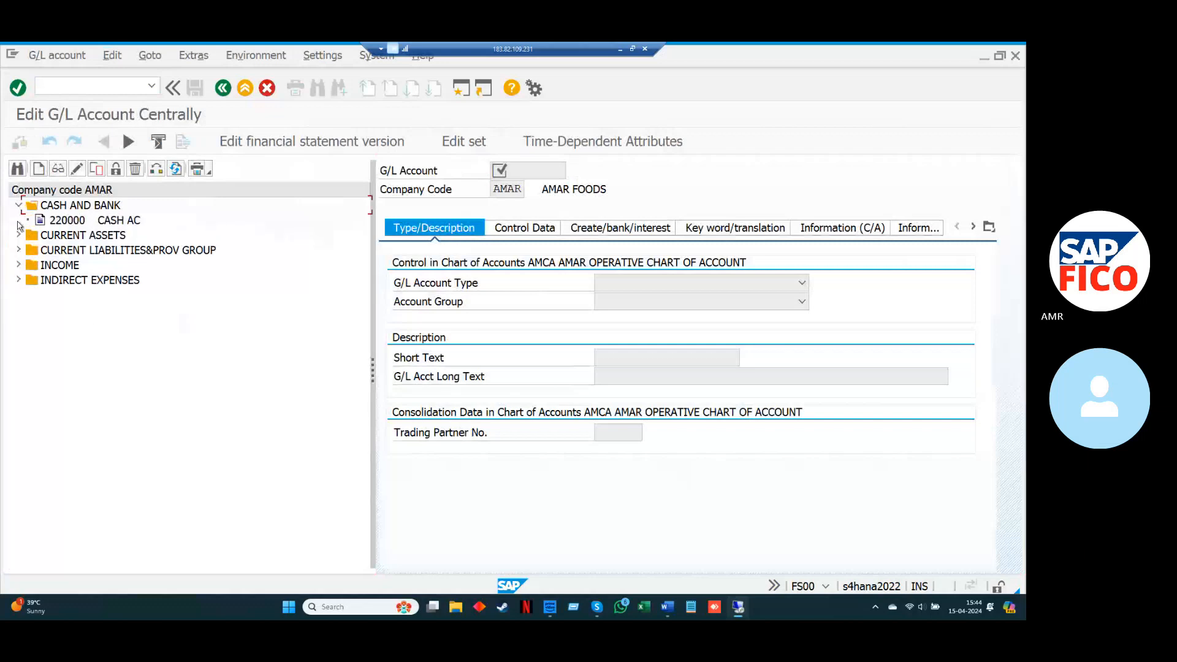
pyautogui.click(19, 235)
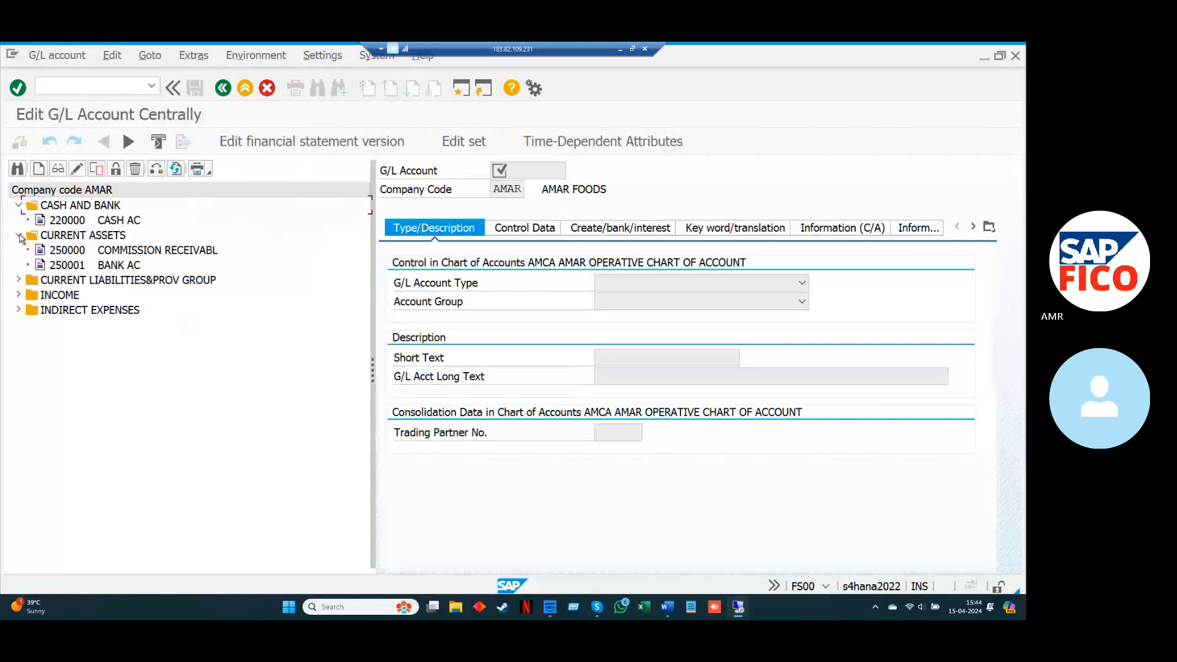
pyautogui.click(19, 280)
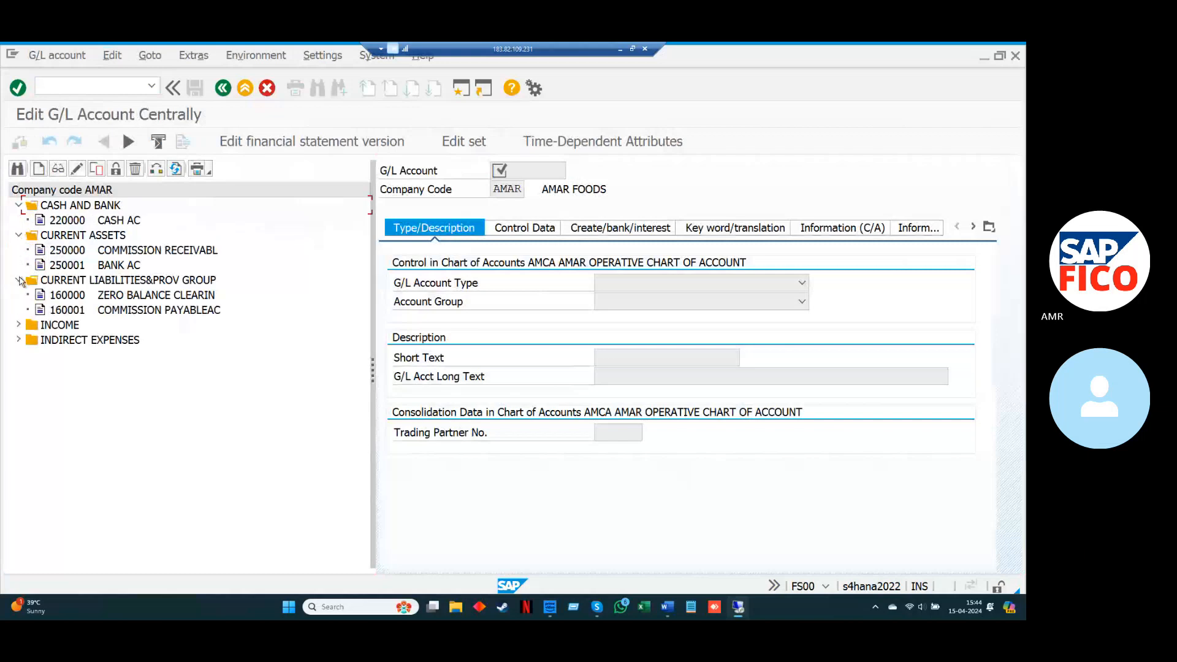
pyautogui.click(19, 325)
pyautogui.click(19, 355)
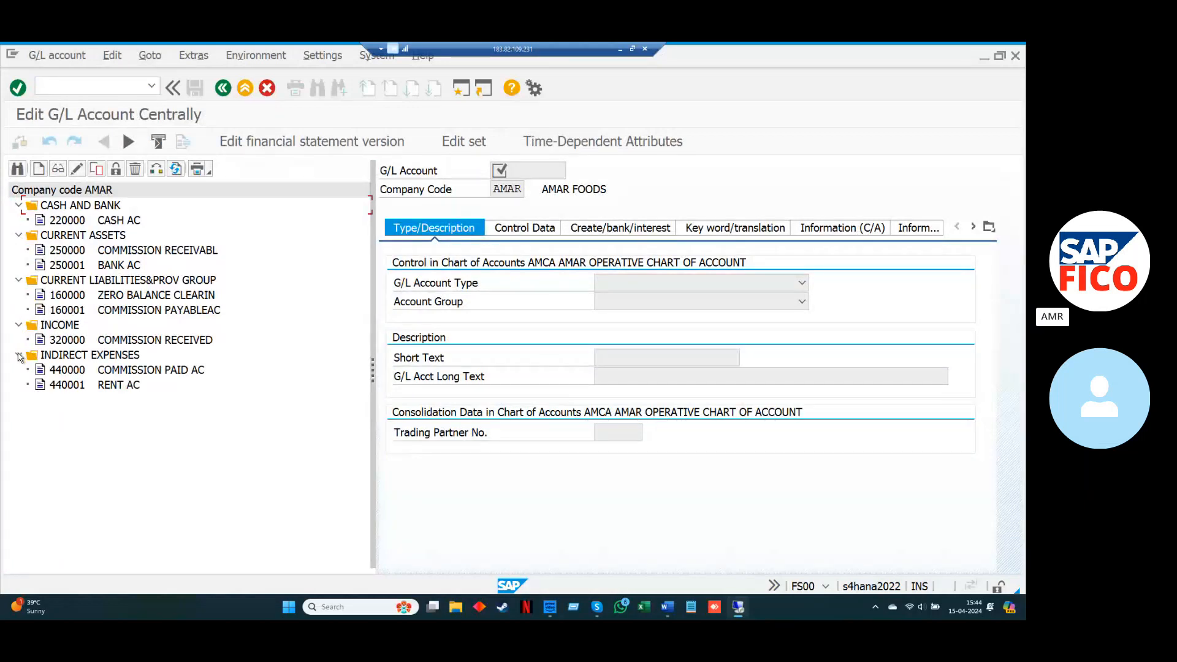
# Step: Collapse all the account groups and return to SAP Easy Access
pyautogui.click(19, 356)
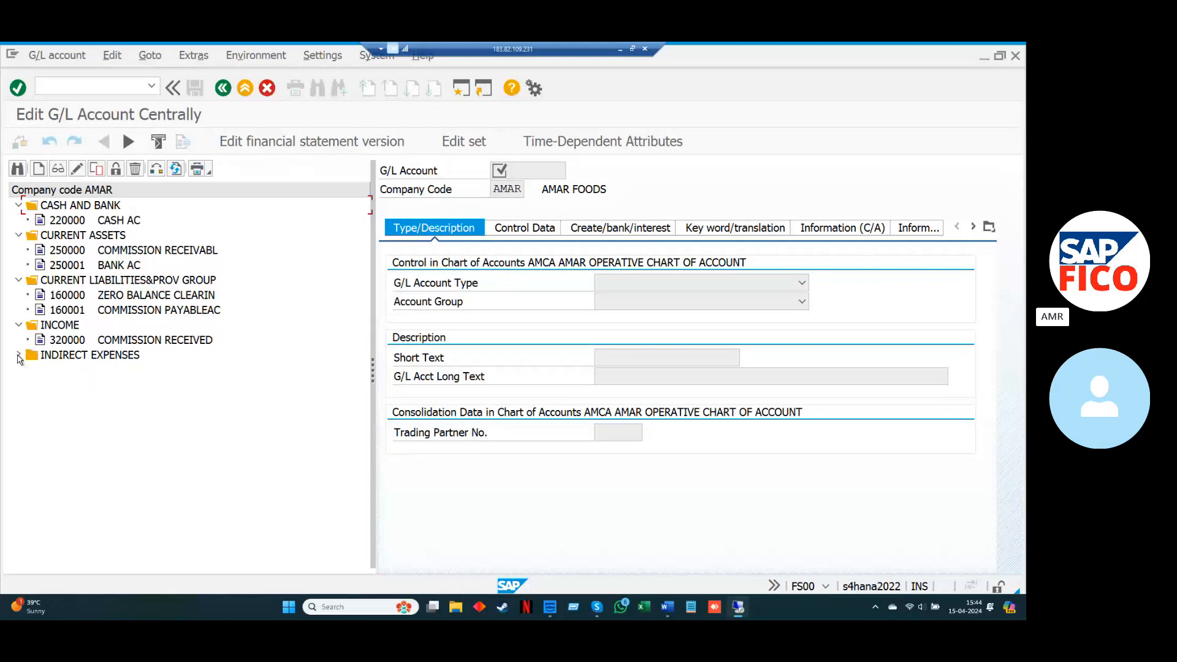
pyautogui.click(18, 325)
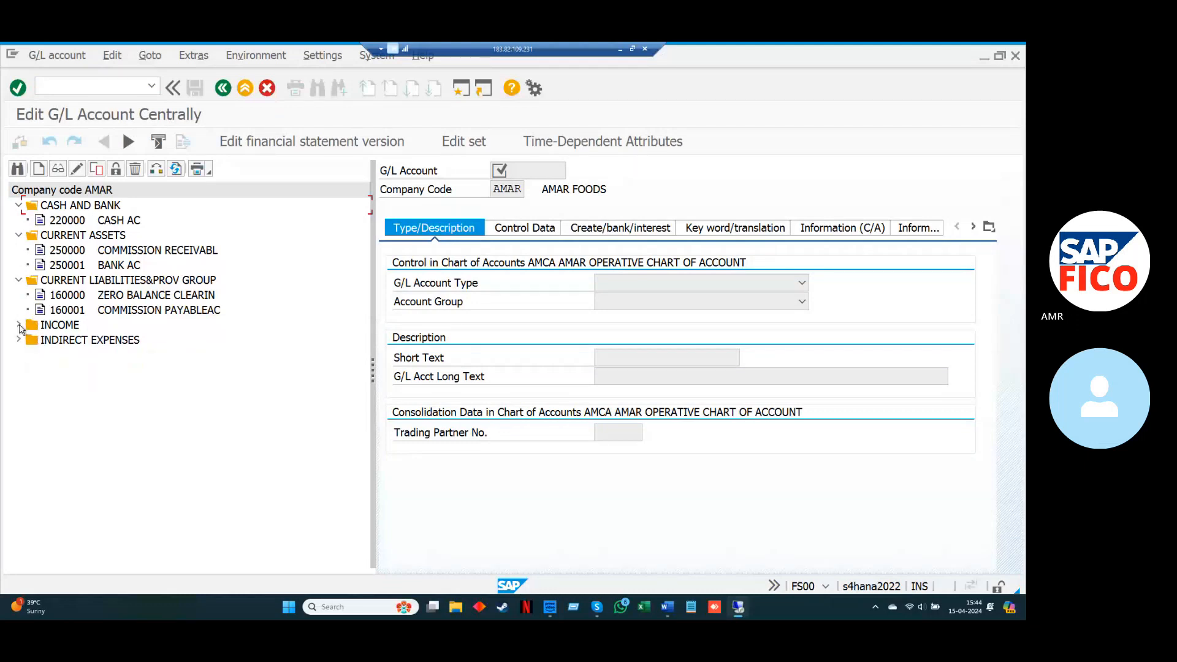
pyautogui.click(19, 280)
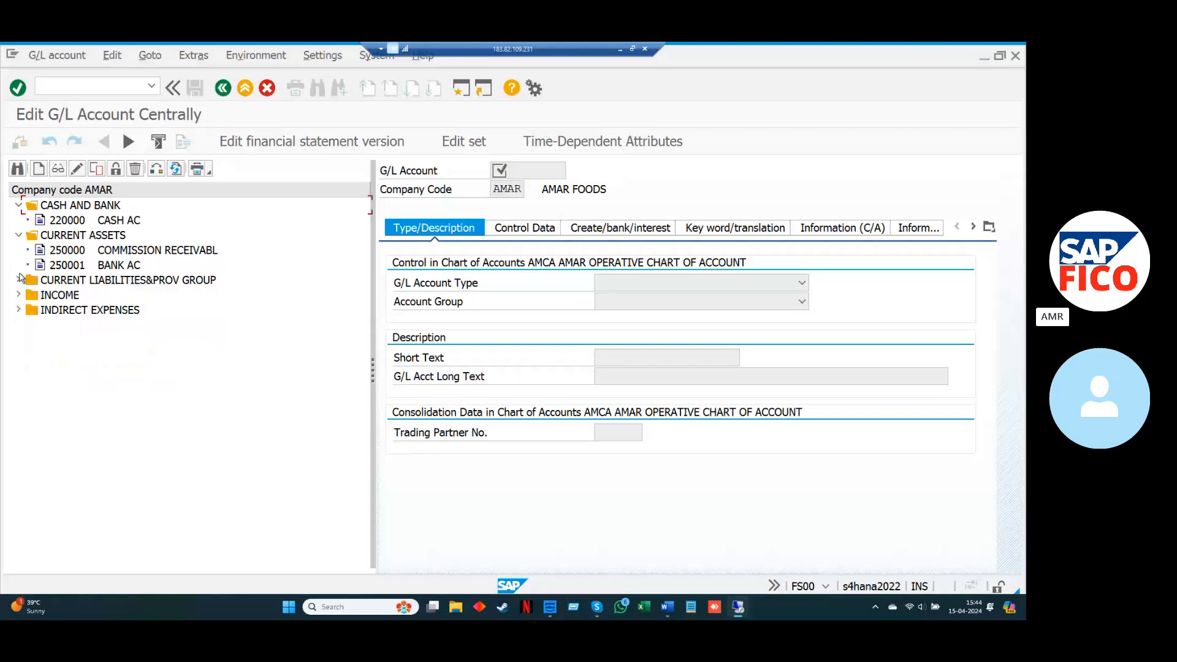
pyautogui.click(20, 236)
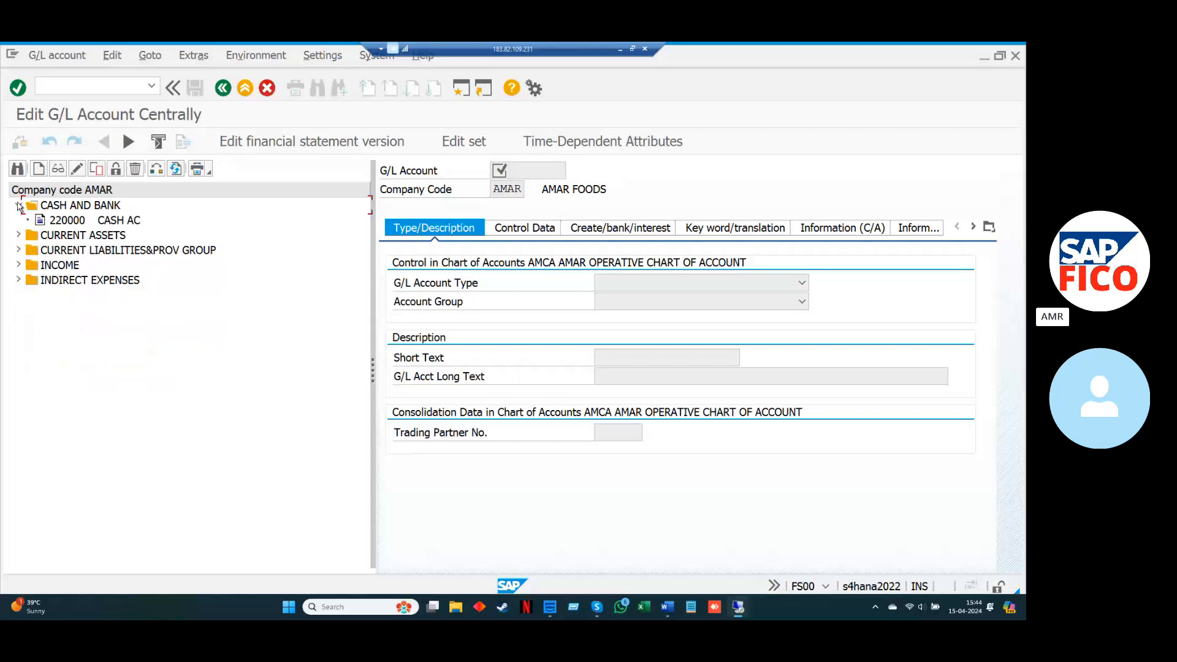
pyautogui.click(18, 205)
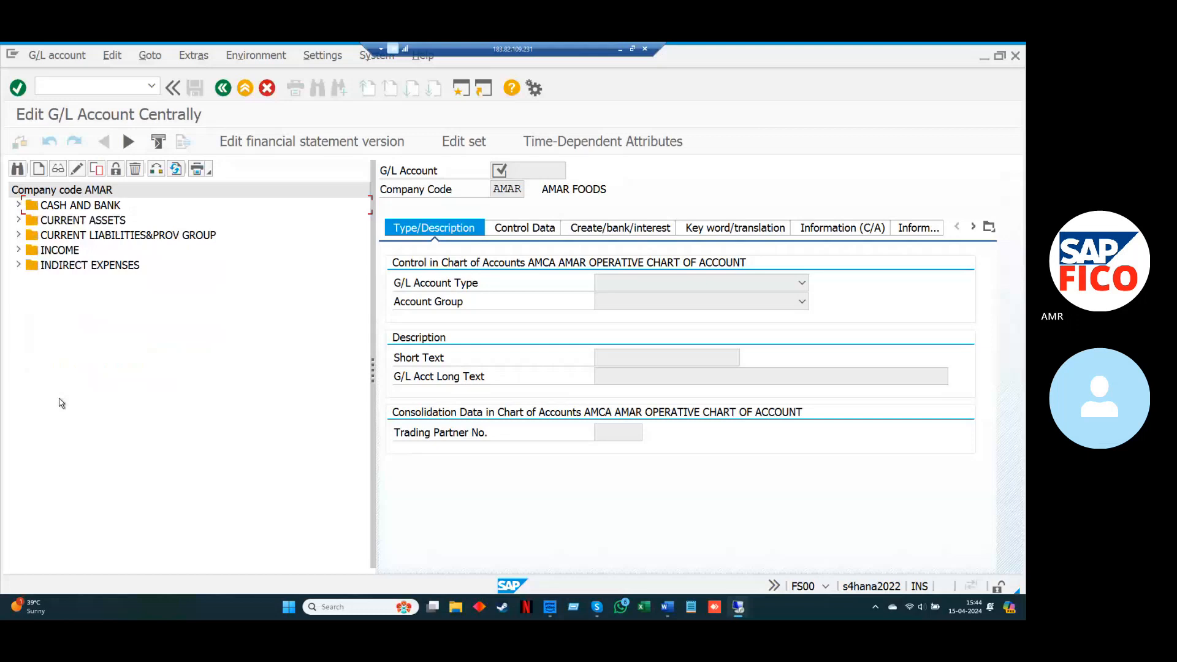
pyautogui.press('F3')
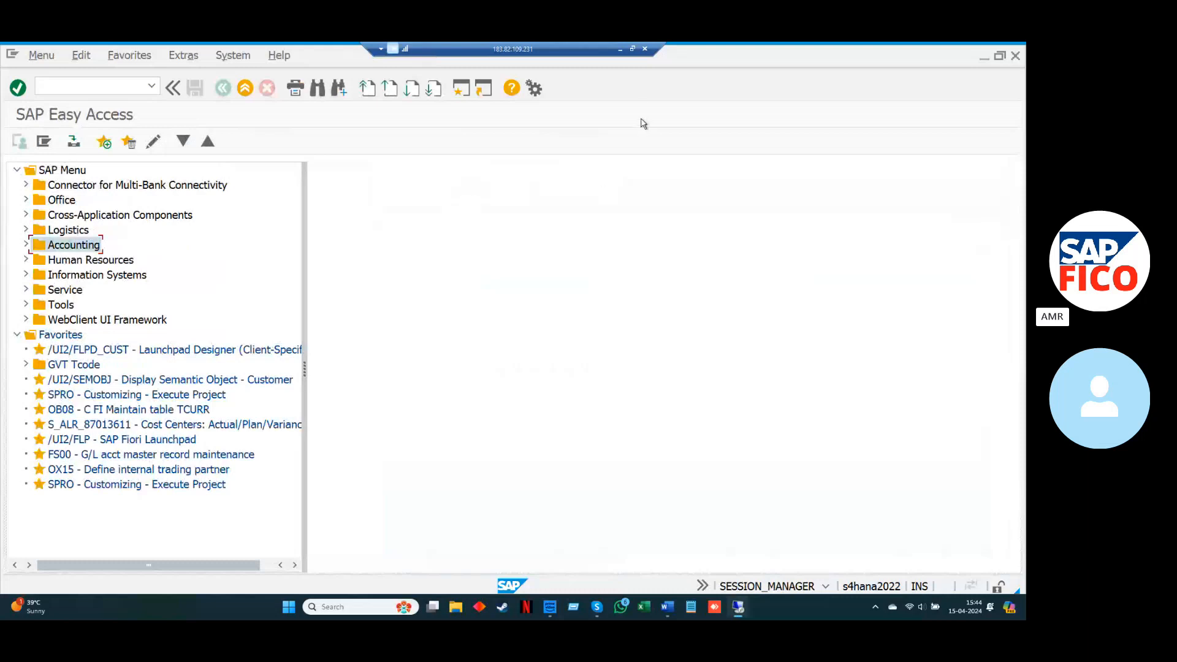
# Step: Switch to the Word notes and add the line "3.G/L ENTRY POSTING-FB50." below the sample document posting line
pyautogui.click(620, 51)
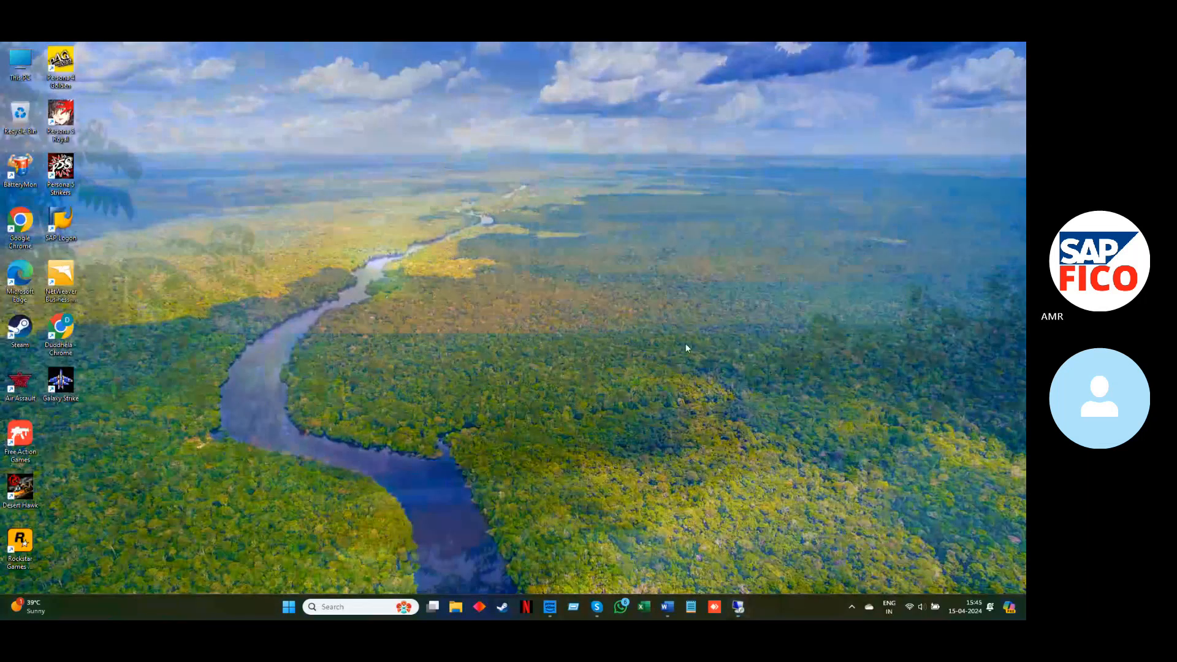
pyautogui.moveTo(667, 606)
pyautogui.click(672, 555)
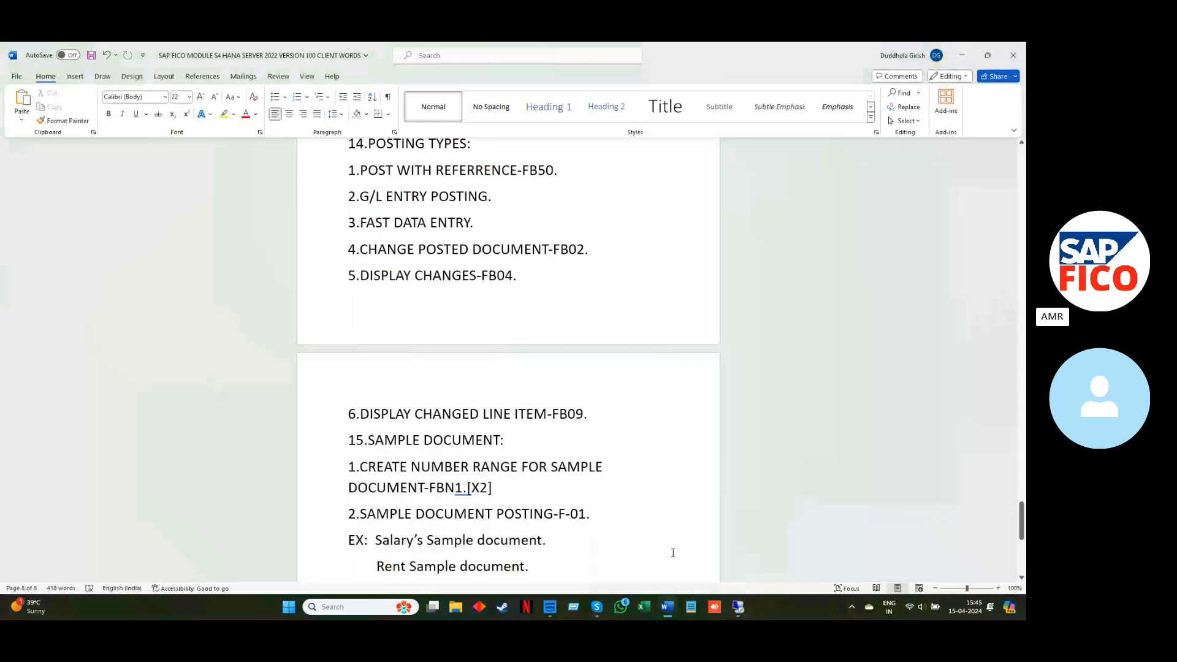
pyautogui.press('Return')
pyautogui.write('3')
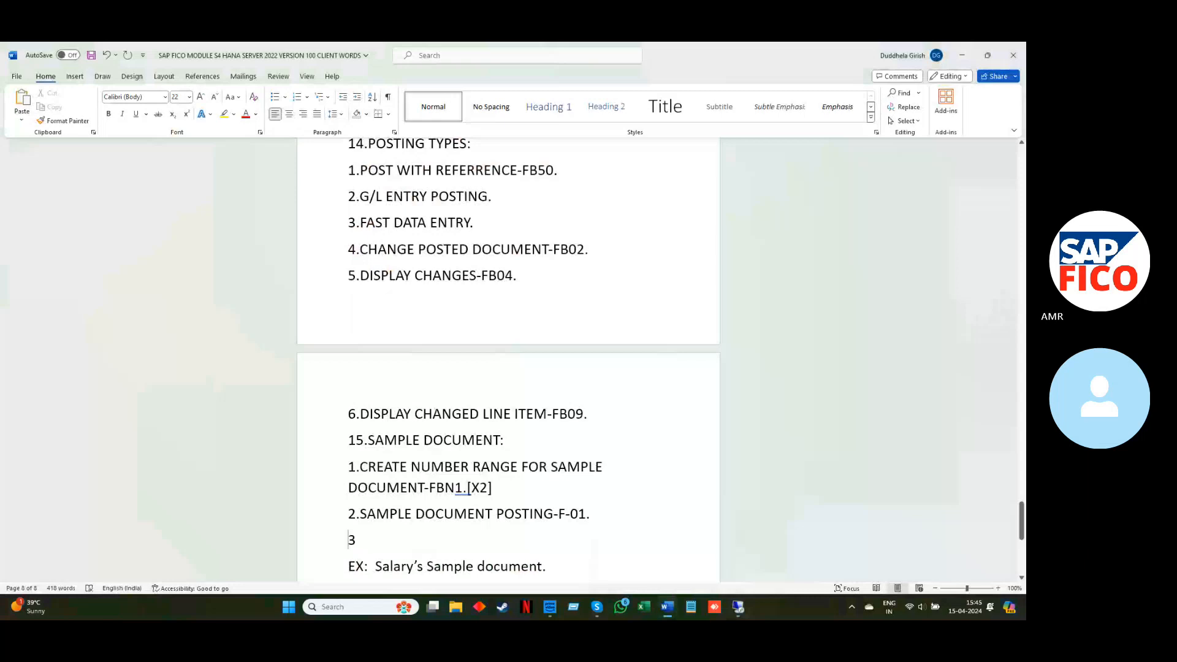
pyautogui.write('.G/L ENTRY POSTING')
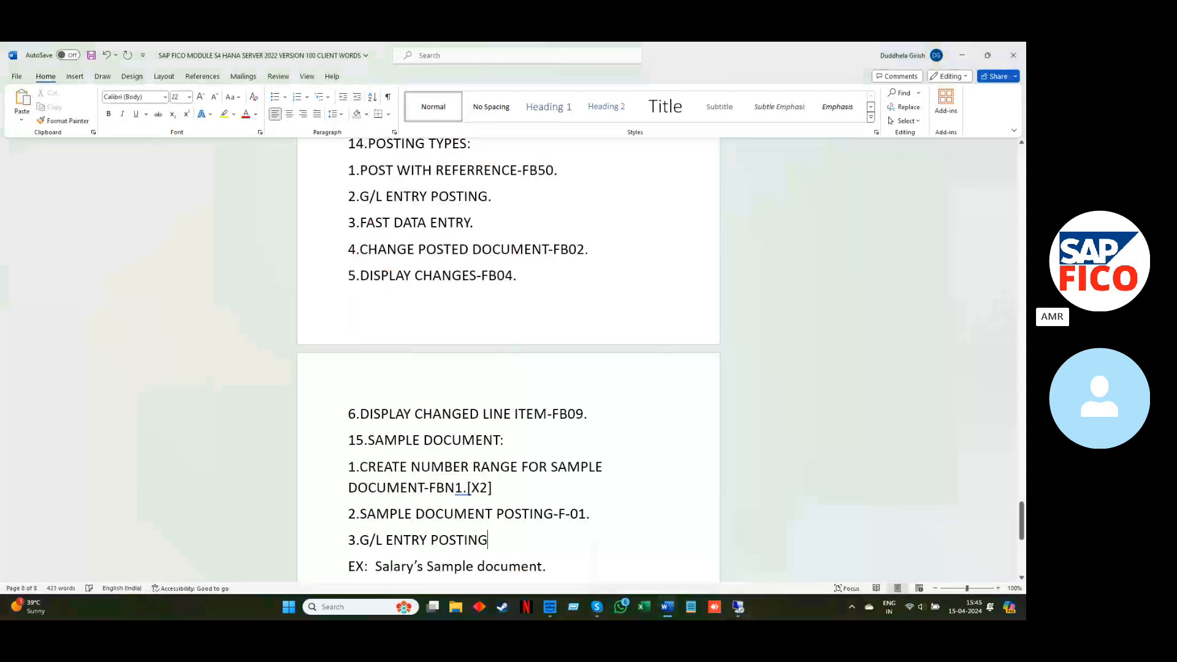
pyautogui.write('-FN')
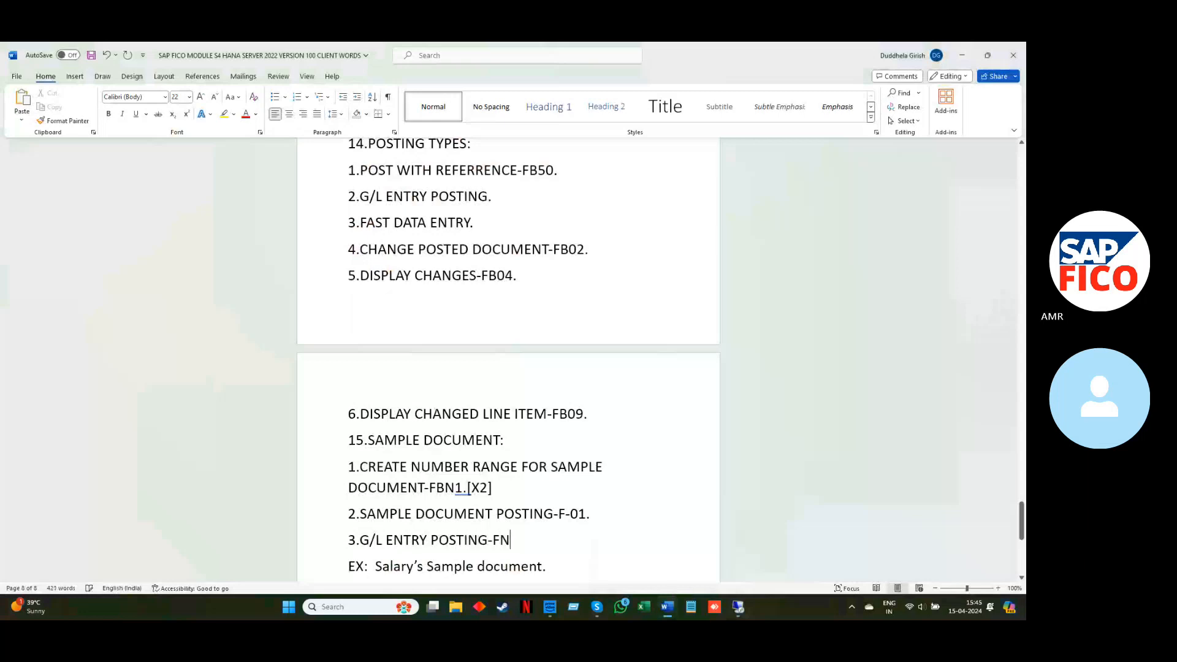
pyautogui.press('BackSpace')
pyautogui.write('B50.')
# Step: Insert "SINGLE SCREEN" before "-FB50" in the new G/L entry posting line
pyautogui.press('Left')
pyautogui.press('Left')
pyautogui.press('Left')
pyautogui.press('Left')
pyautogui.press('Left')
pyautogui.write('SINGLE SCREEN')
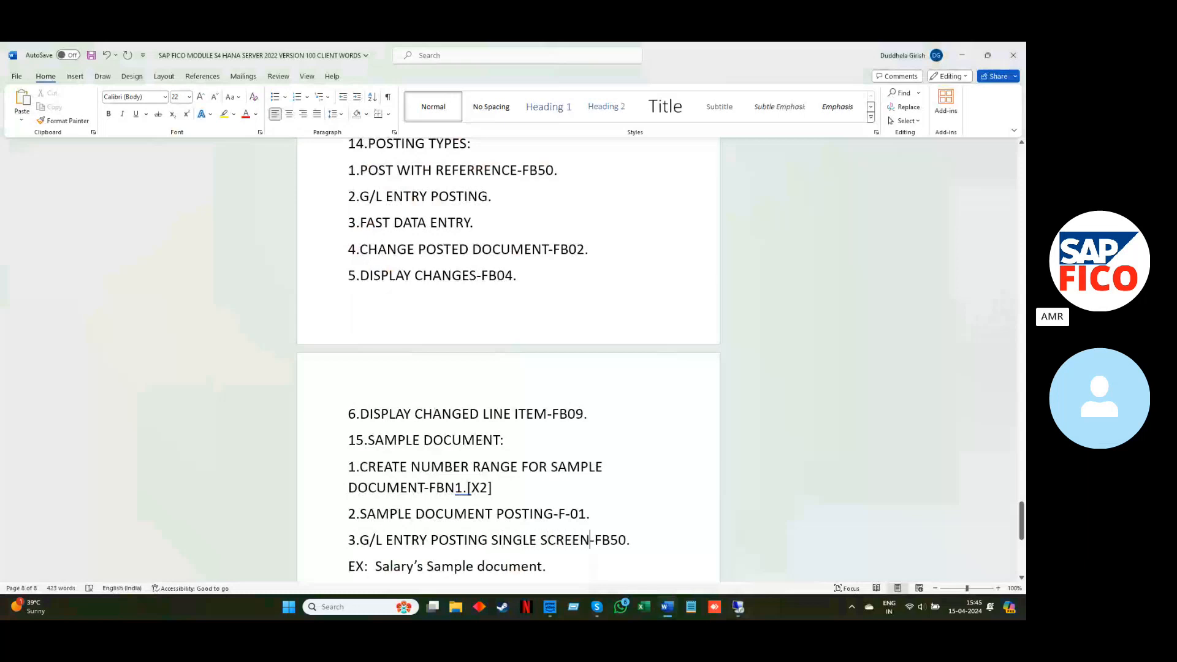
# Step: Minimize the Word notes and switch to the Skype call window
pyautogui.click(962, 56)
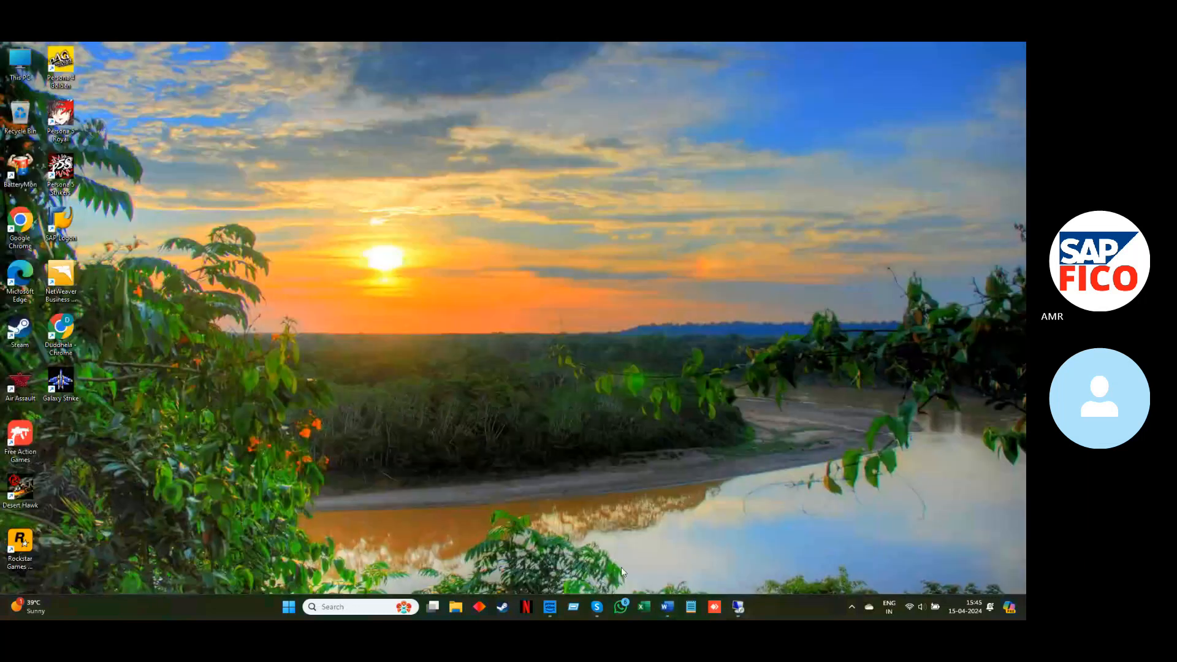
pyautogui.moveTo(603, 592)
pyautogui.click(605, 568)
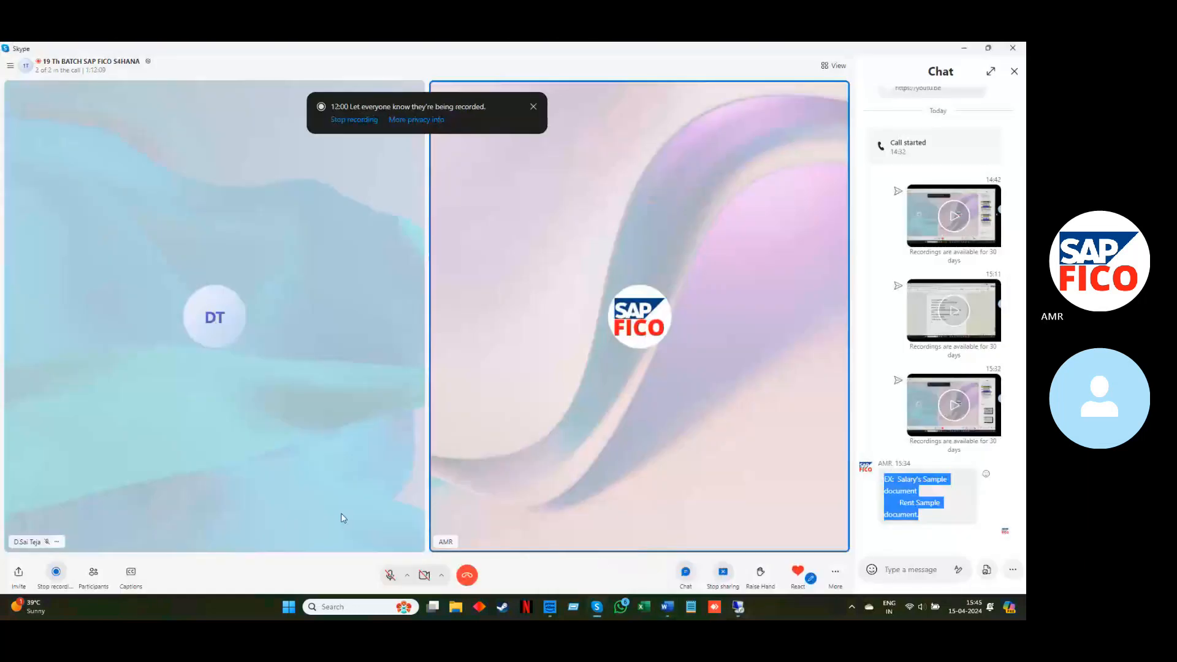